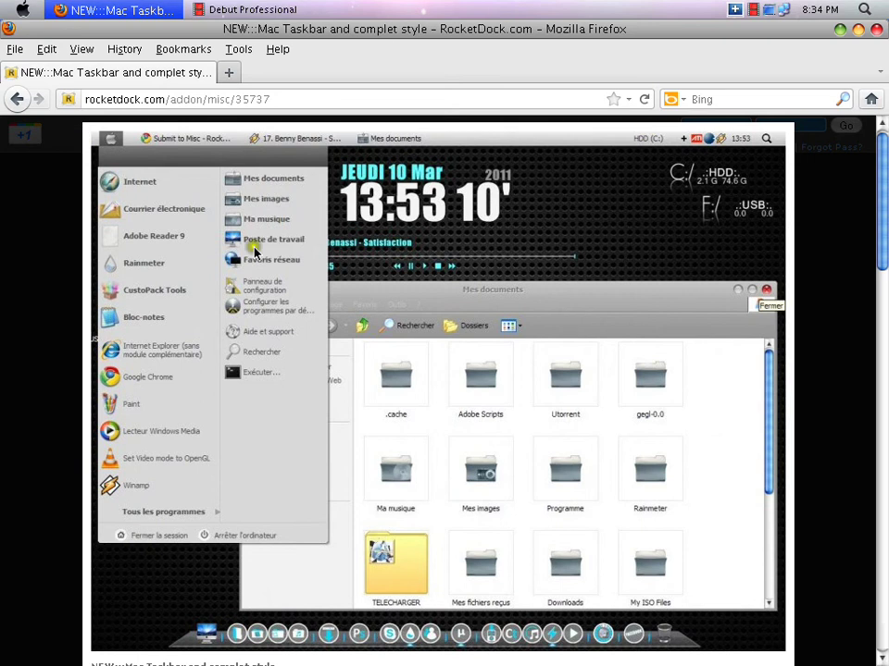
Close the enlarged preview, read the Mac taskbar add-on's description and return to the search results.
left_click_drag(883, 168, 883, 252)
left_click(808, 337)
scroll(611, 388, "up", 4)
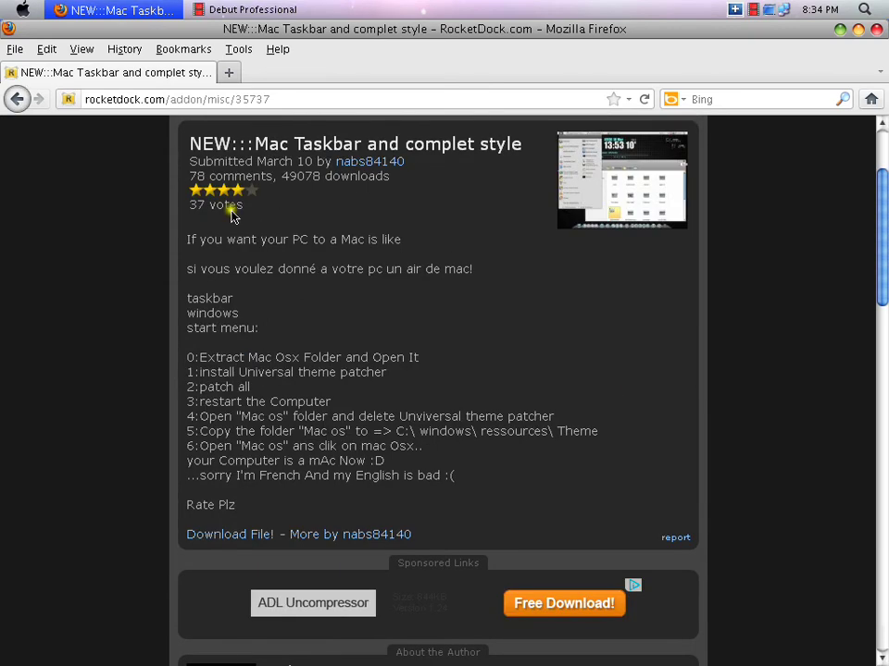
key("alt+Left")
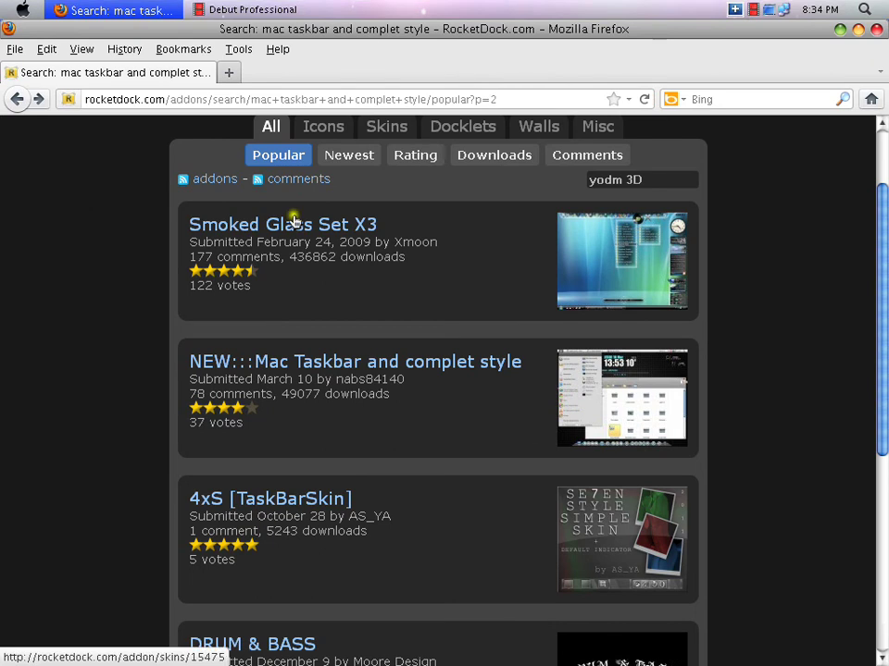
left_click(643, 178)
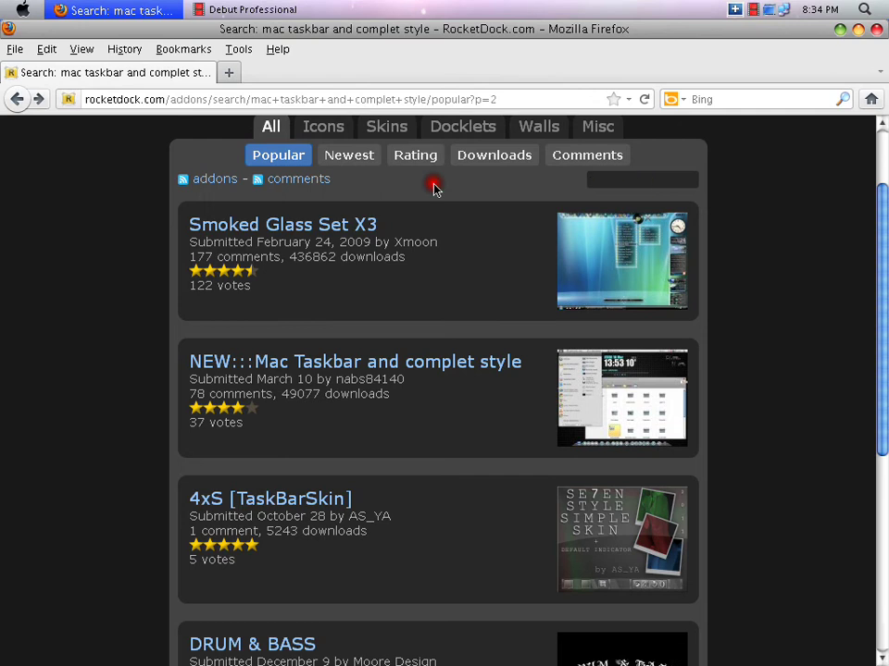
scroll(385, 196, "up", 2)
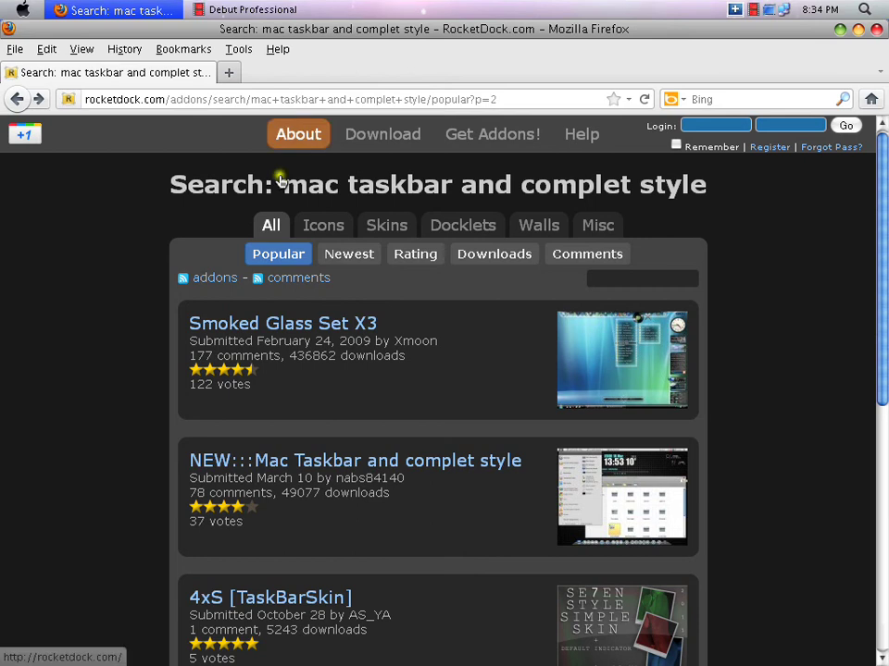
Open the "NEW:::Mac Taskbar and complet style" add-on page from the Misc category of RocketDock's add-ons.
left_click(283, 144)
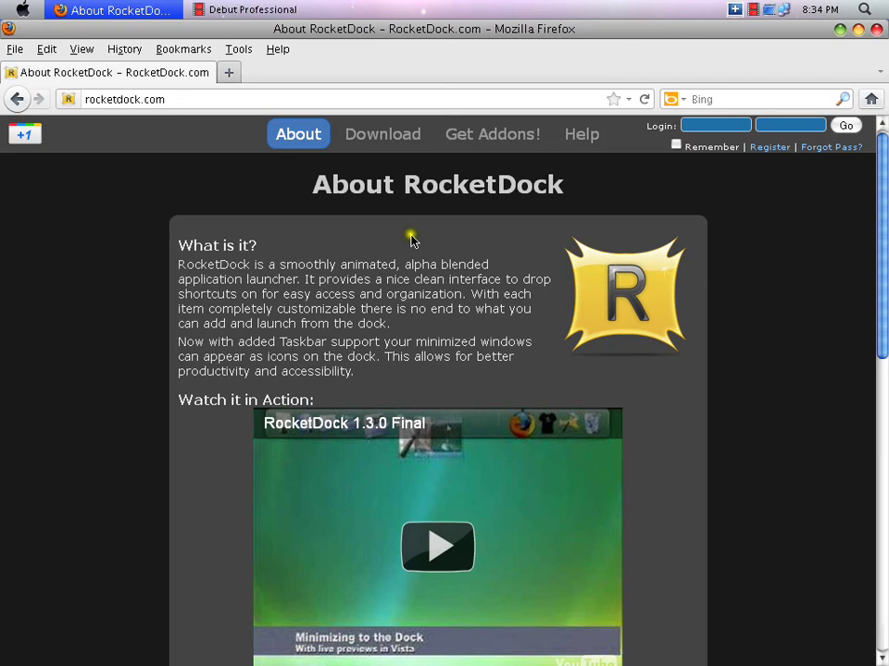
left_click(452, 146)
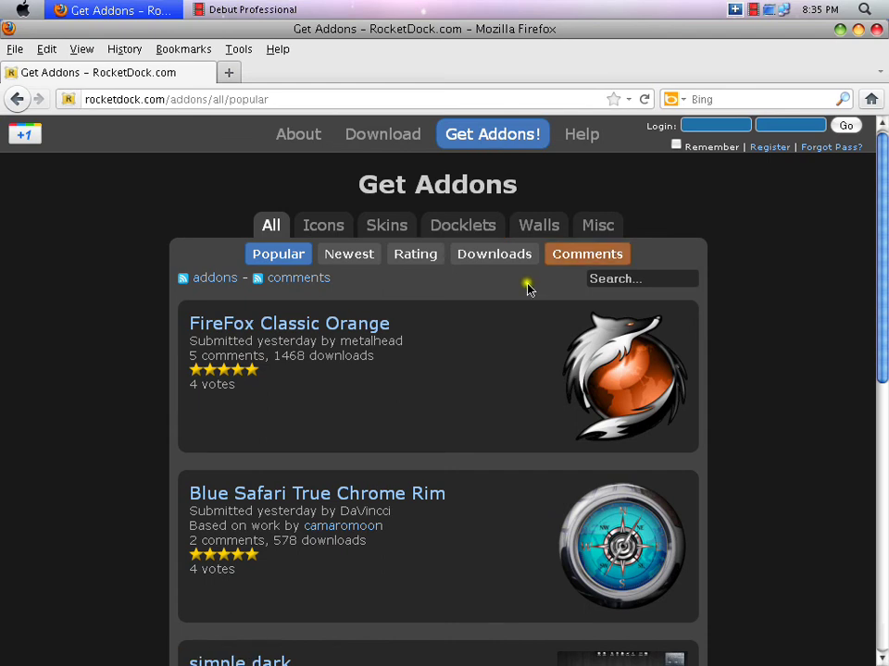
left_click(608, 232)
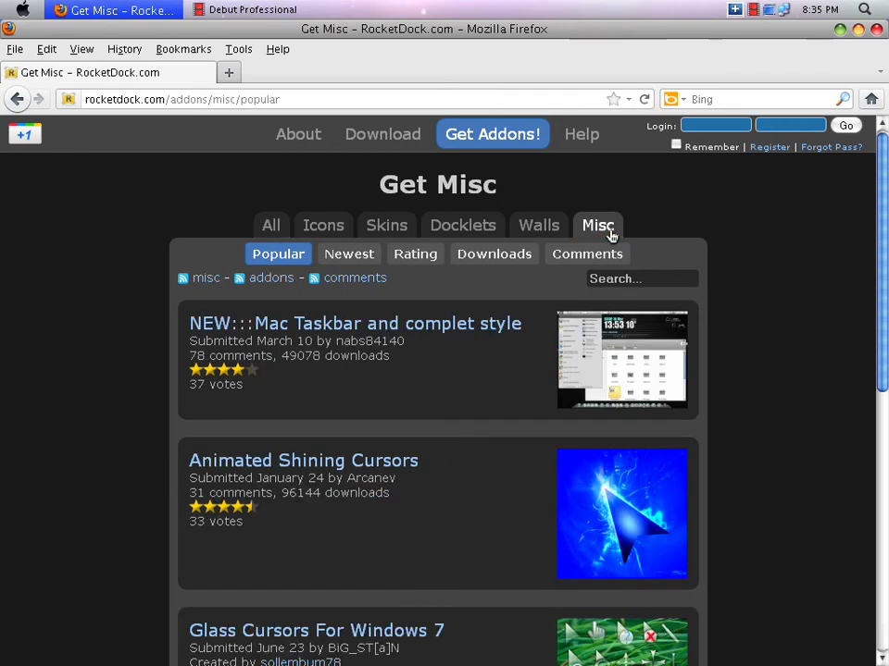
left_click_drag(185, 325, 523, 328)
left_click(529, 330)
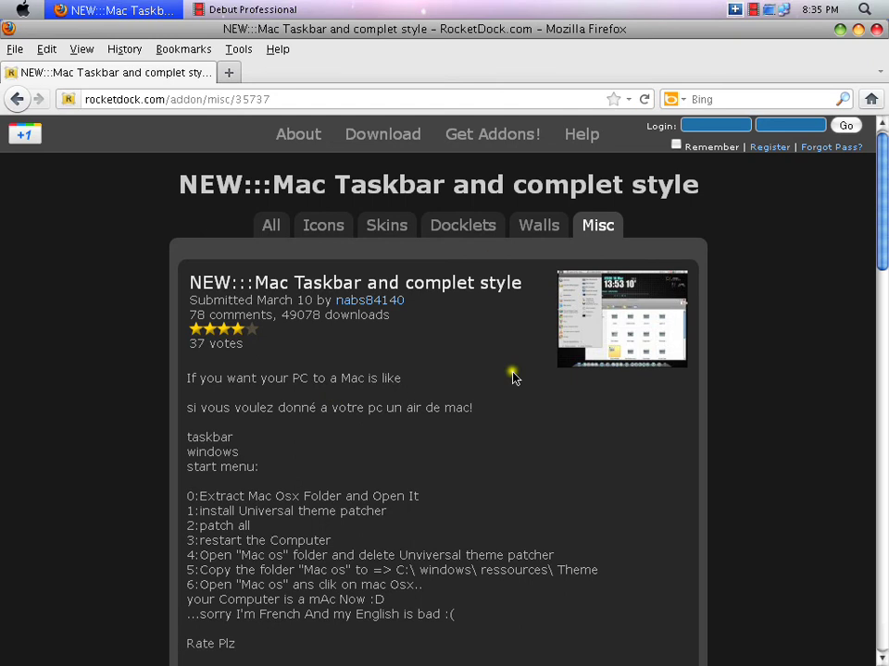
View the add-on's enlarged preview and download mac-os--Universal-theme-patcher.zip, choosing to open it with RocketDock.exe.
scroll(417, 407, "down", 5)
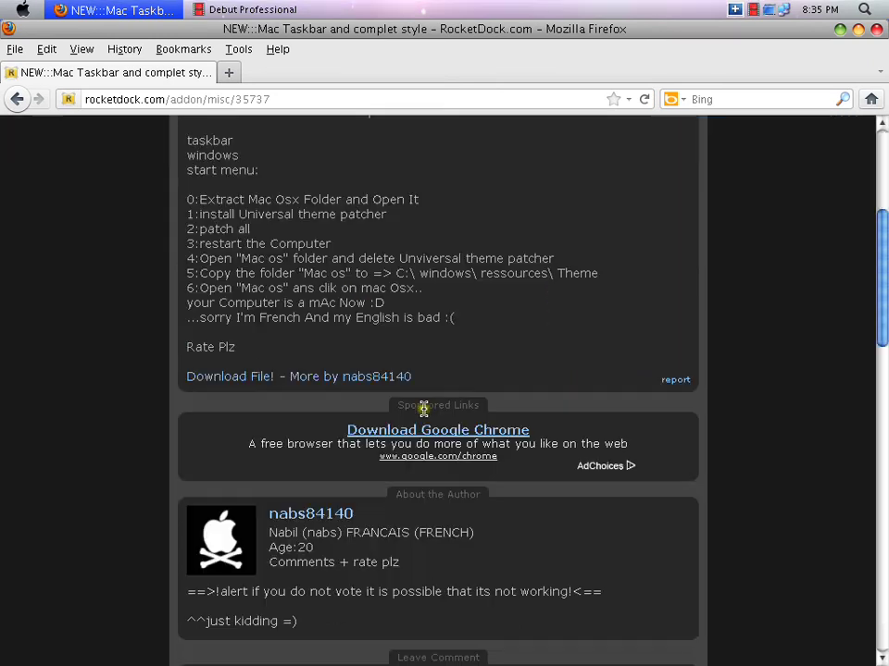
scroll(422, 407, "up", 5)
left_click(455, 383)
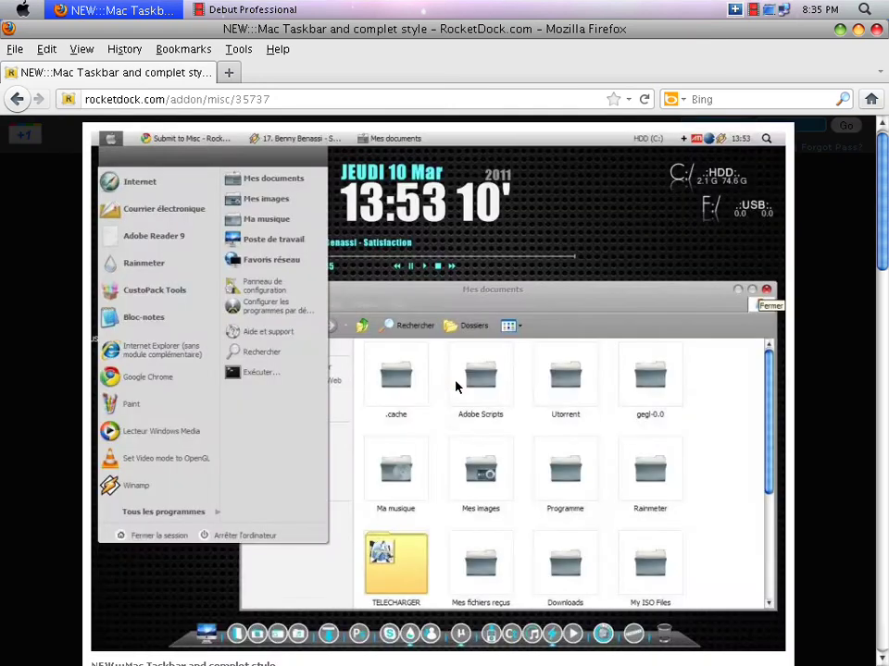
left_click(183, 302)
scroll(197, 264, "down", 2)
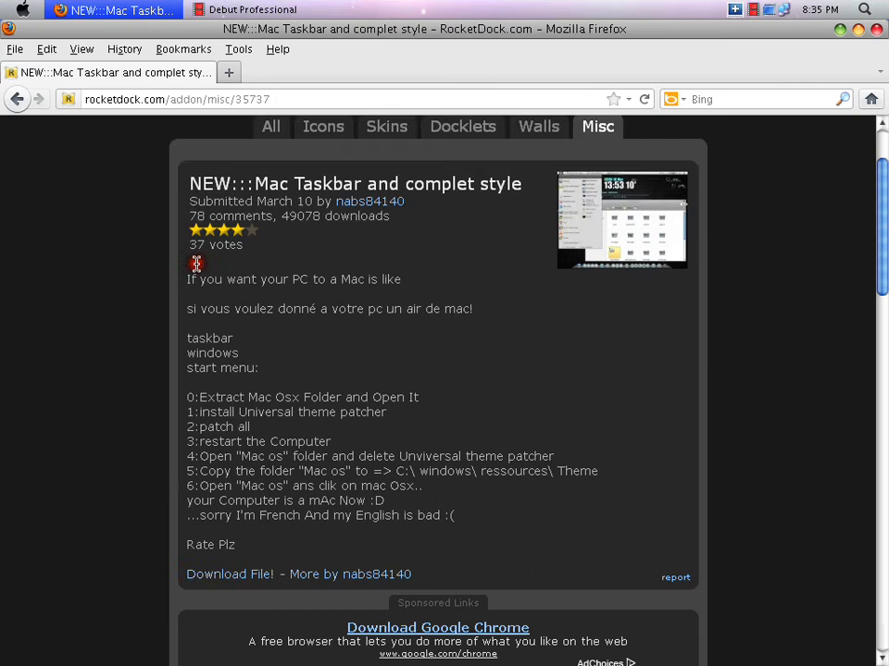
scroll(196, 265, "down", 2)
left_click(227, 476)
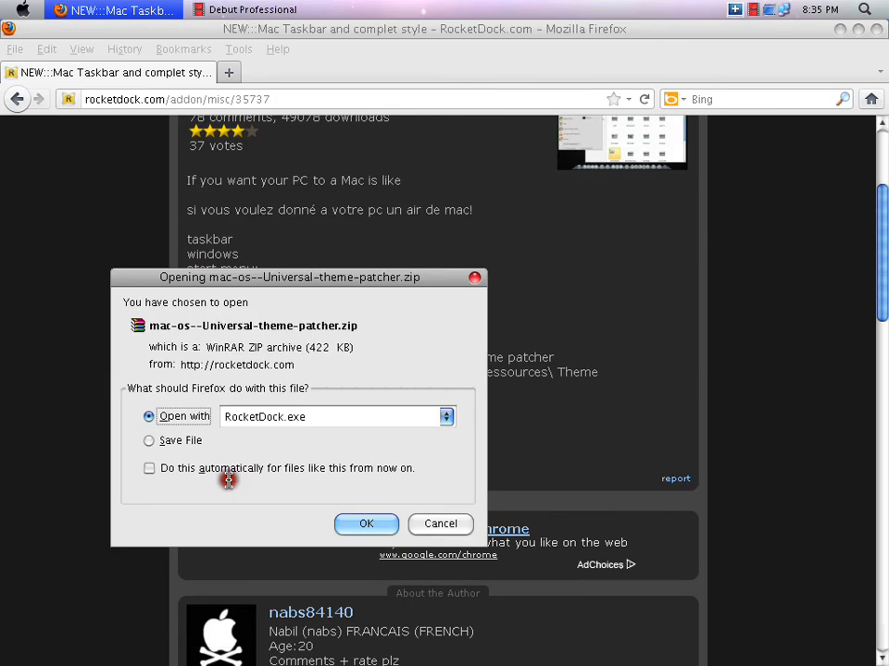
left_click(360, 524)
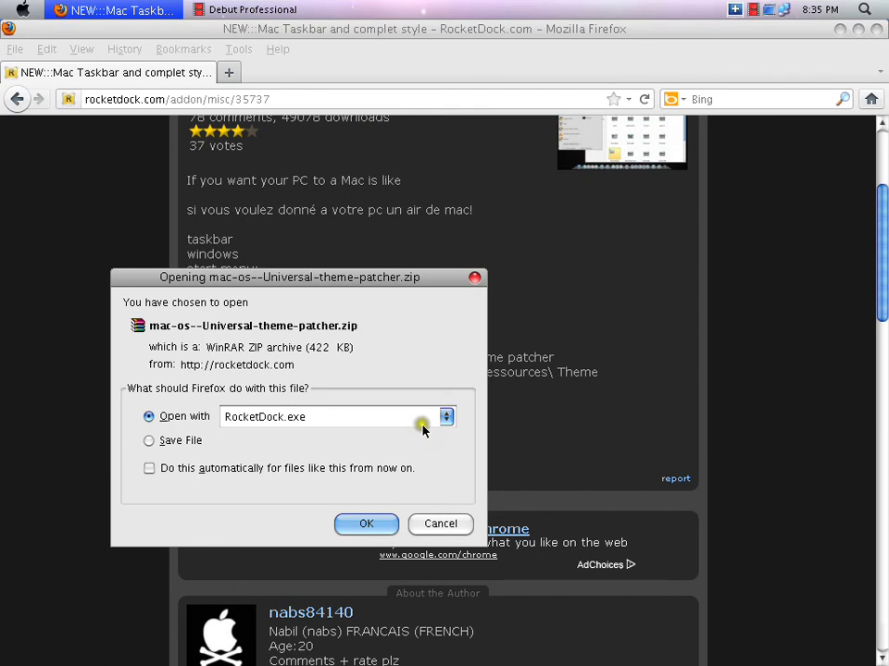
left_click(367, 524)
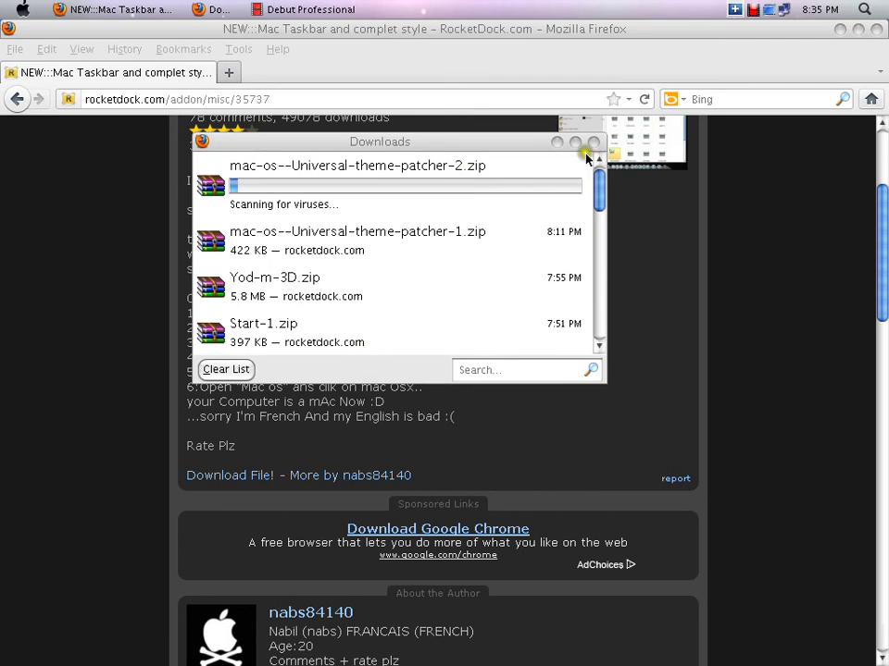
Open the downloaded mac-os--Universal-theme-patcher-2.zip and enter its "mac os + Universal theme patcher" folder.
right_click(407, 174)
left_click(475, 206)
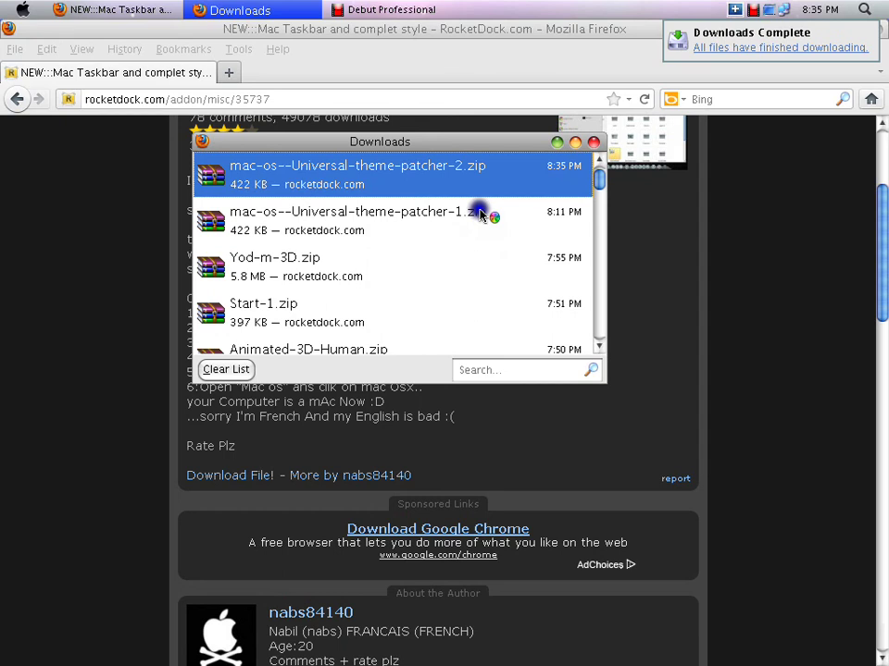
left_click(557, 143)
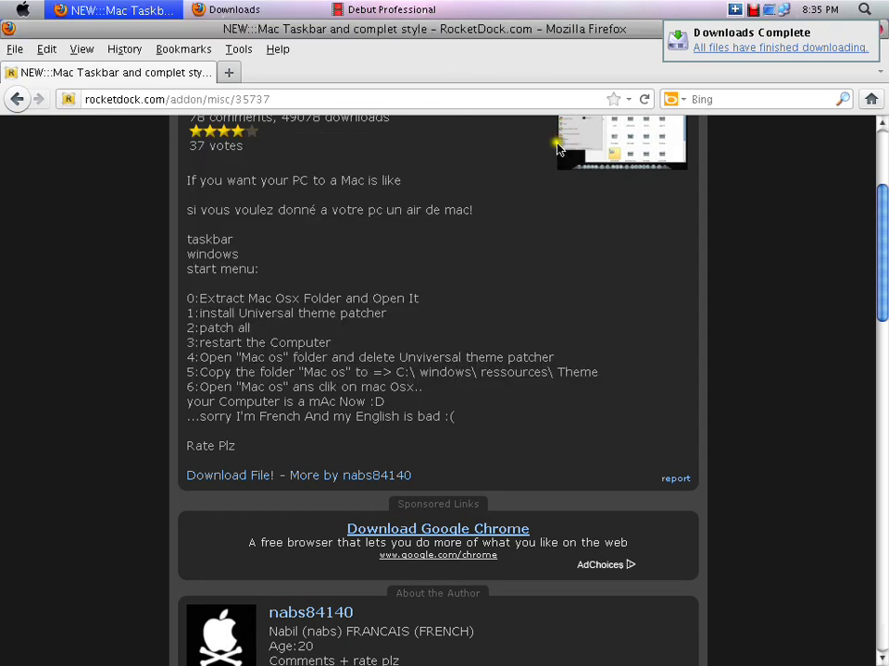
left_click(510, 11)
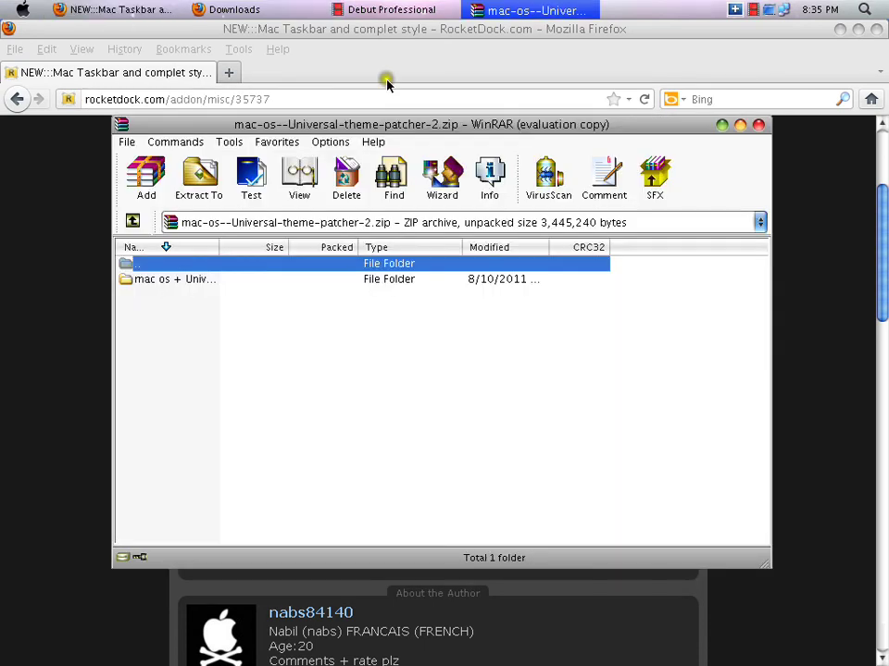
double_click(158, 278)
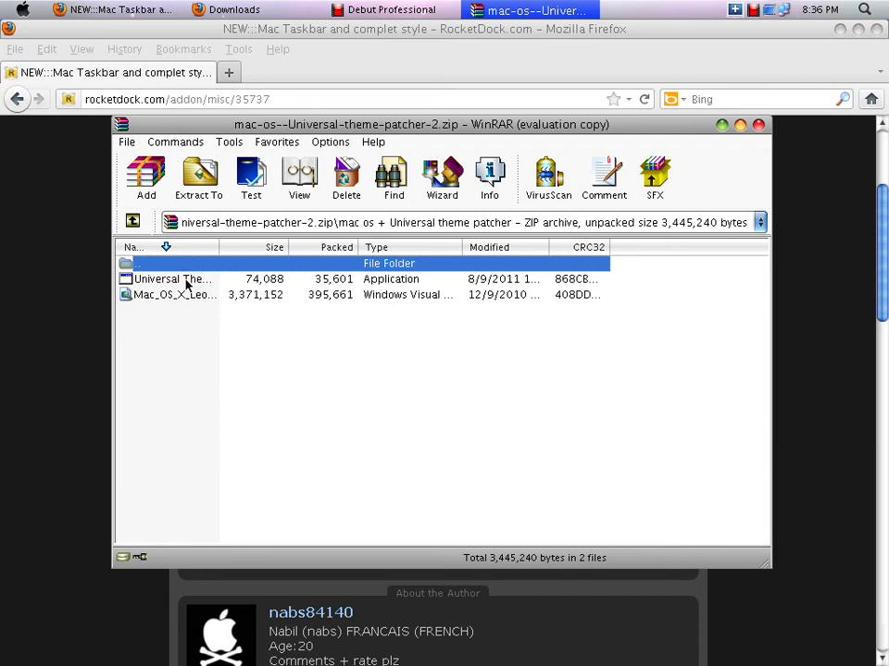
Run Universal Theme Patcher from the archive with English as the interface language and exit it from its report.
left_click(176, 279)
left_click(187, 286)
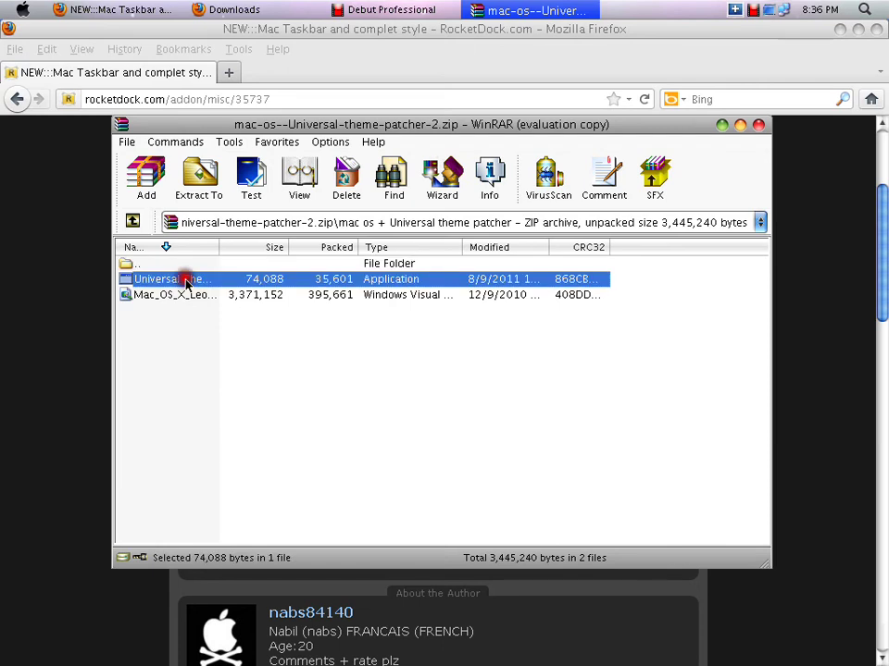
left_click(340, 307)
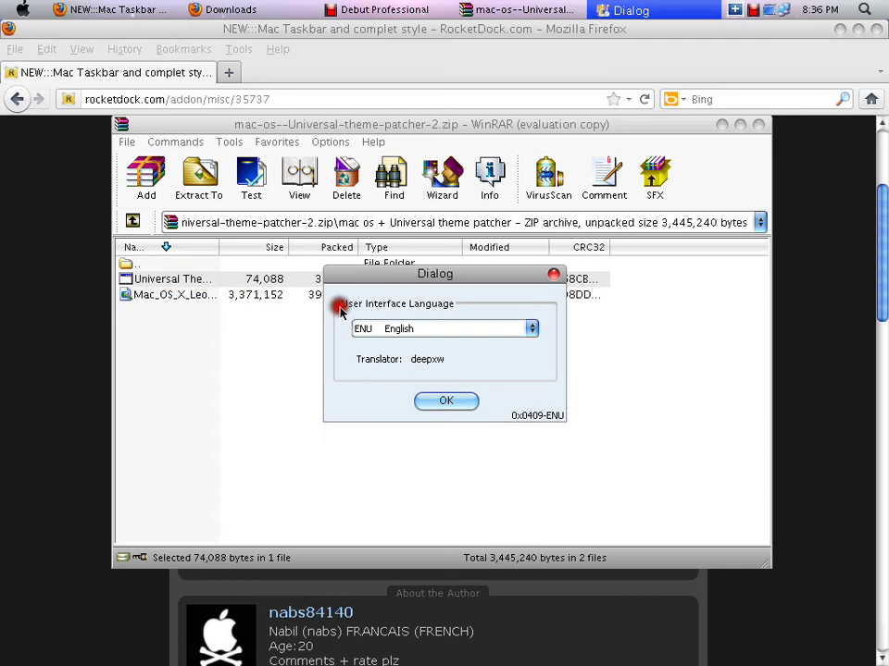
left_click(448, 401)
left_click(452, 411)
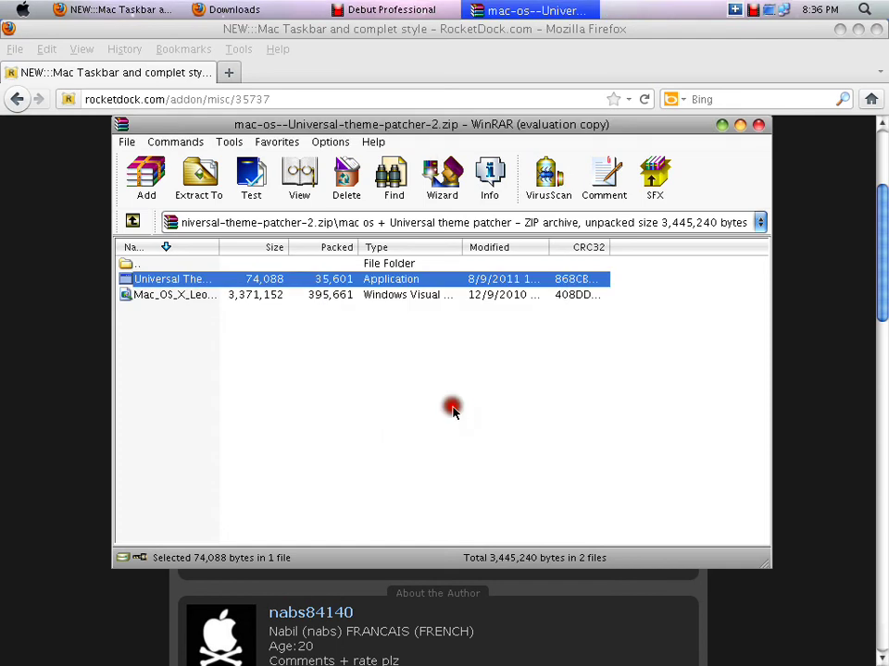
left_click(368, 396)
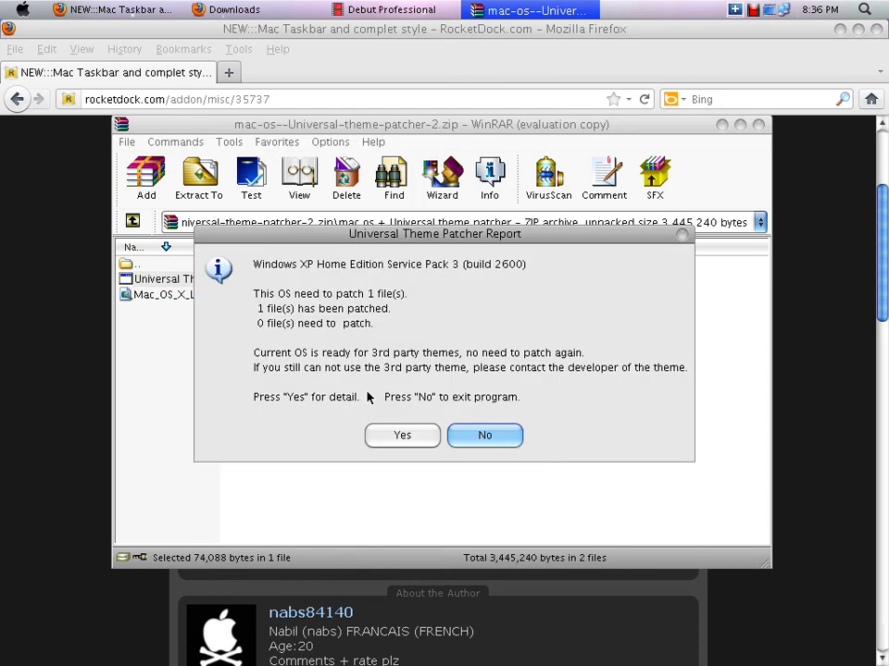
left_click_drag(494, 262, 373, 211)
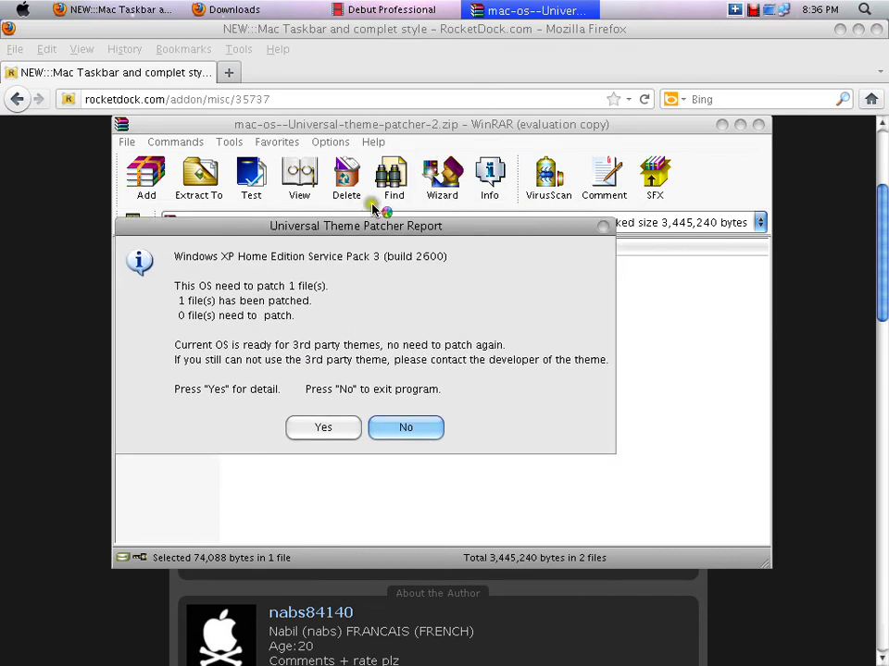
key("Return")
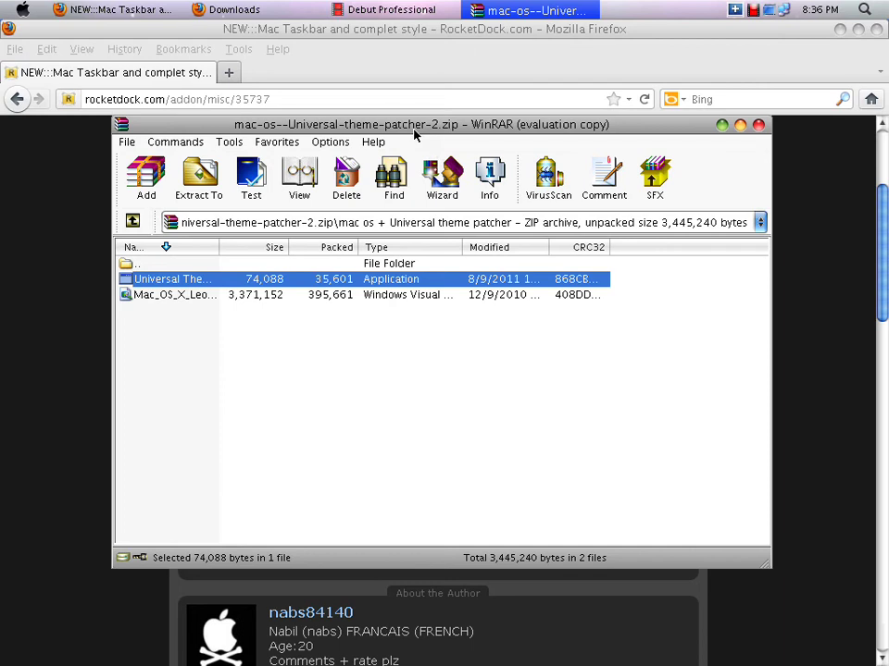
double_click(244, 286)
left_click(681, 207)
left_click(789, 111)
left_click(702, 173)
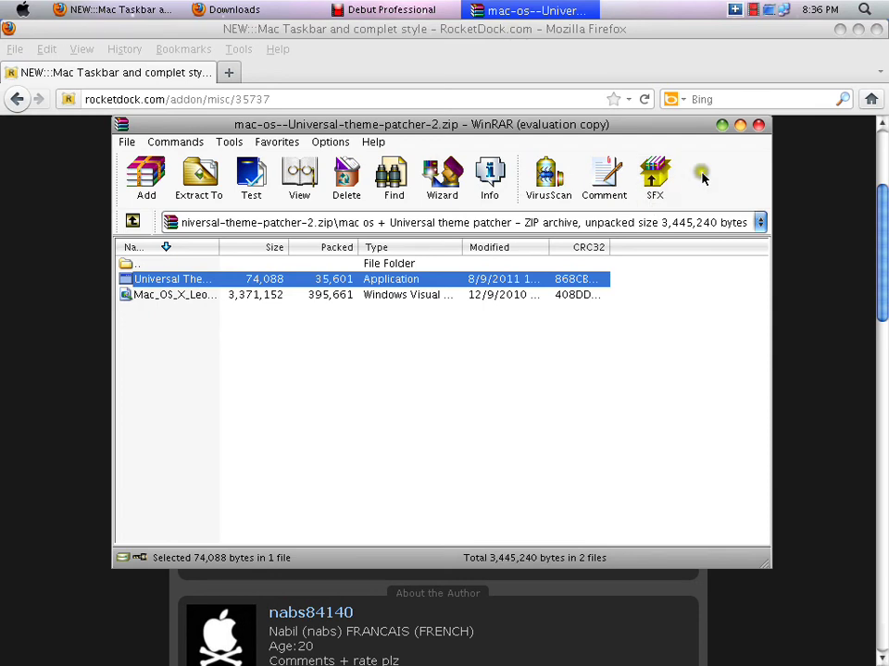
left_click(480, 293)
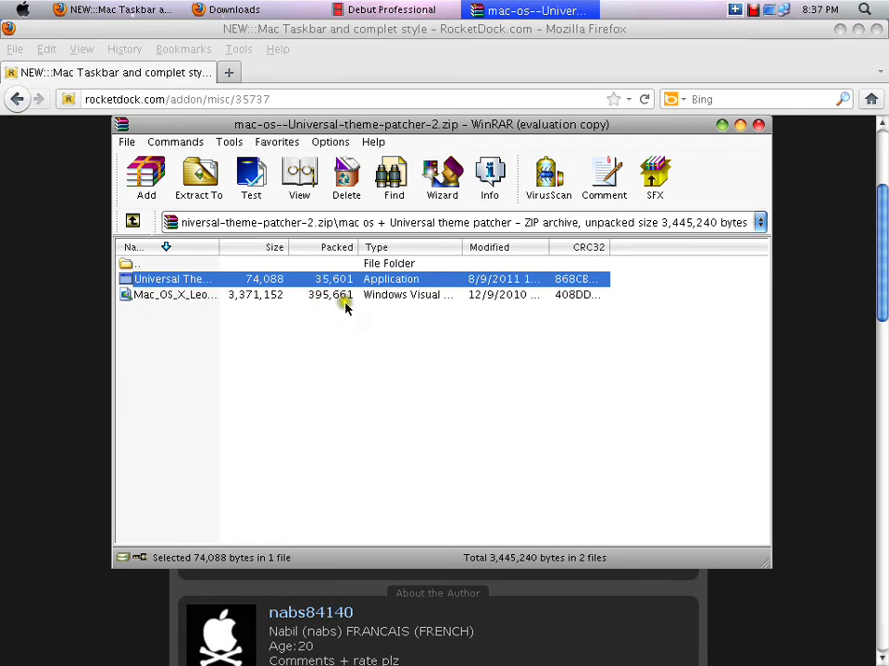
Close the theme patcher archive and return to the add-on's web page.
left_click_drag(370, 124, 558, 233)
left_click_drag(397, 103, 408, 139)
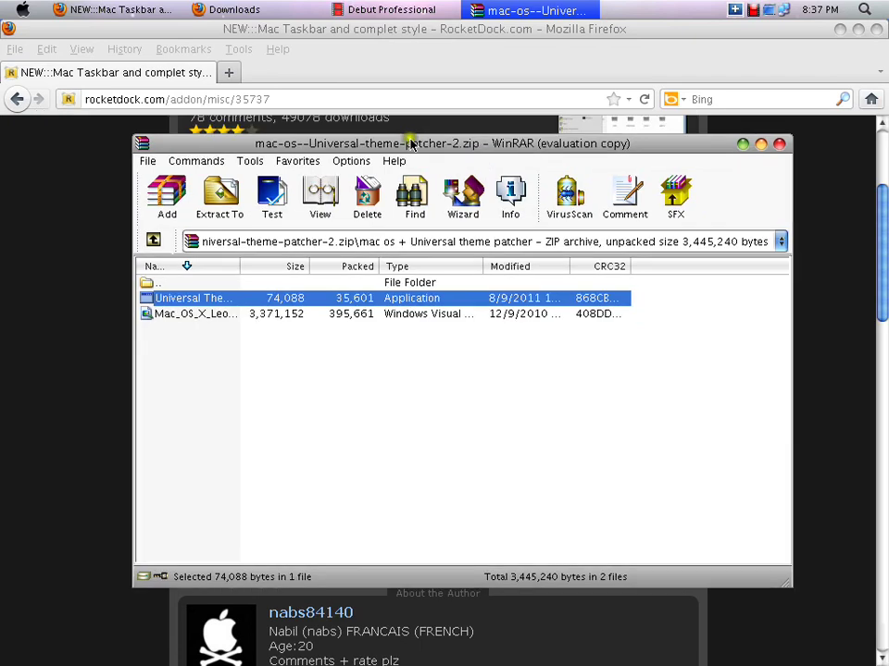
left_click(779, 143)
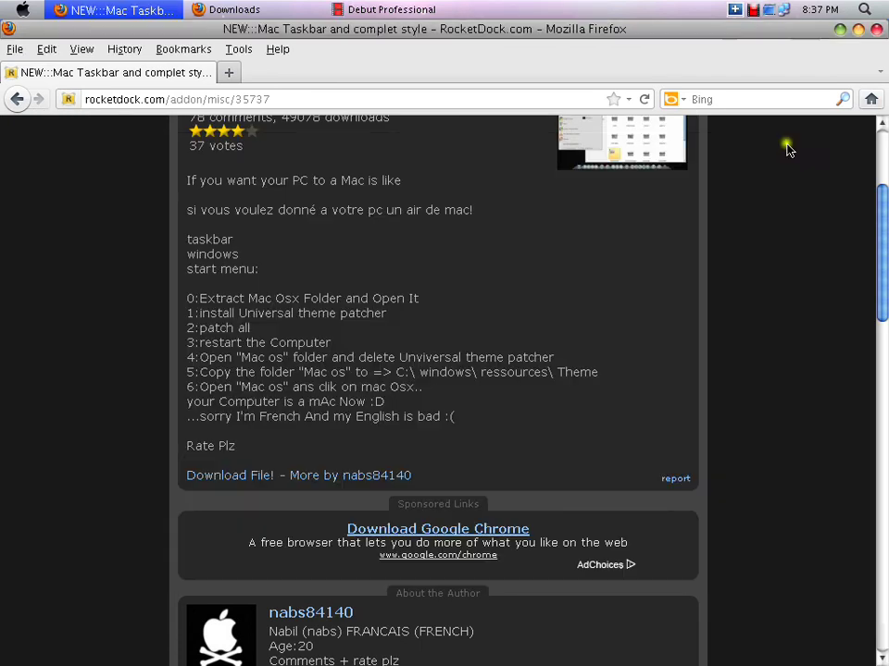
Close the enlarged Yodm 3D preview and return to the add-on search results.
left_click(378, 145)
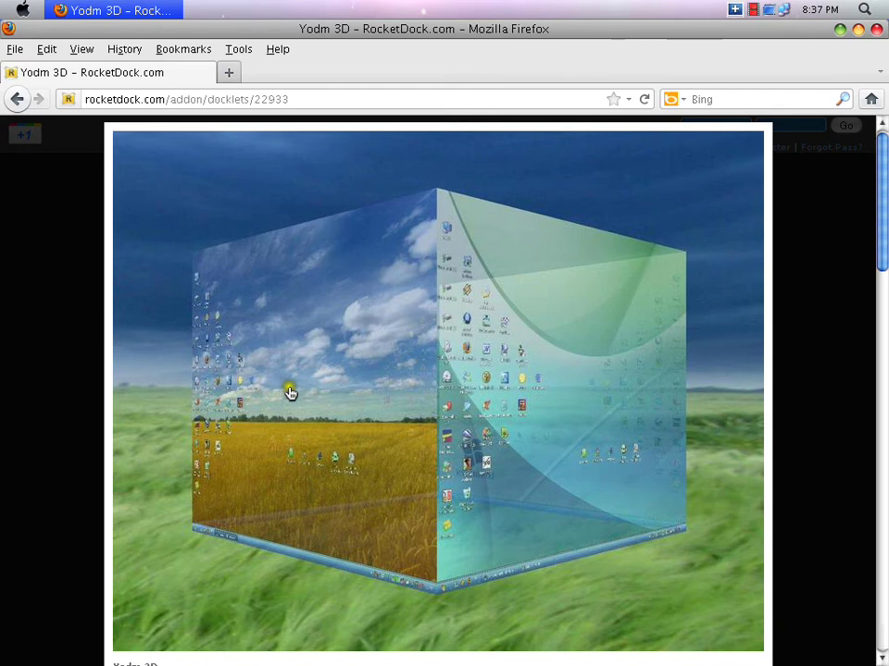
left_click(512, 364)
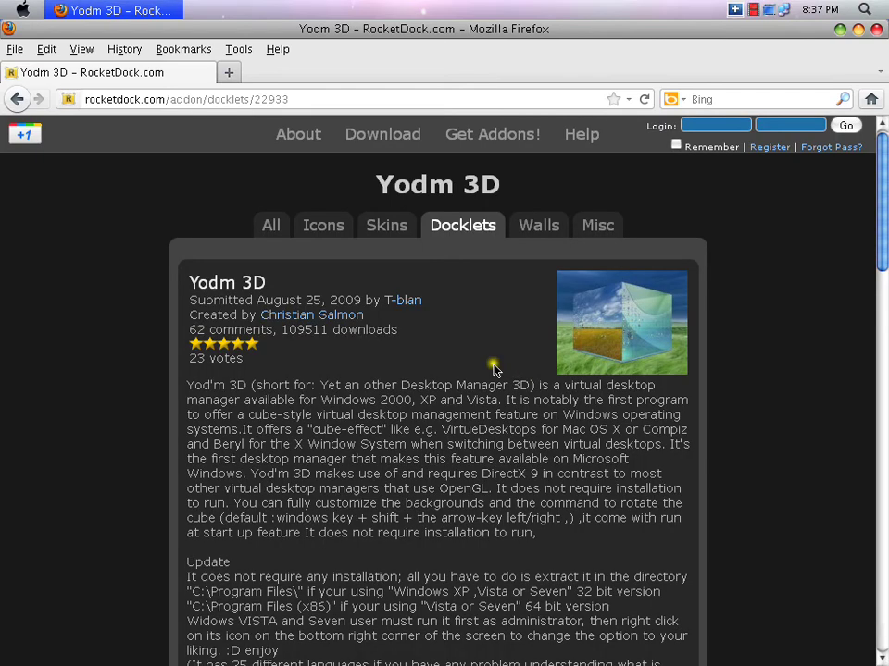
left_click(18, 101)
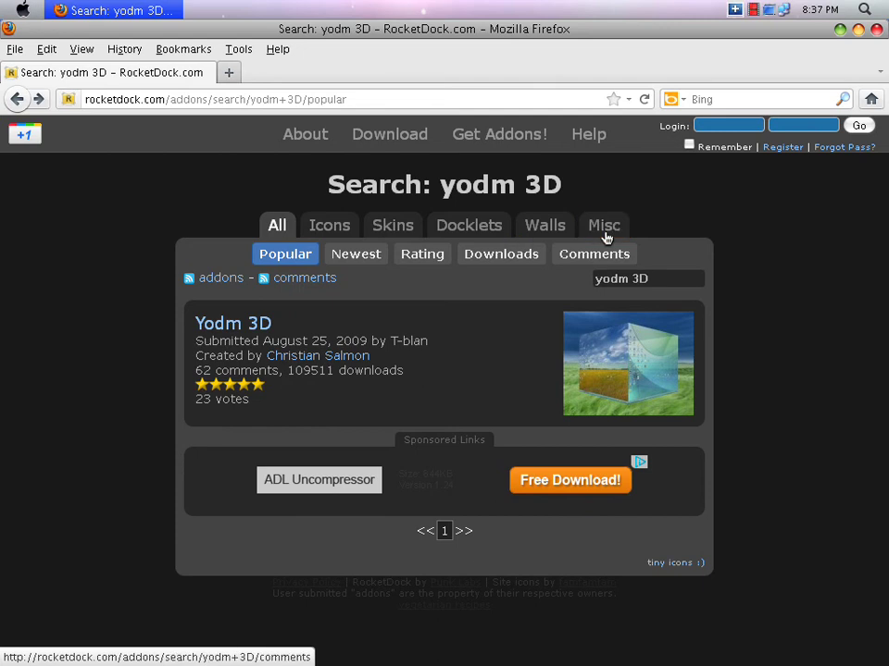
Search the RocketDock add-ons for "yodm 3d".
triple_click(657, 276)
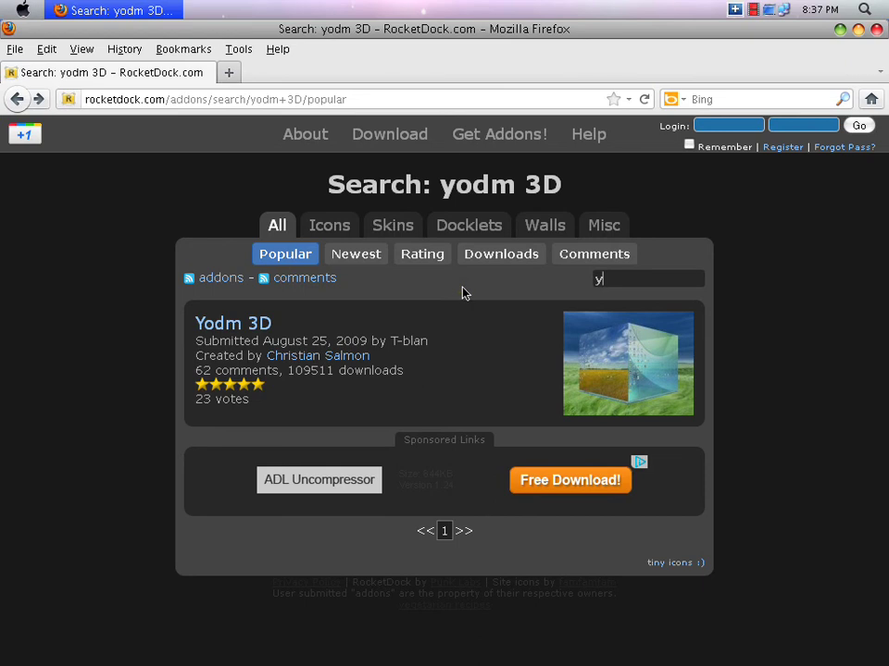
type("od")
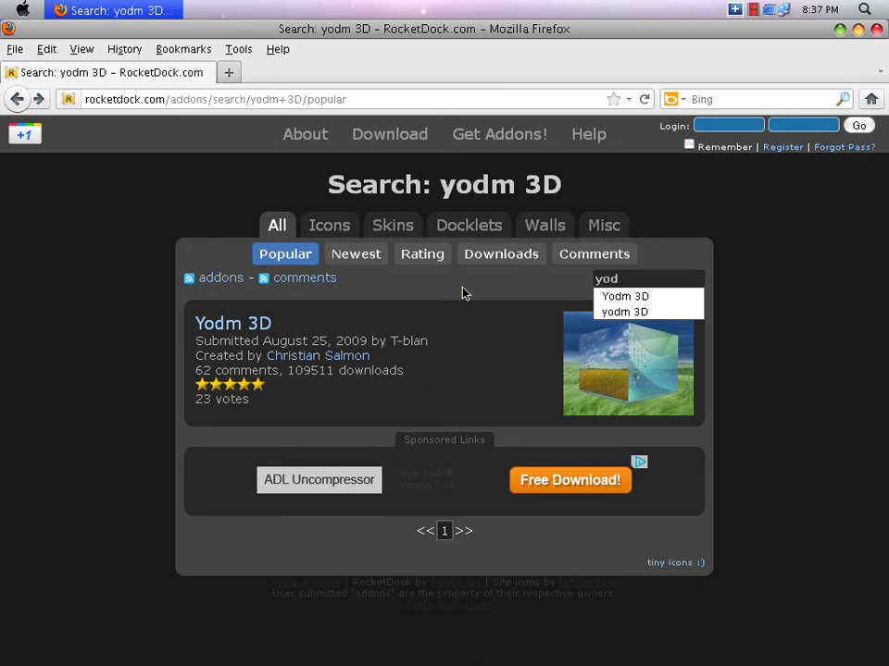
type("n")
key("BackSpace")
type("m 3d")
key("Return")
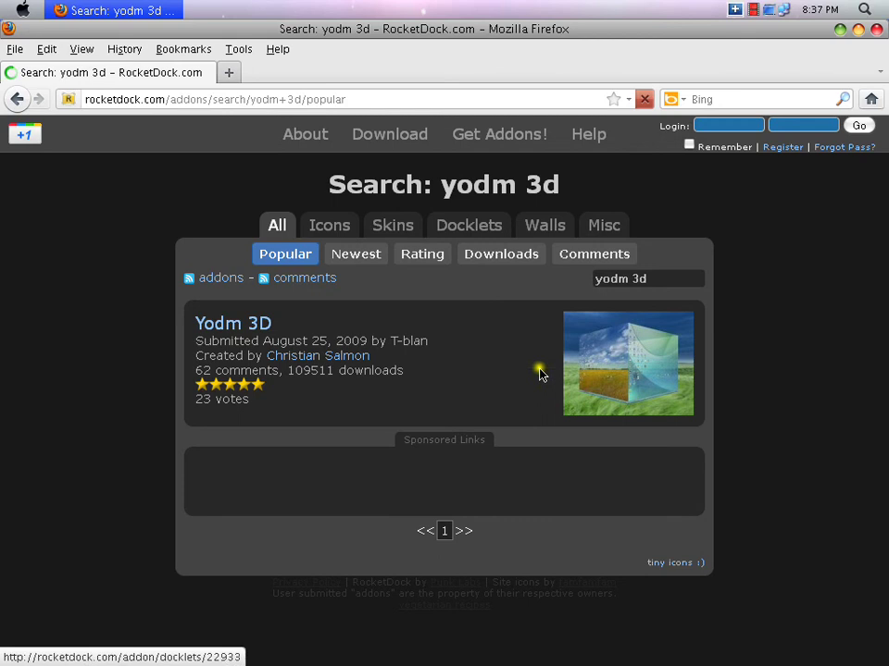
left_click(272, 357)
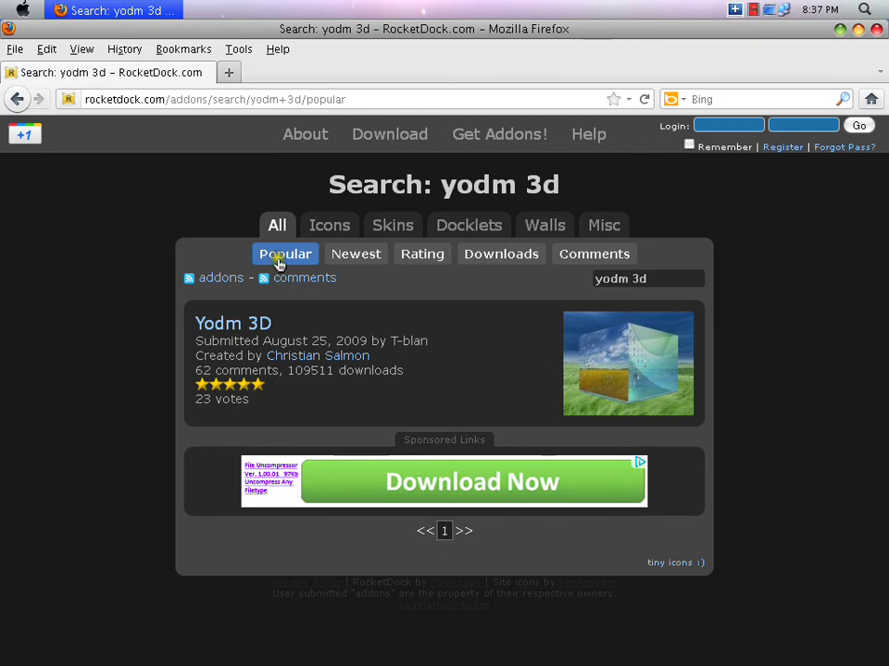
Open the Yodm 3D add-on page from the search results and view its enlarged preview image.
left_click(648, 380)
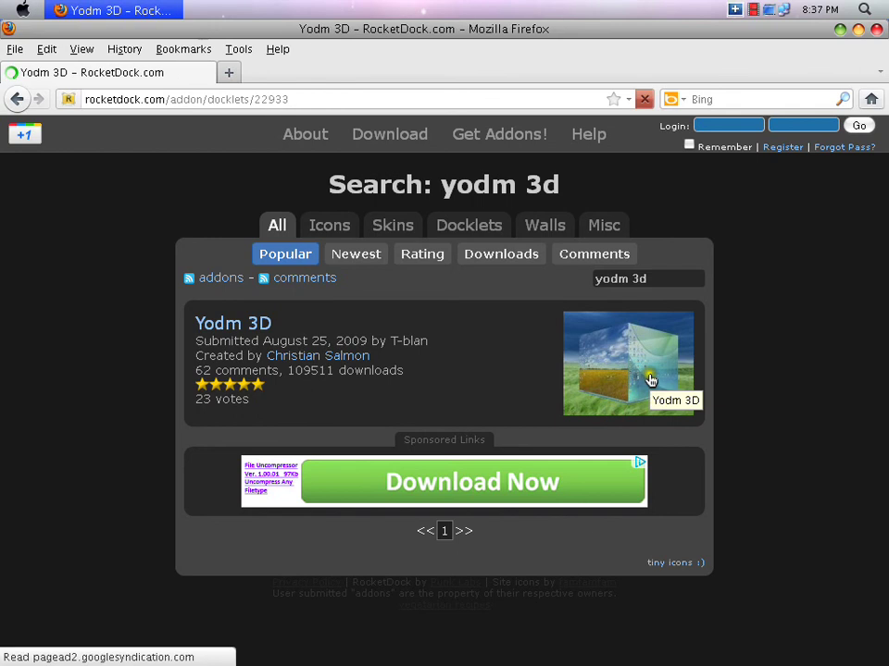
scroll(650, 377, "down", 3)
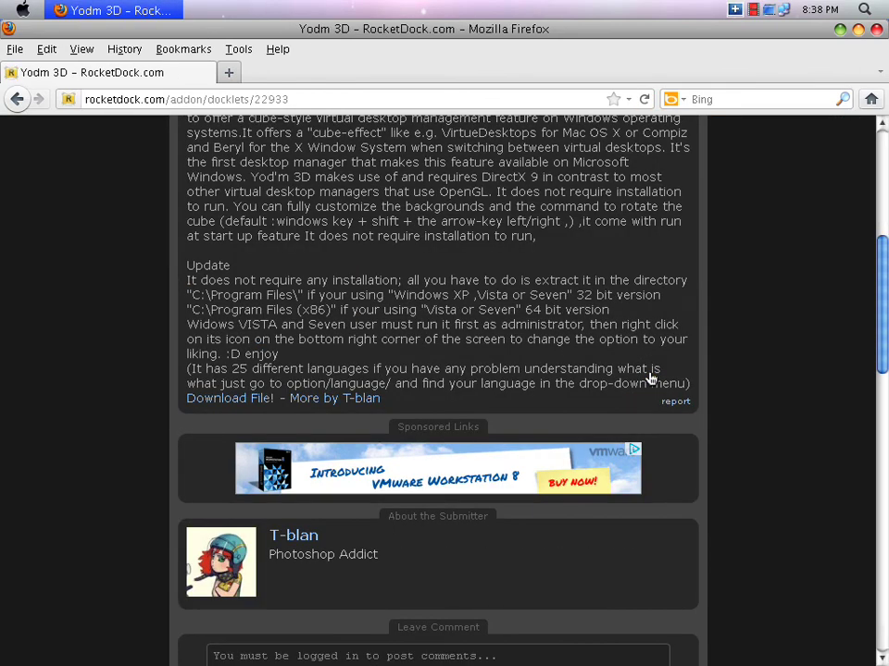
scroll(650, 376, "up", 3)
left_click(650, 374)
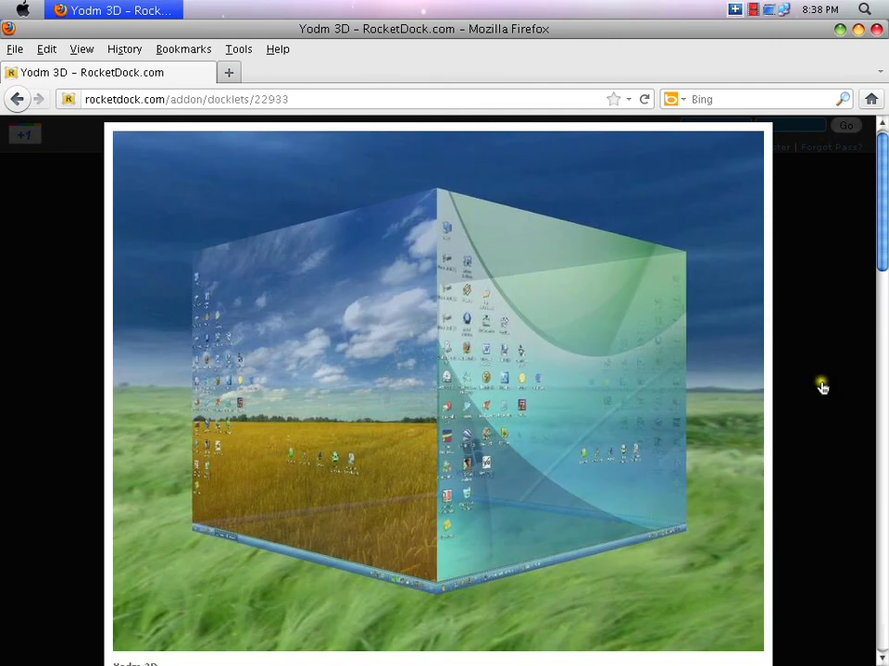
left_click(822, 383)
scroll(466, 399, "down", 5)
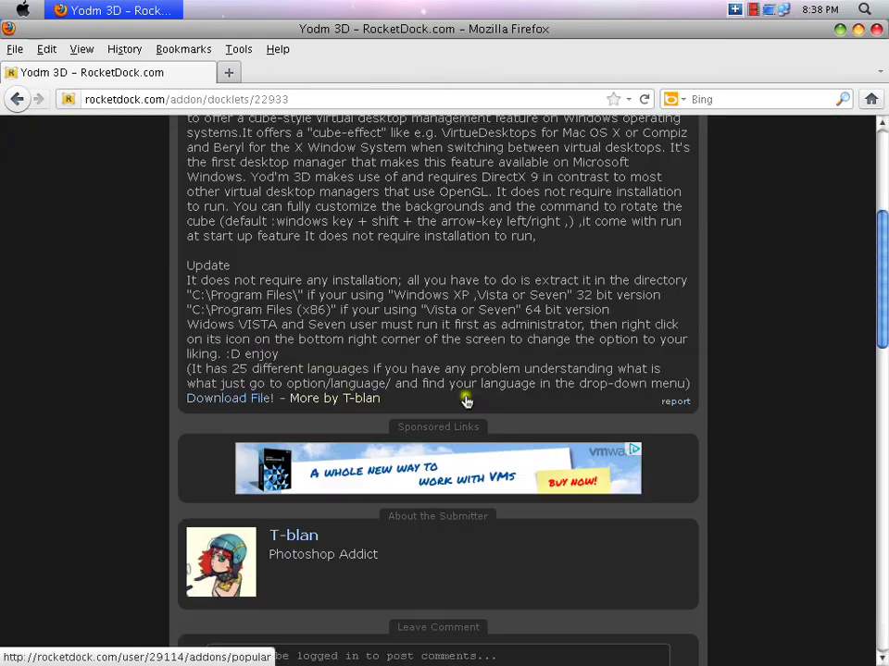
left_click(283, 420)
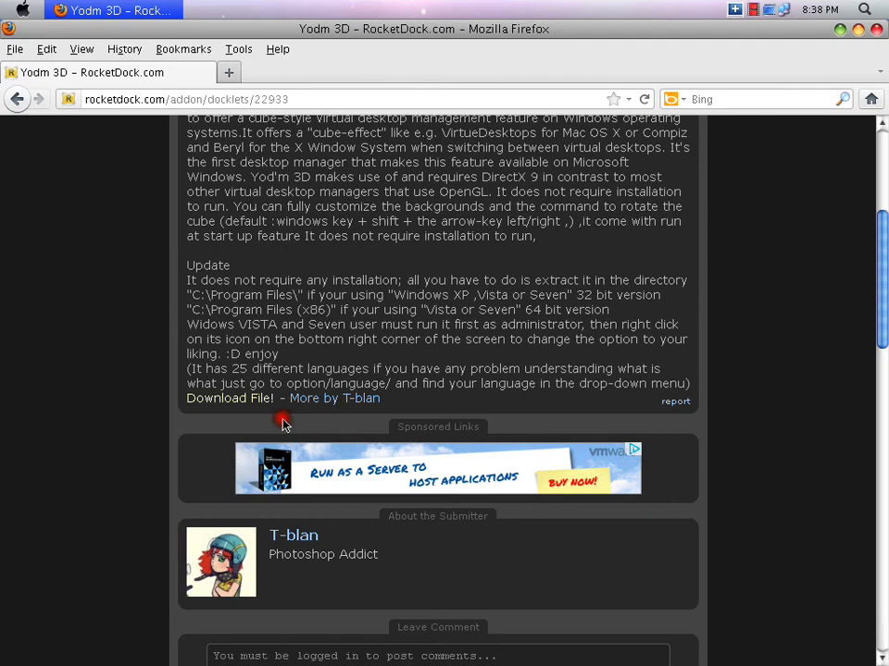
left_click(418, 524)
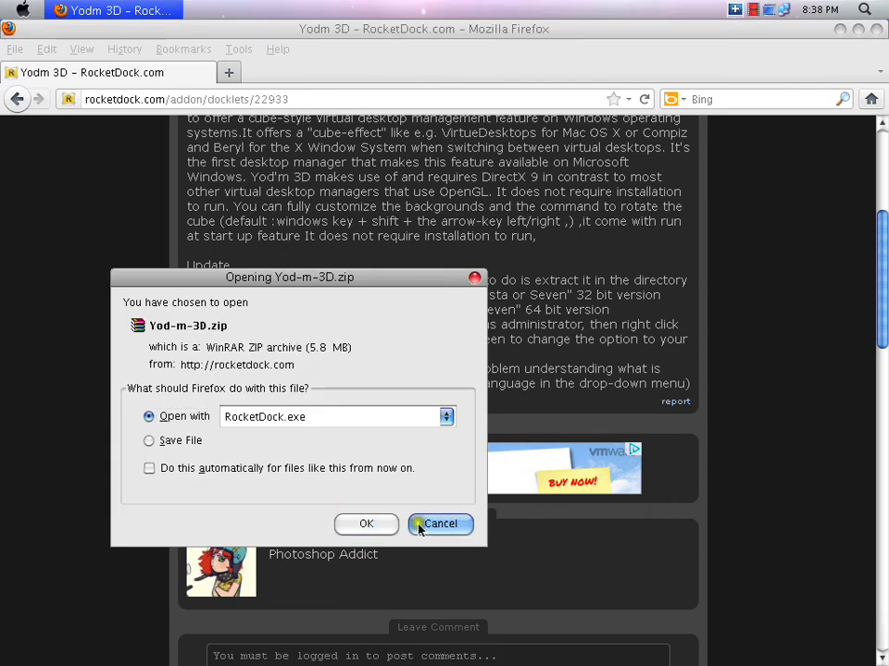
left_click(184, 348)
key("Escape")
Show the downloaded Yod-m-3D.zip in its containing folder from the browser's download list and close that list.
key("alt+t")
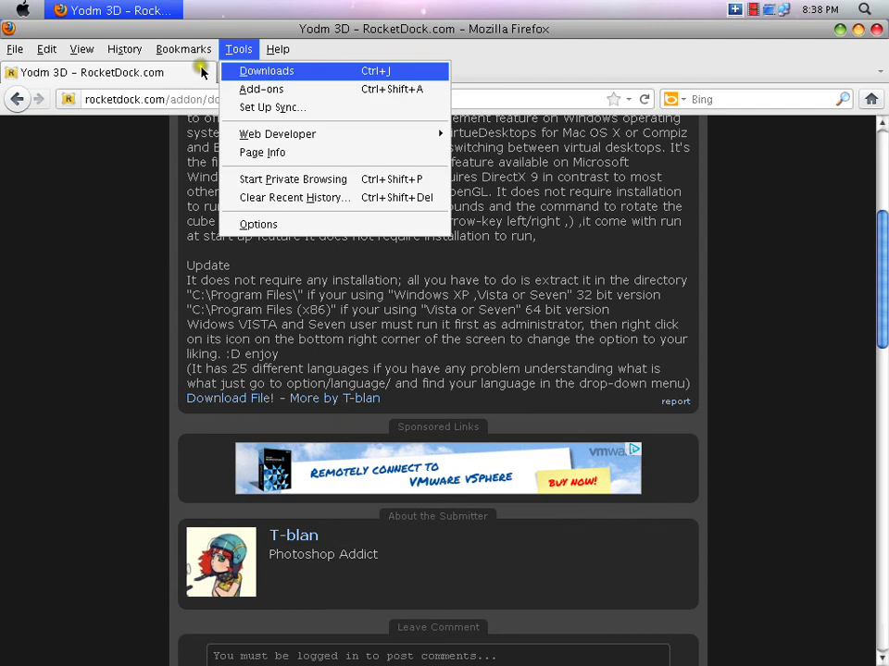
left_click(264, 70)
left_click(320, 189)
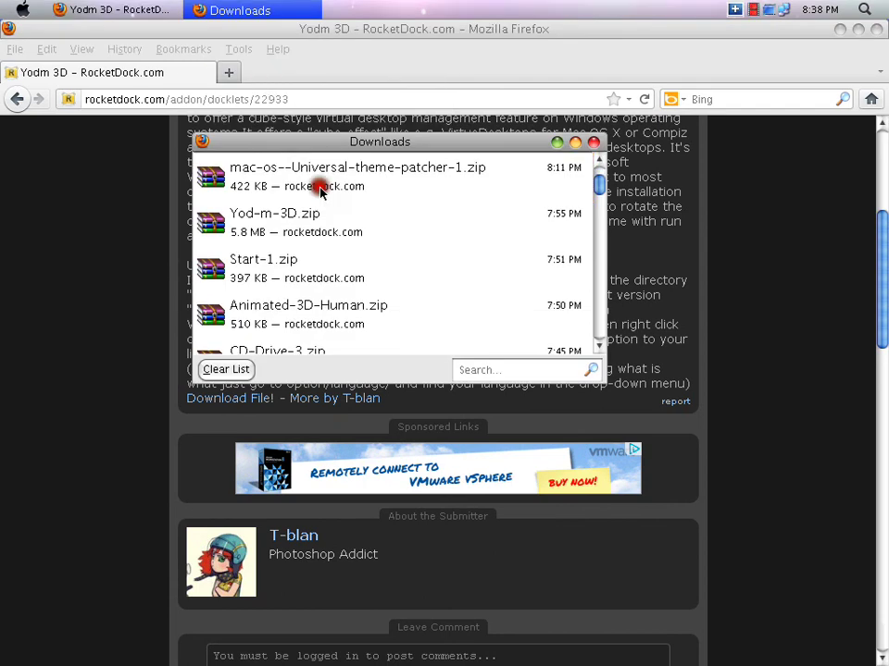
right_click(287, 213)
left_click(371, 240)
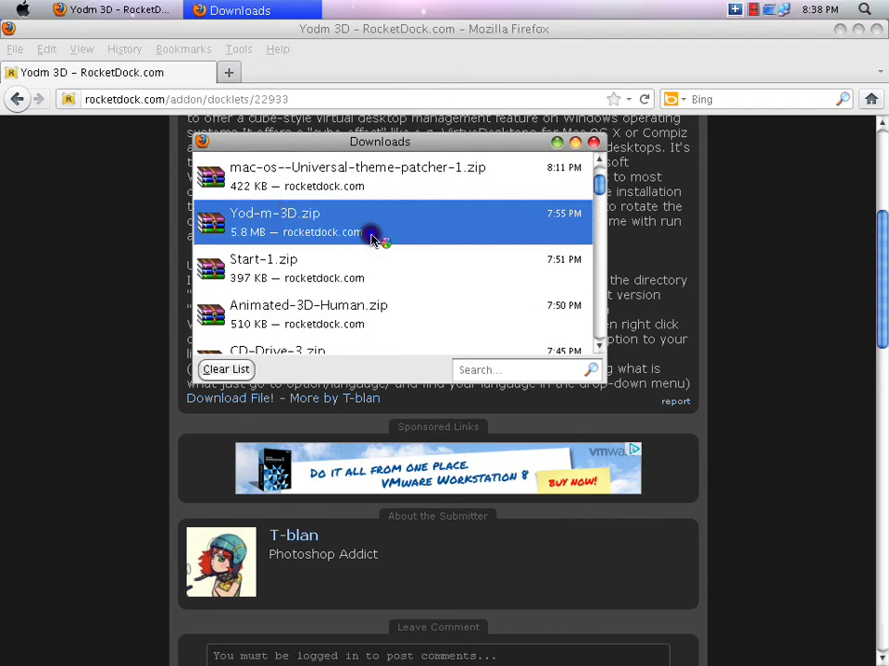
left_click(593, 143)
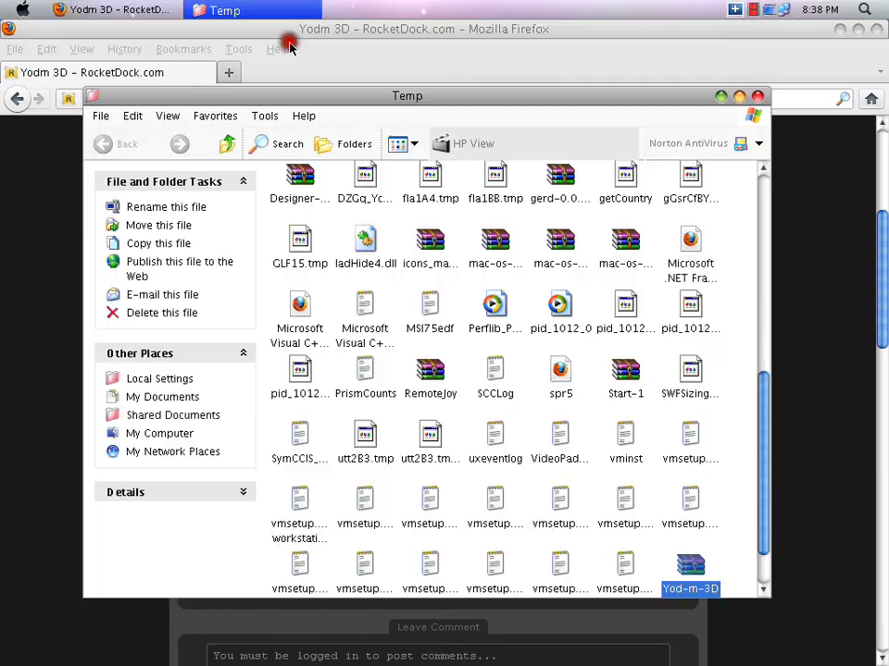
Open the Yod-m-3D.zip archive, close the Temp folder window, and enter the archive's Yod'm 3D folder.
double_click(687, 573)
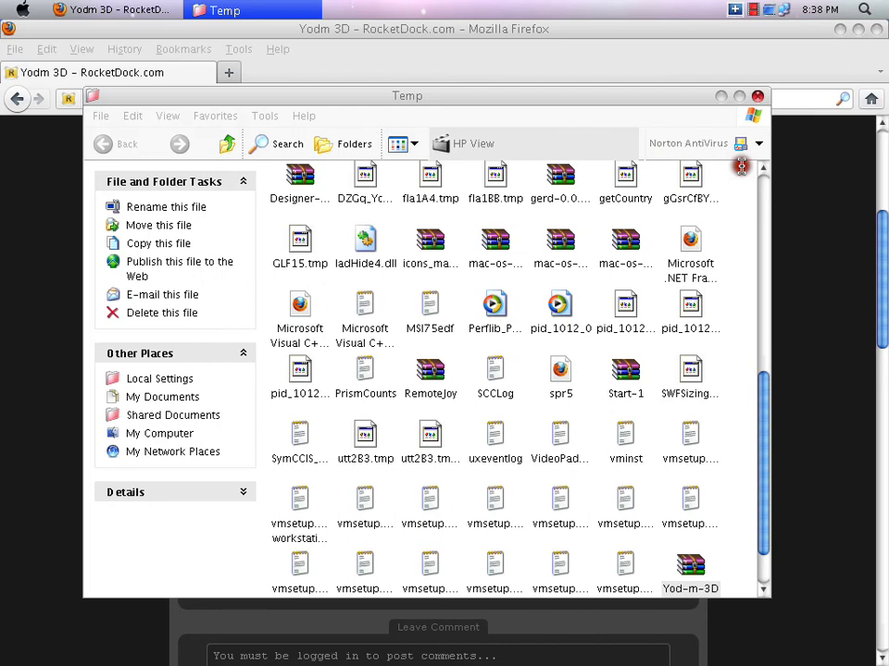
left_click(757, 98)
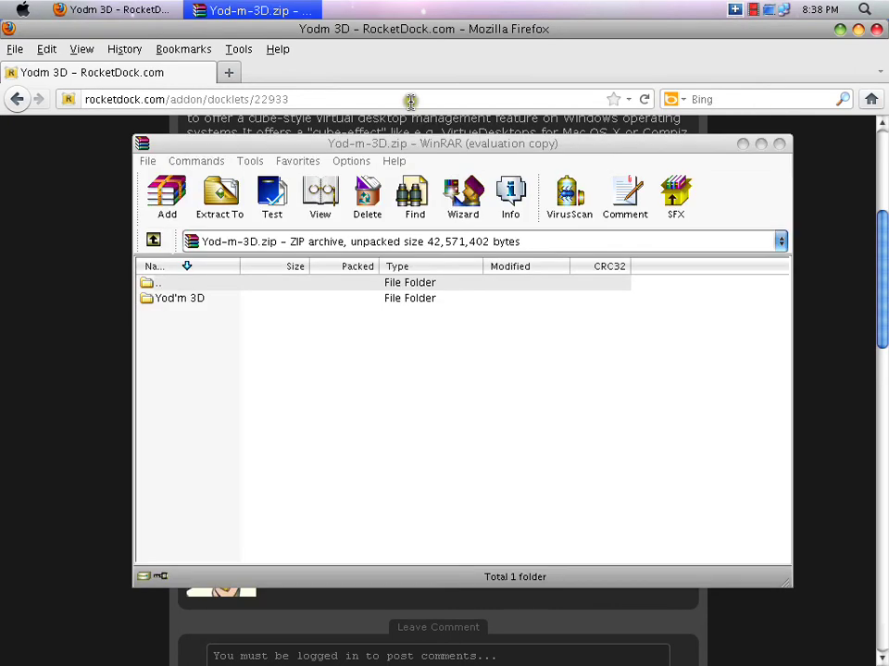
double_click(182, 298)
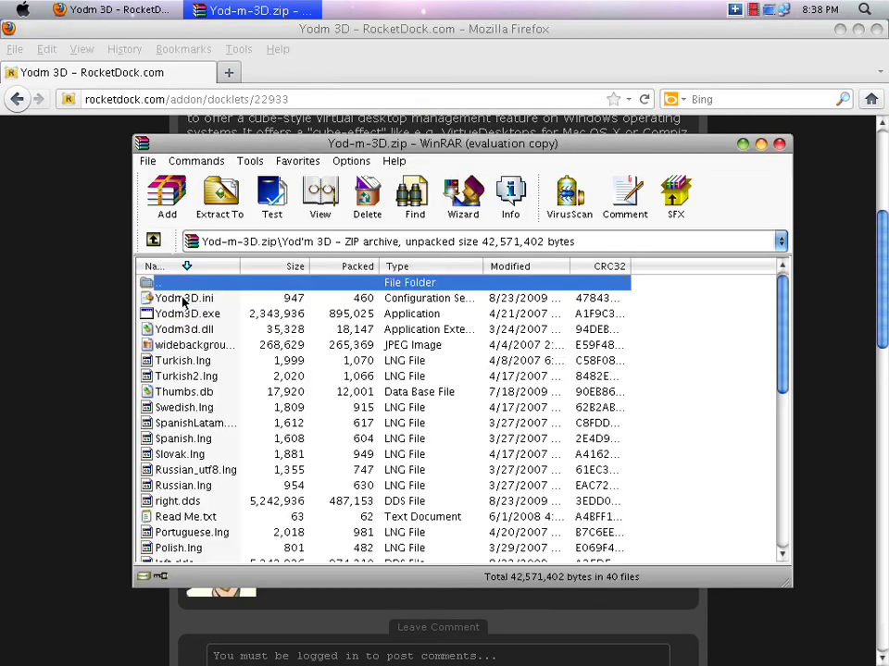
Examine the files in the archive's Yod'm 3D folder, including the Yodm3D.exe application and the language files.
left_click_drag(783, 313, 787, 283)
left_click(676, 314)
left_click_drag(676, 315, 157, 329)
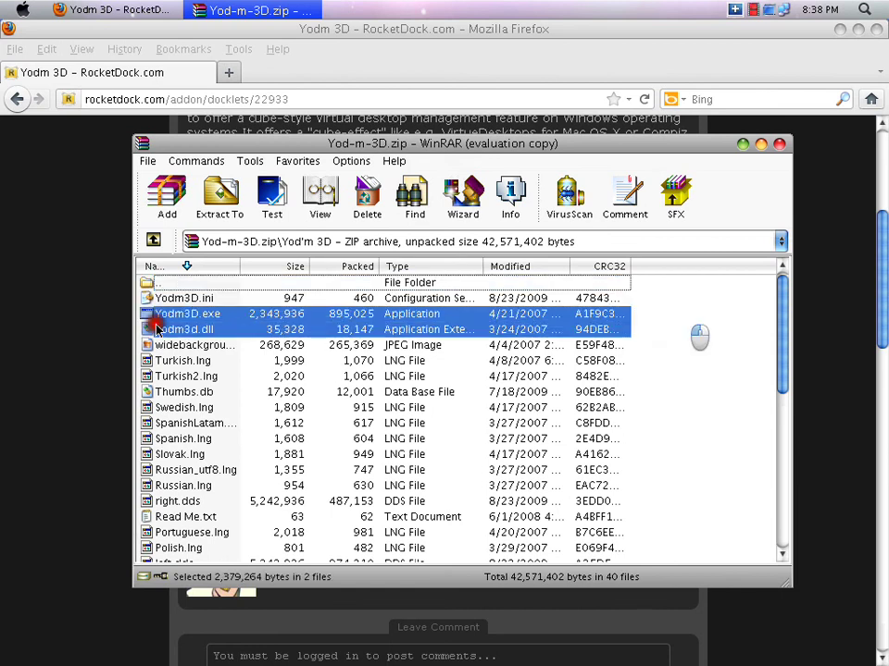
left_click(689, 366)
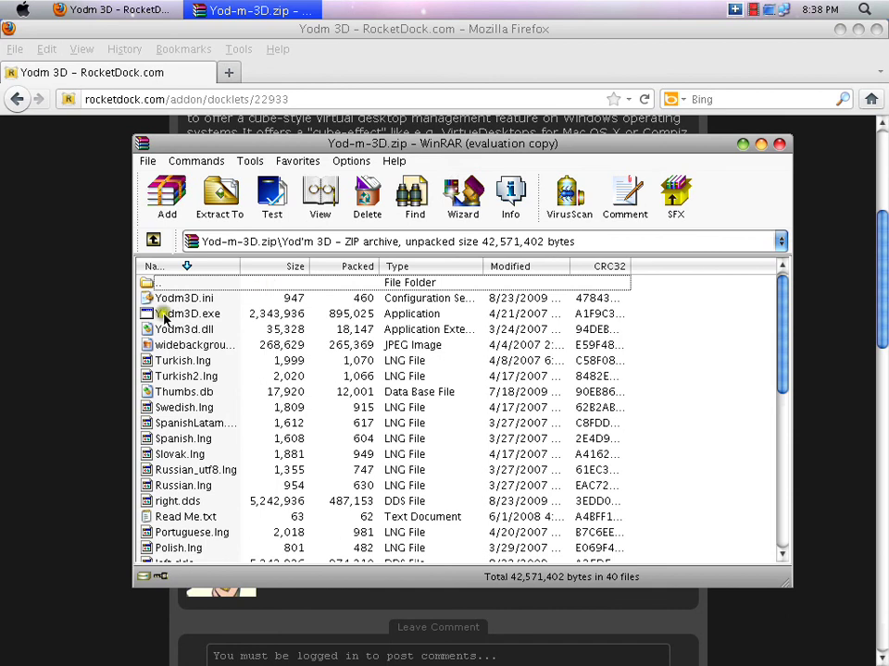
left_click_drag(782, 297, 762, 470)
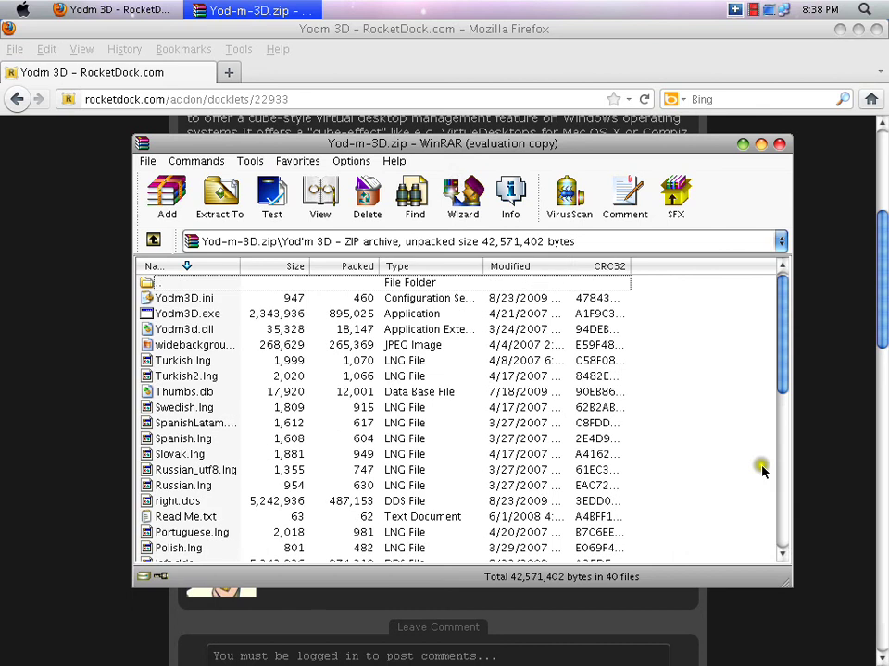
scroll(761, 470, "down", 7)
scroll(756, 495, "up", 7)
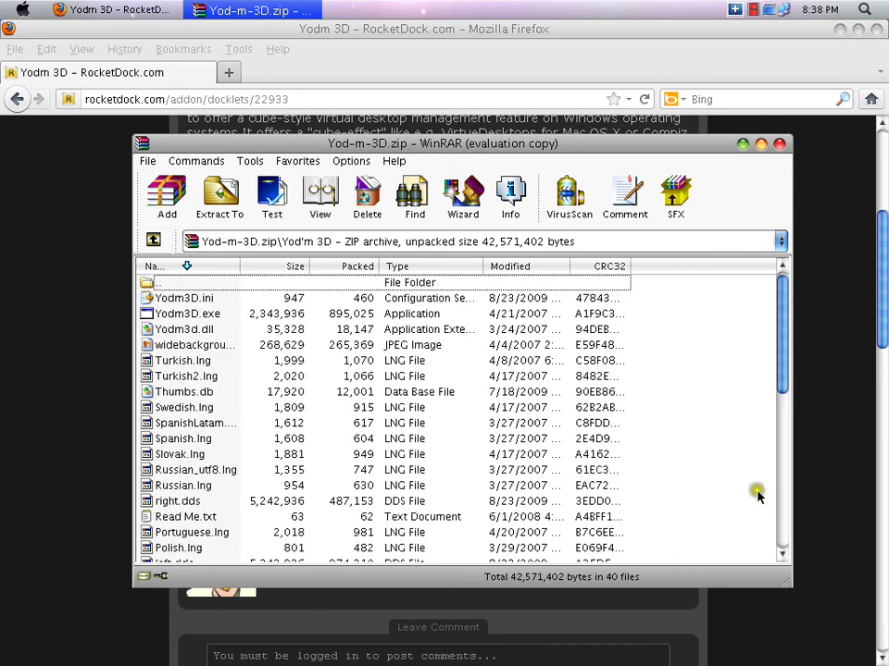
scroll(756, 496, "down", 7)
scroll(804, 350, "up", 5)
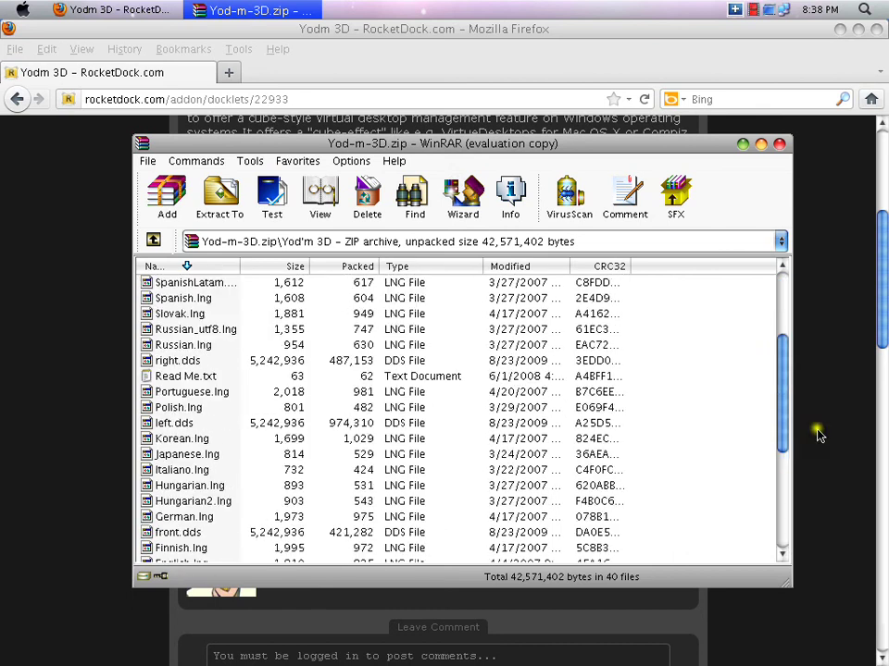
scroll(817, 436, "up", 3)
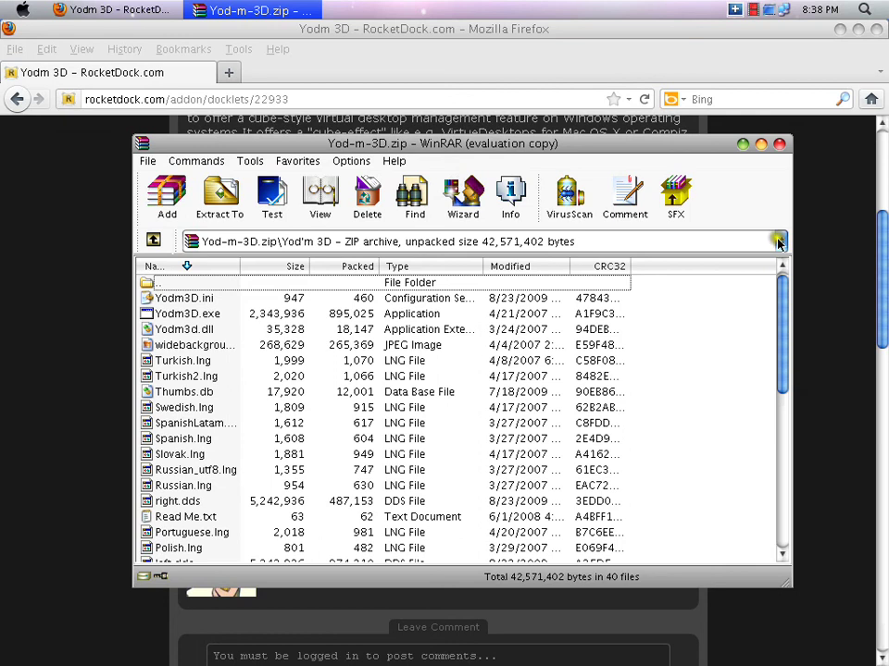
left_click_drag(476, 319, 165, 313)
left_click(667, 343)
scroll(759, 330, "down", 5)
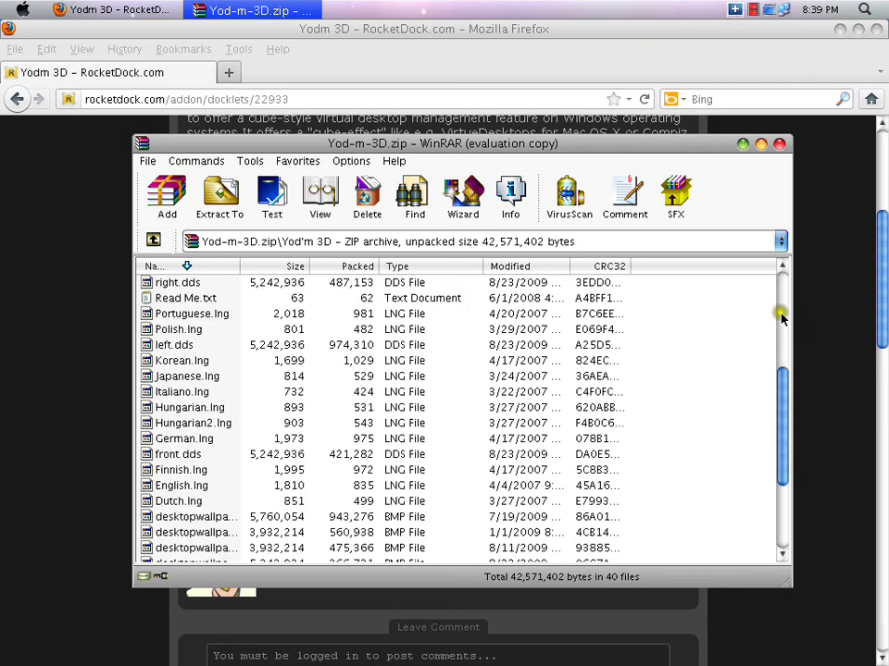
scroll(780, 317, "up", 5)
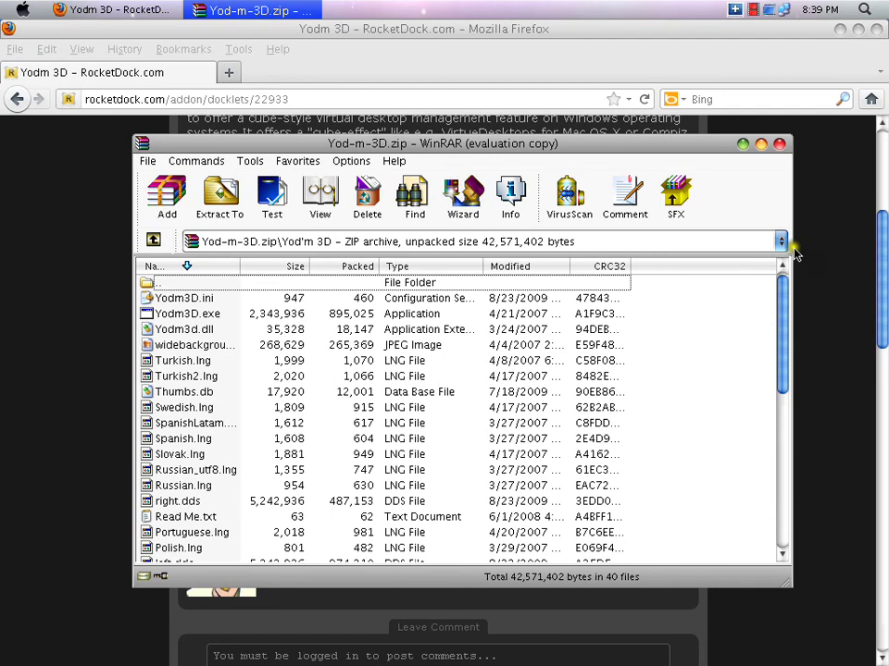
Preview the widebackground and background images from the archive and close each one.
double_click(175, 345)
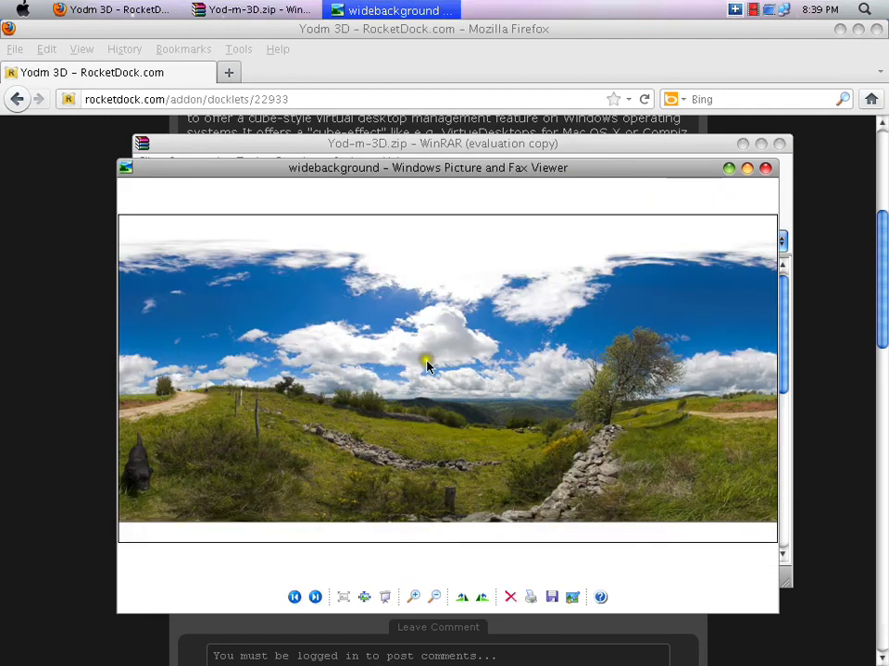
left_click(764, 168)
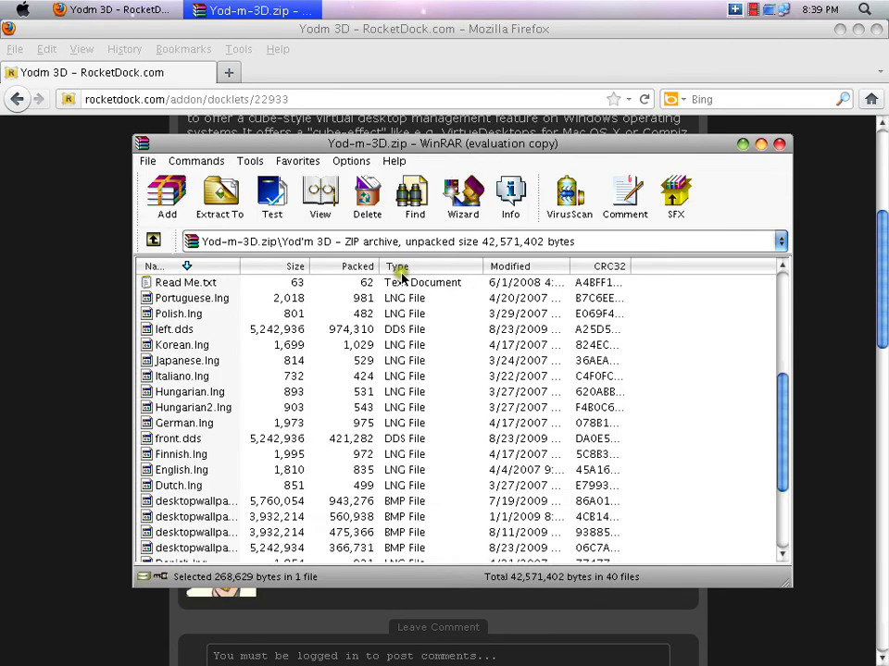
scroll(214, 441, "down", 3)
double_click(201, 532)
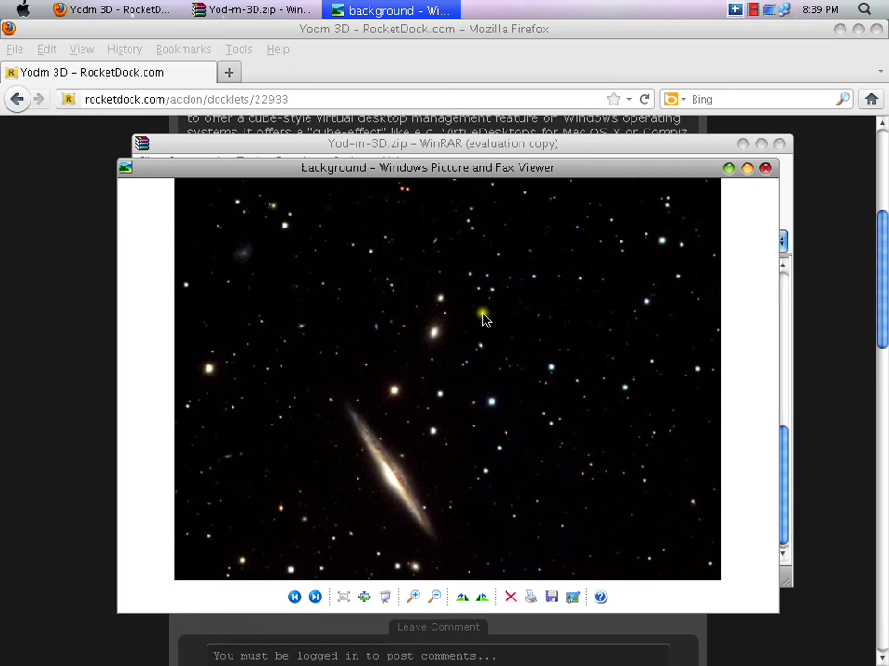
left_click(764, 168)
Go up to the archive's root, re-enter the Yod'm 3D folder, and run Yodm3D.exe.
scroll(782, 429, "up", 8)
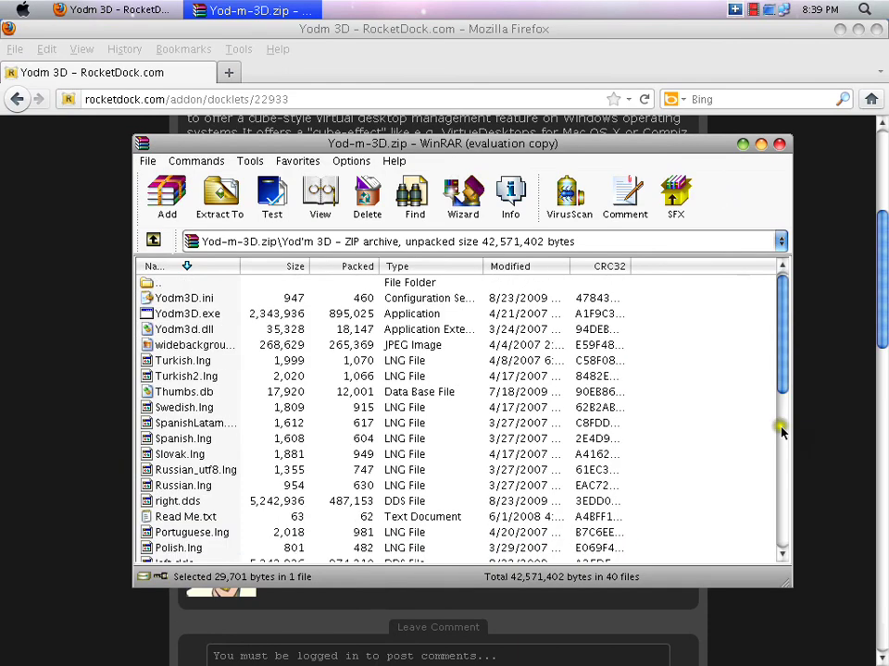
scroll(781, 430, "down", 5)
scroll(764, 460, "up", 4)
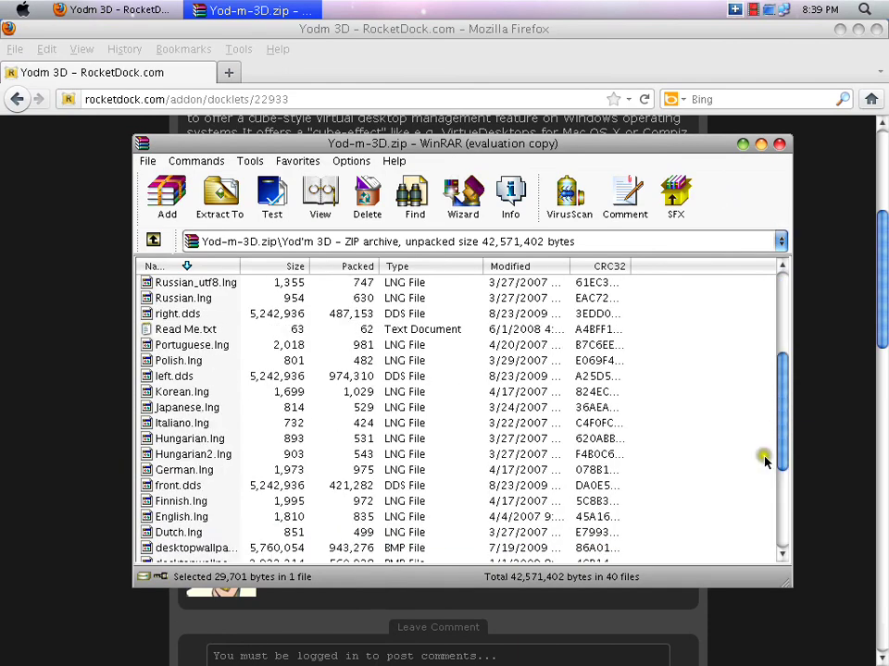
scroll(765, 460, "up", 4)
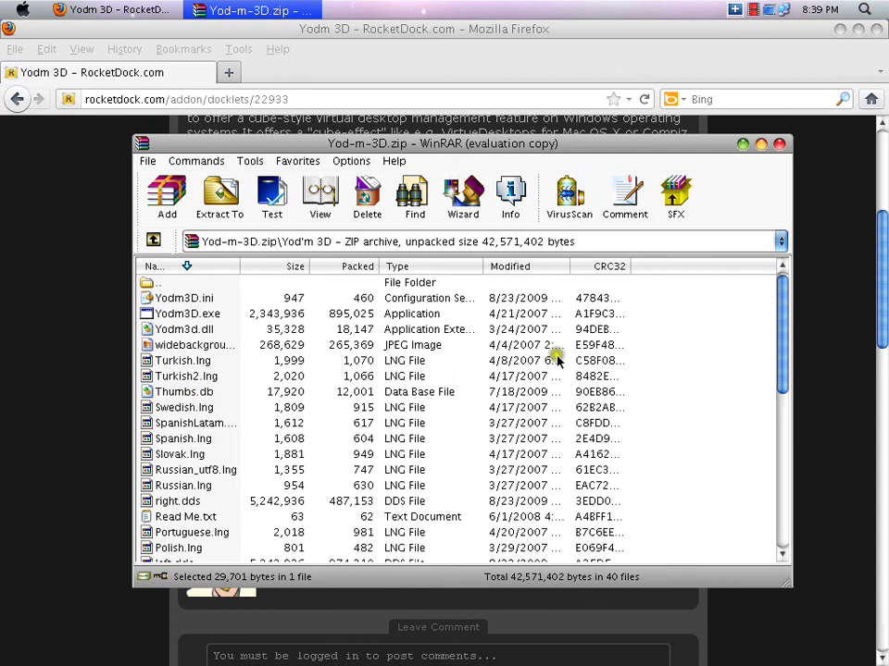
key("BackSpace")
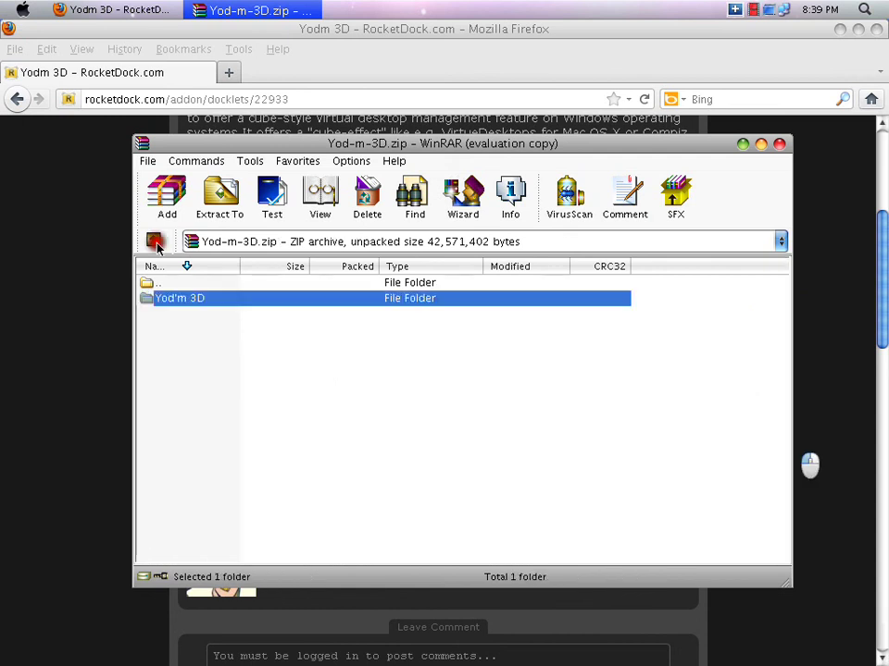
double_click(199, 299)
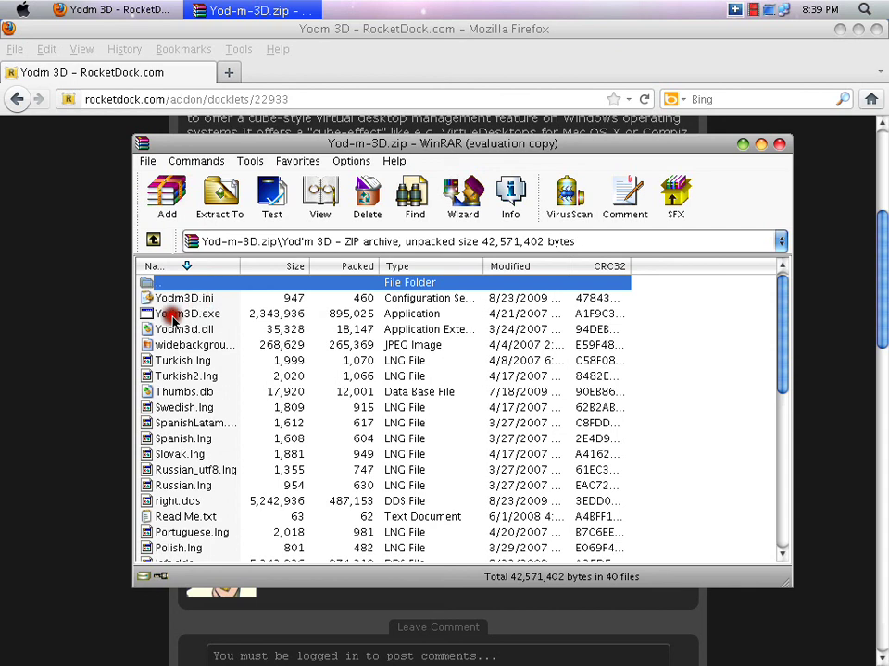
left_click(171, 315)
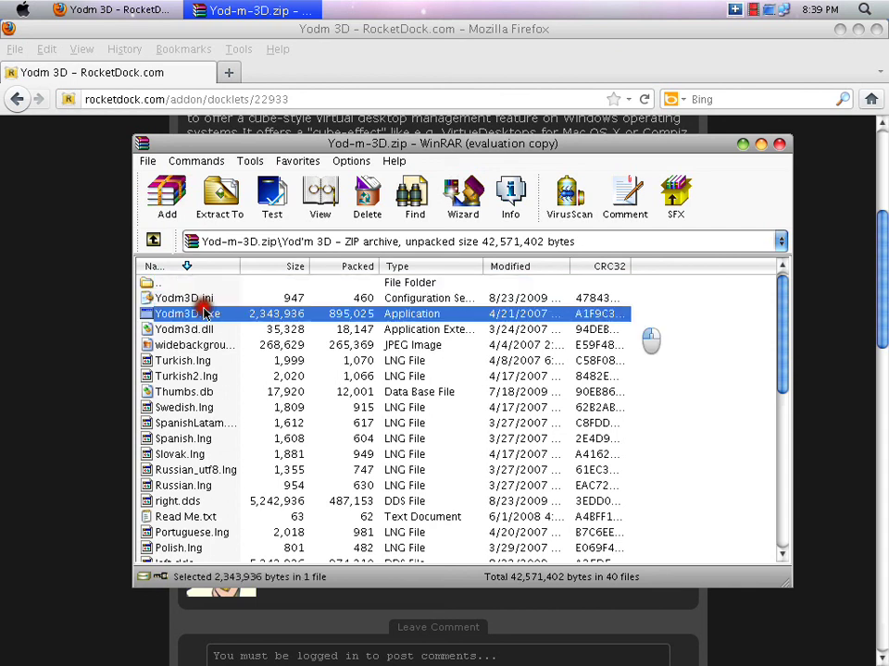
left_click(623, 346)
left_click(695, 317)
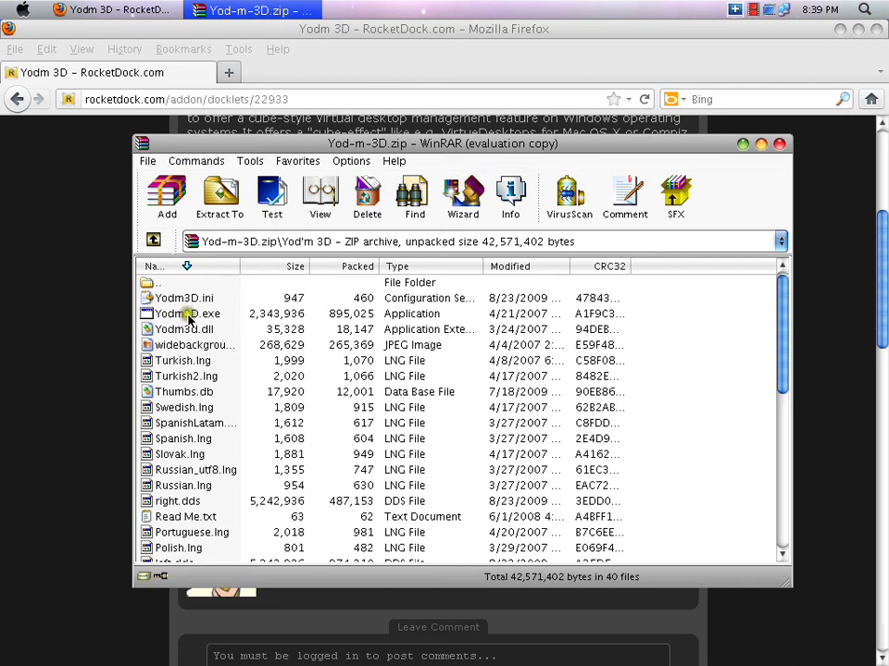
double_click(189, 315)
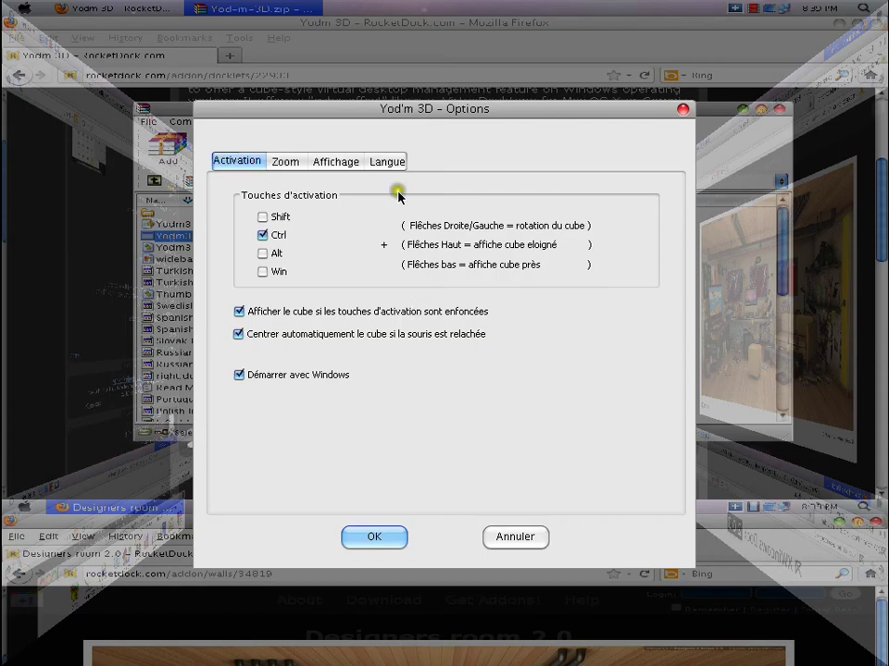
Try other activation key combinations for the cube in the Yod'm 3D options, ending with only Ctrl enabled.
left_click(262, 216)
left_click(264, 254)
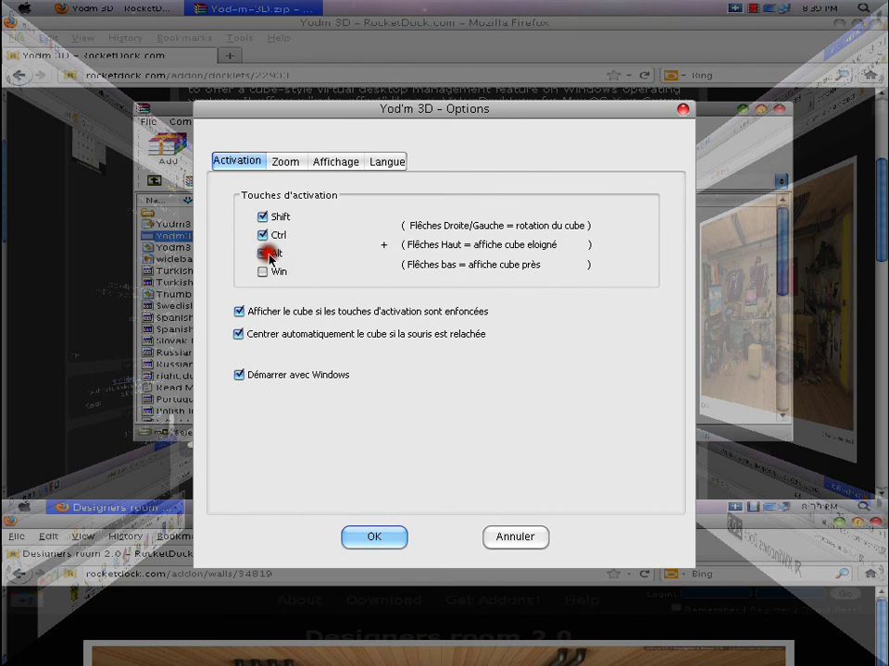
left_click(263, 217)
left_click(262, 235)
left_click(263, 251)
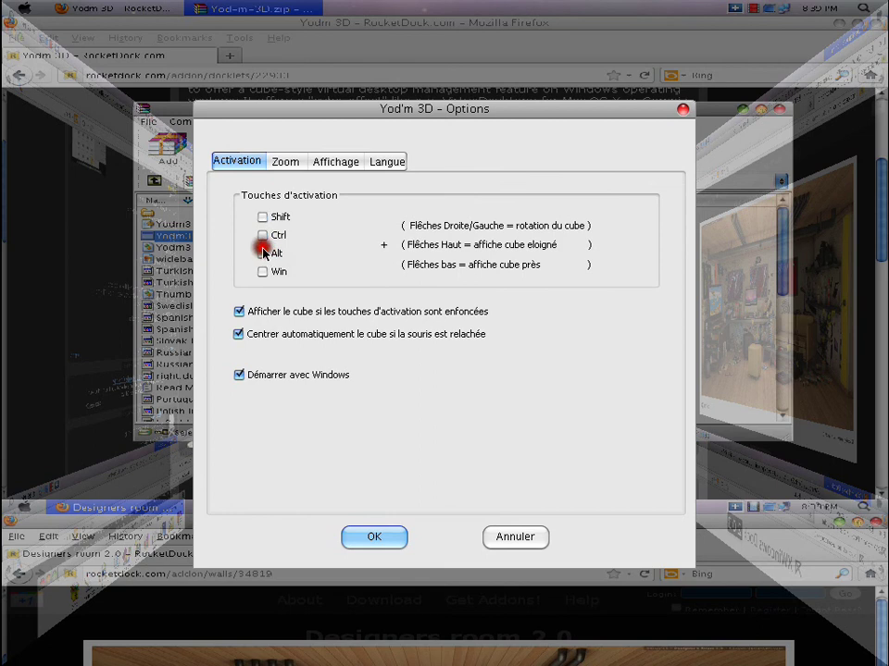
left_click(264, 272)
left_click(263, 235)
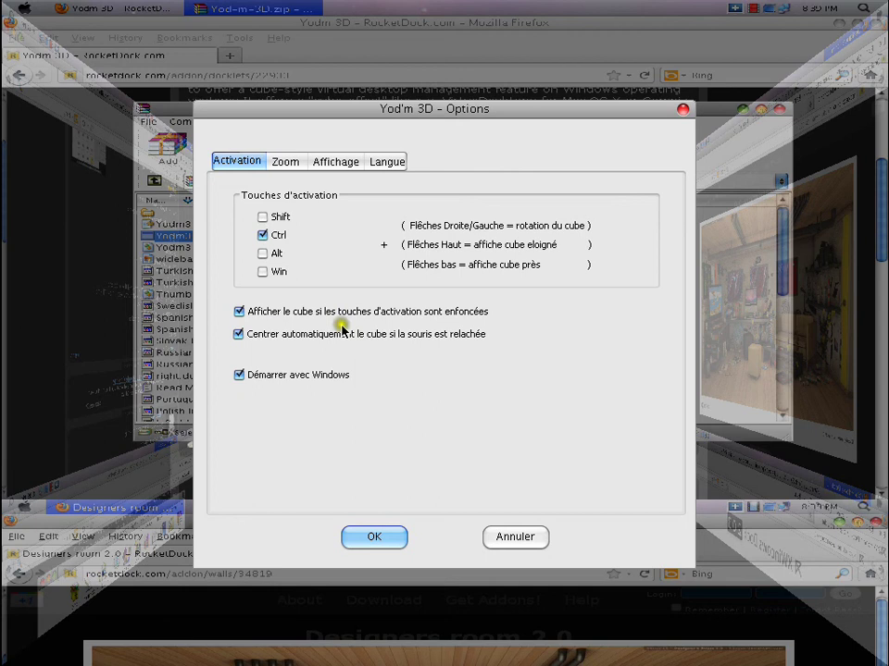
Accept the Yod'm 3D options and try out the cube by displaying it and rotating it.
left_click(377, 538)
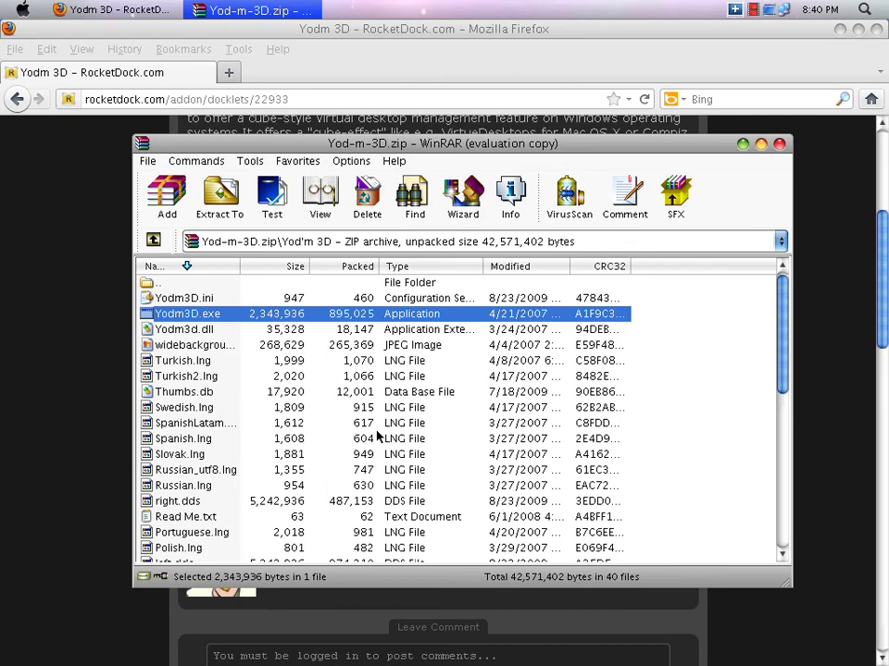
key("ctrl+shift+Down")
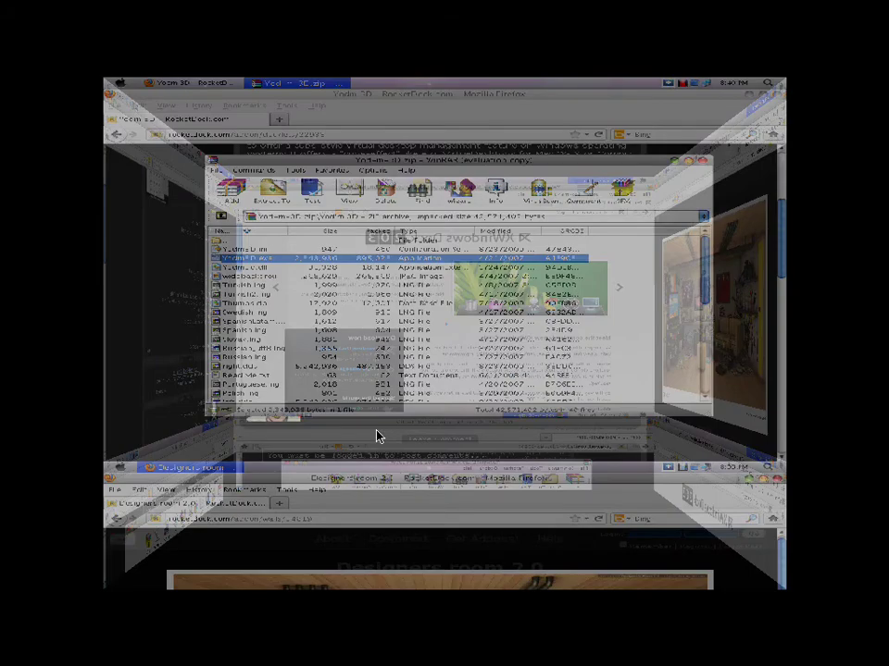
key("ctrl+shift+Right")
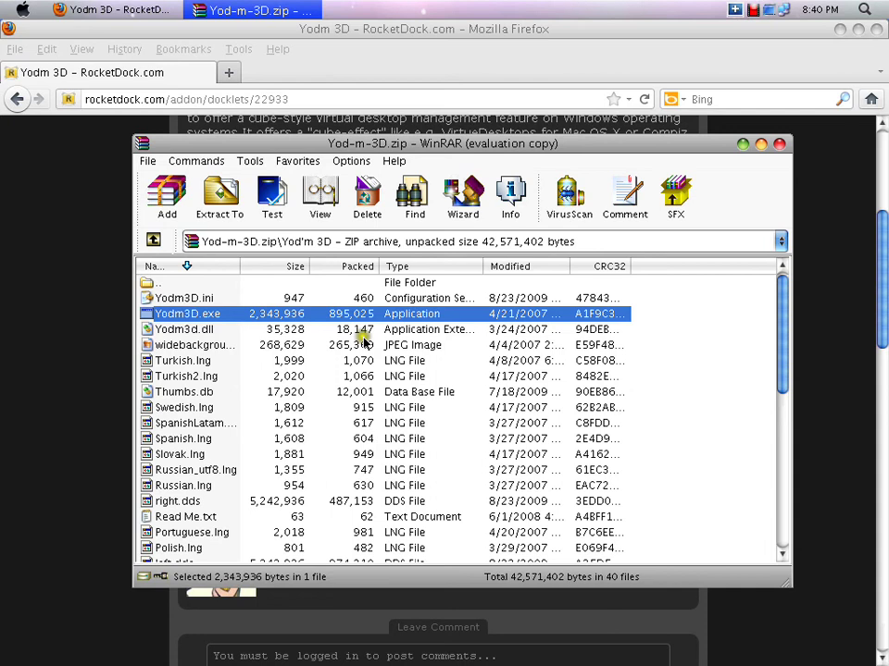
left_click(716, 5)
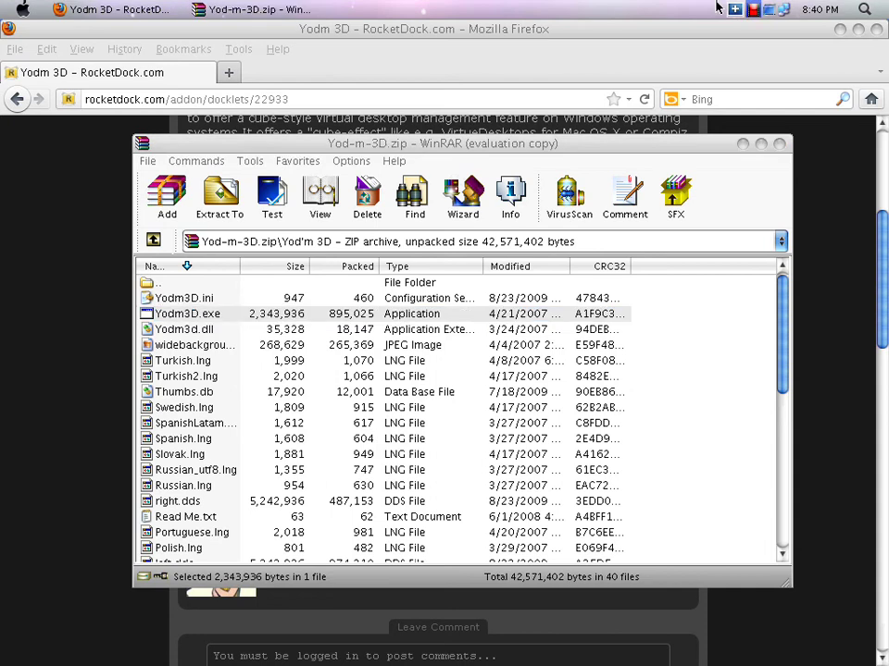
left_click(752, 9)
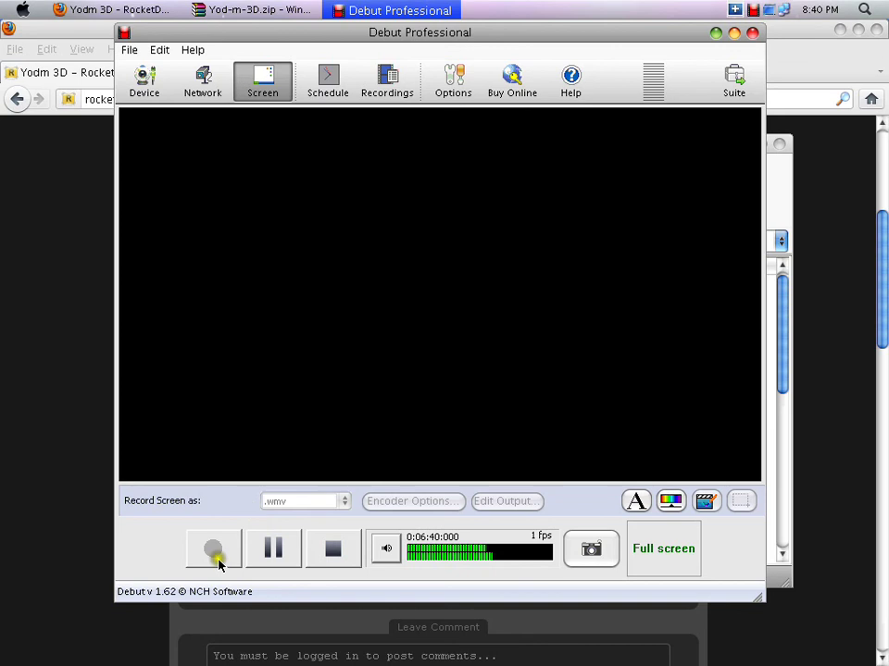
left_click(733, 32)
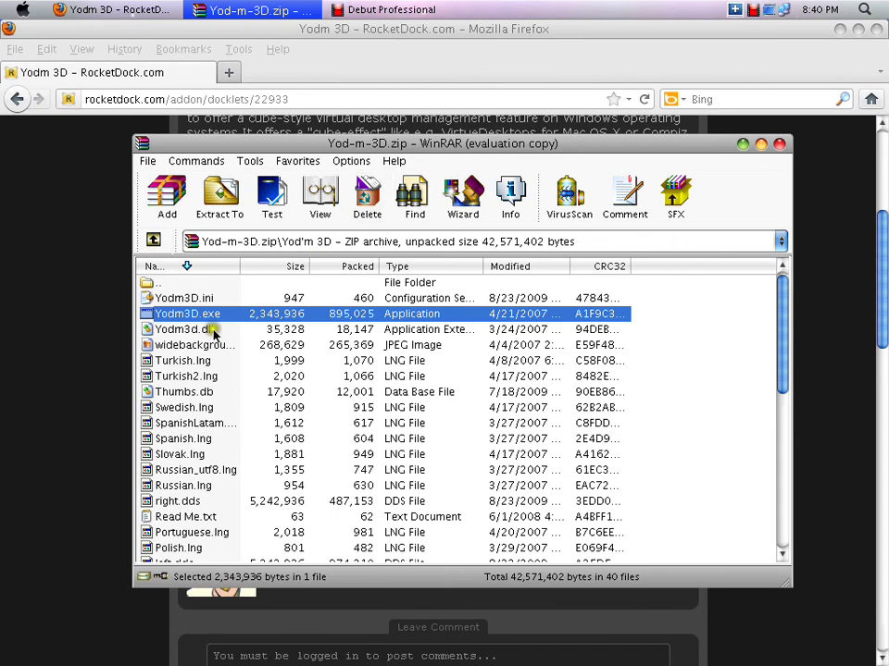
Close the Yod-m-3D.zip archive and rotate the cube to the desktop with the Designers room 2.0 page.
left_click(780, 146)
left_click(779, 145)
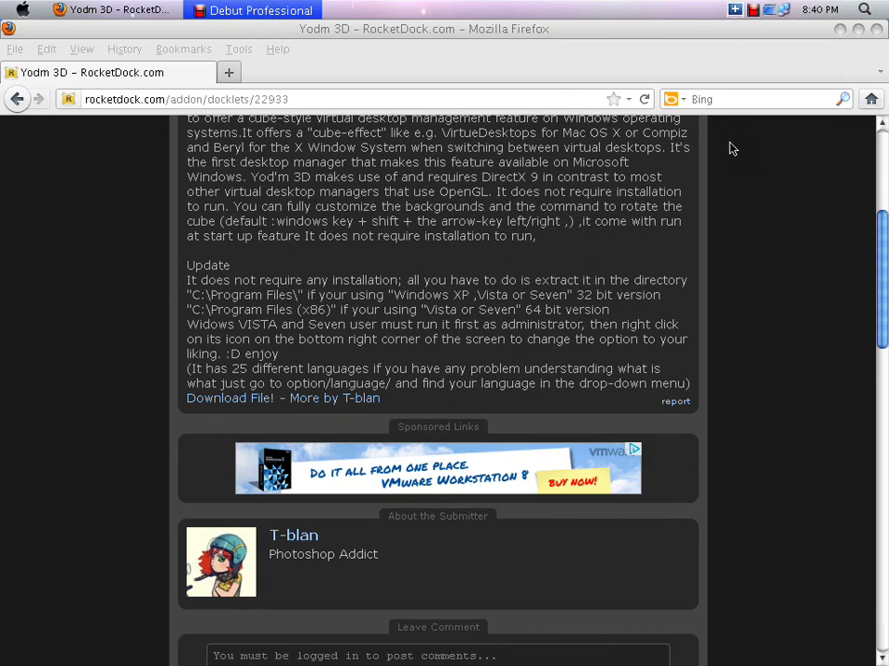
key("shift+super+Right")
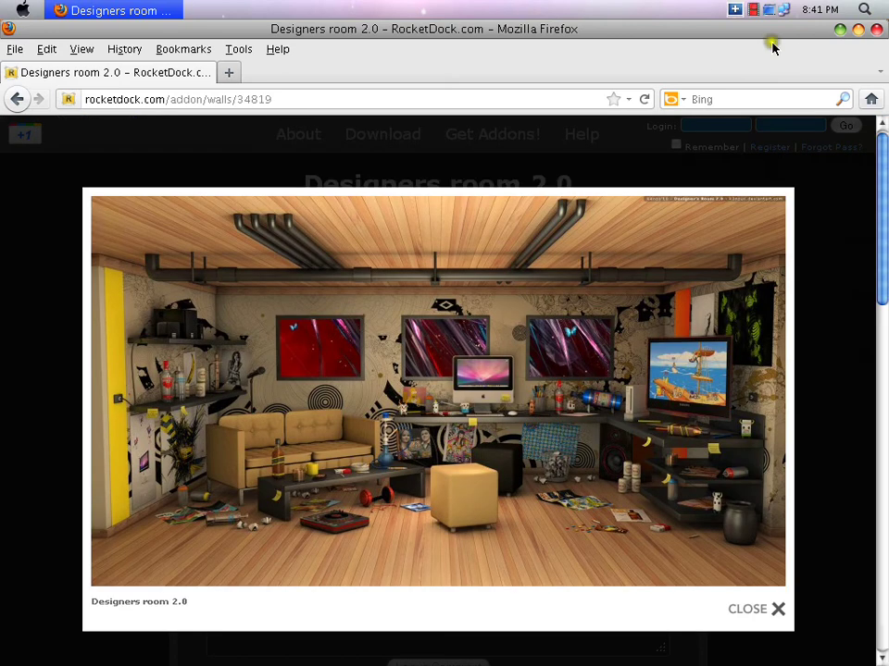
Minimise the browser to view the desktop wallpaper, restore it, and close the enlarged Designers room 2.0 preview.
left_click(840, 31)
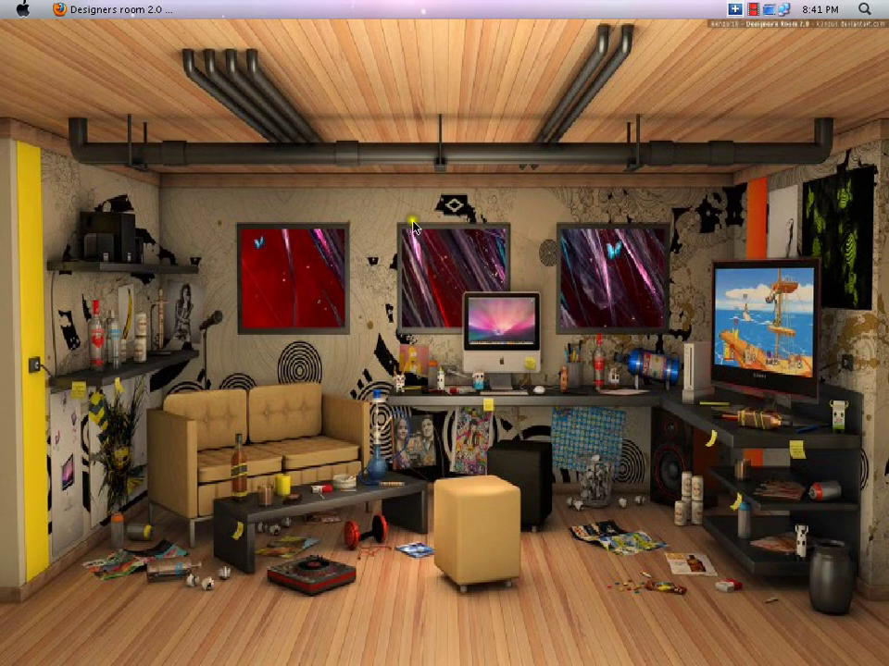
left_click(167, 7)
left_click(444, 277)
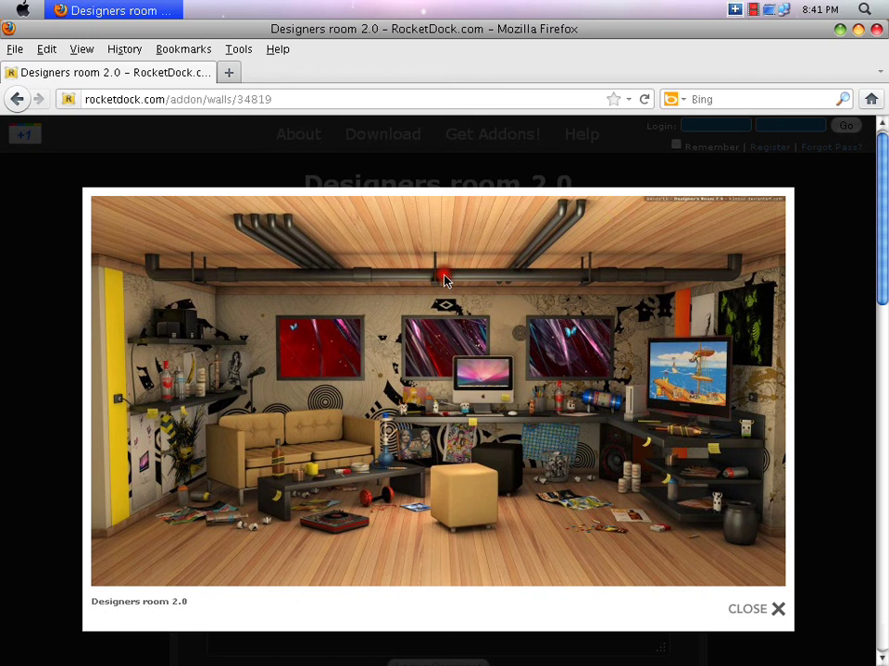
left_click(4, 246)
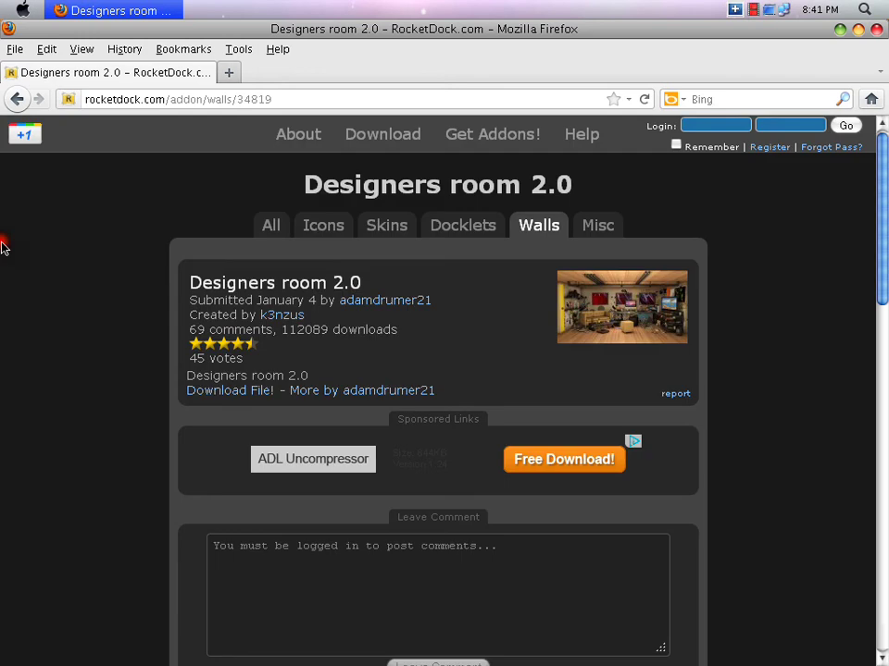
Return to the second page of popular walls and look over the wallpapers listed there.
left_click(16, 99)
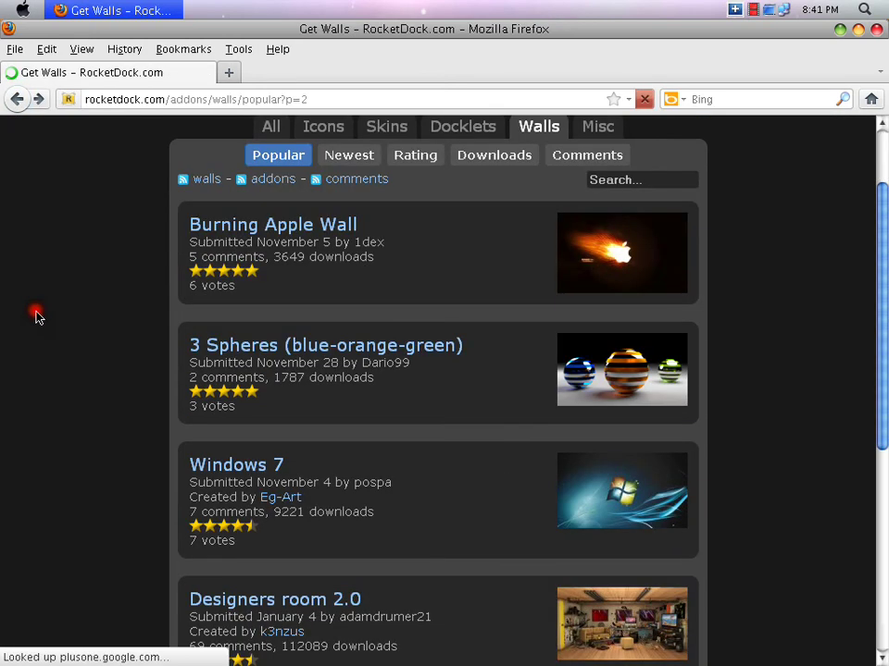
scroll(35, 317, "down", 4)
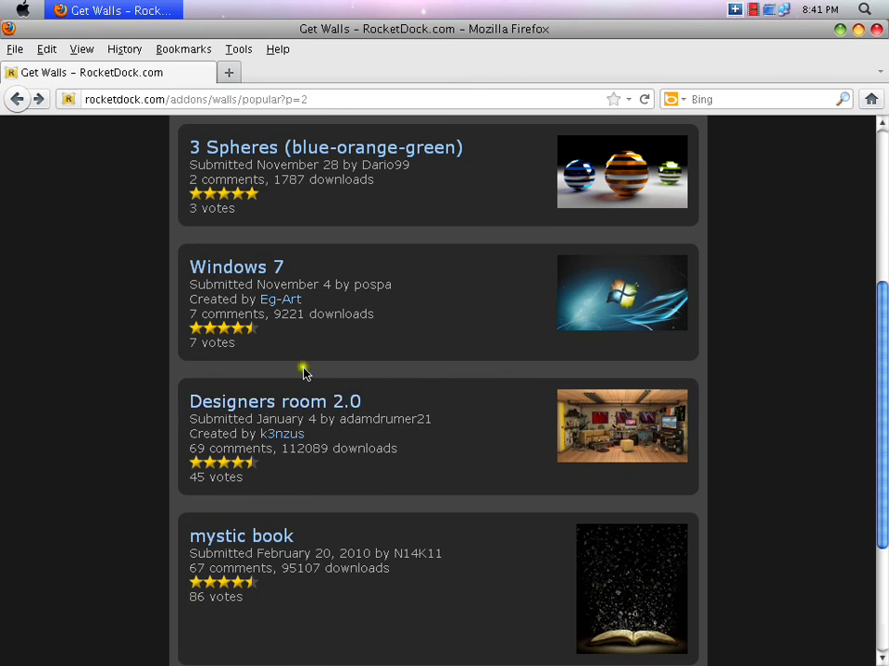
scroll(390, 398, "up", 5)
scroll(391, 398, "down", 2)
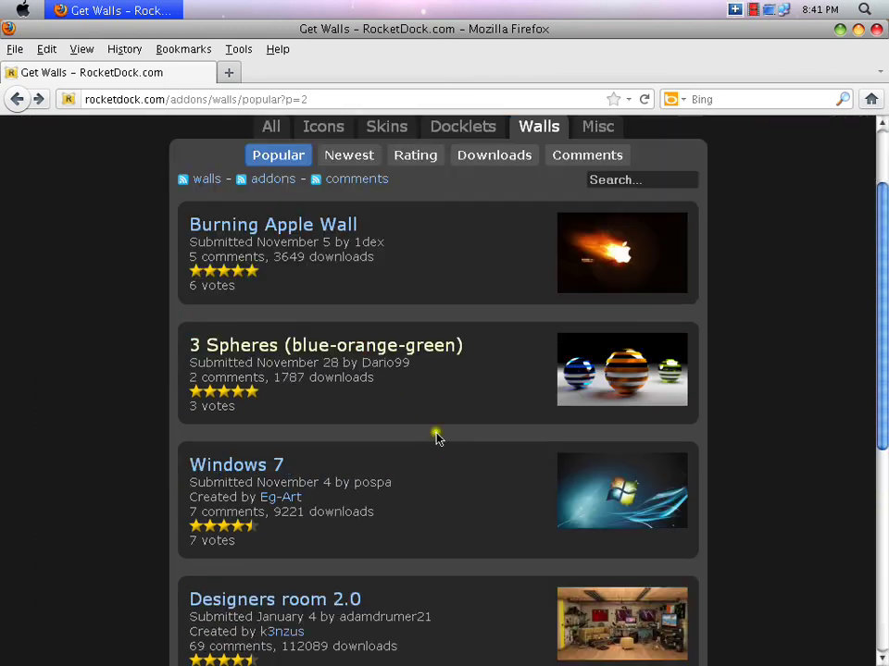
scroll(435, 437, "up", 2)
Go from RocketDock's About page through Get Addons to page 2 of the popular Walls and locate Designers room 2.0.
left_click(301, 135)
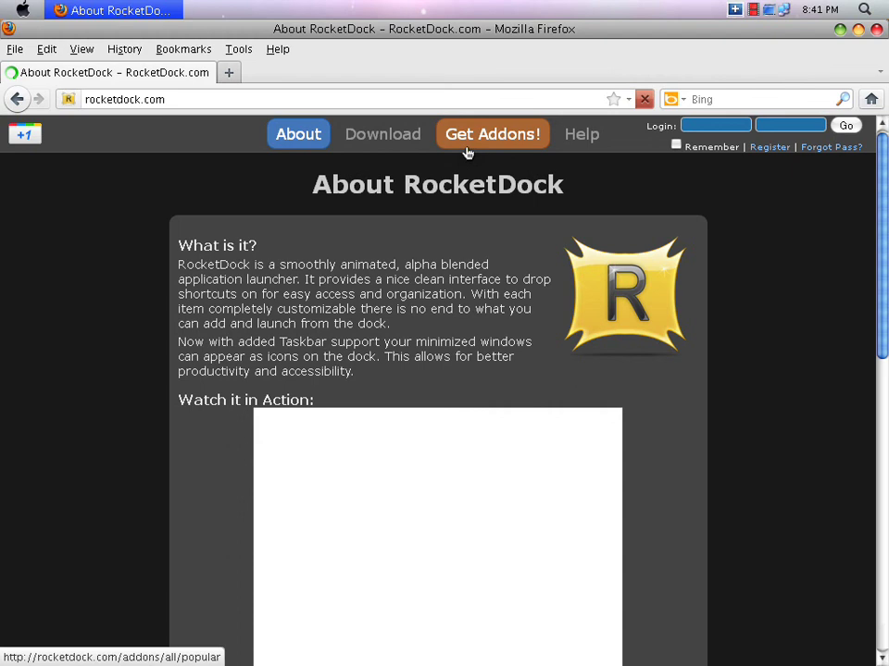
left_click(468, 153)
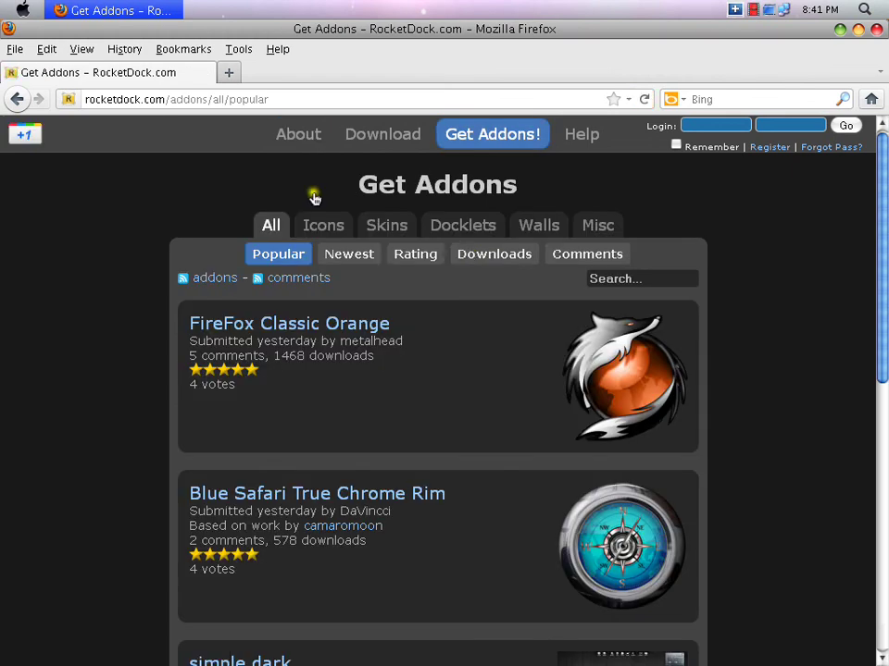
left_click(578, 239)
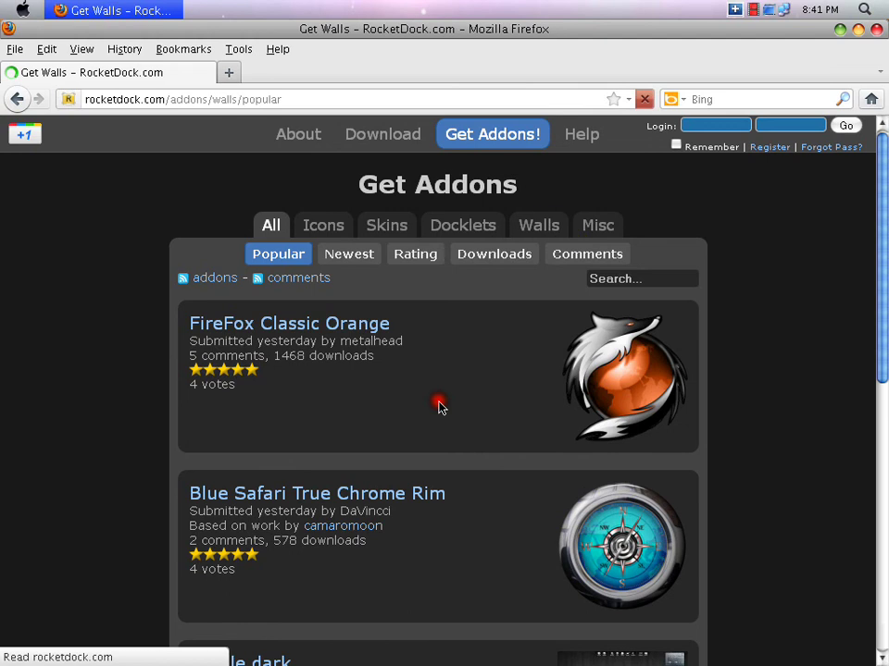
scroll(426, 409, "down", 1)
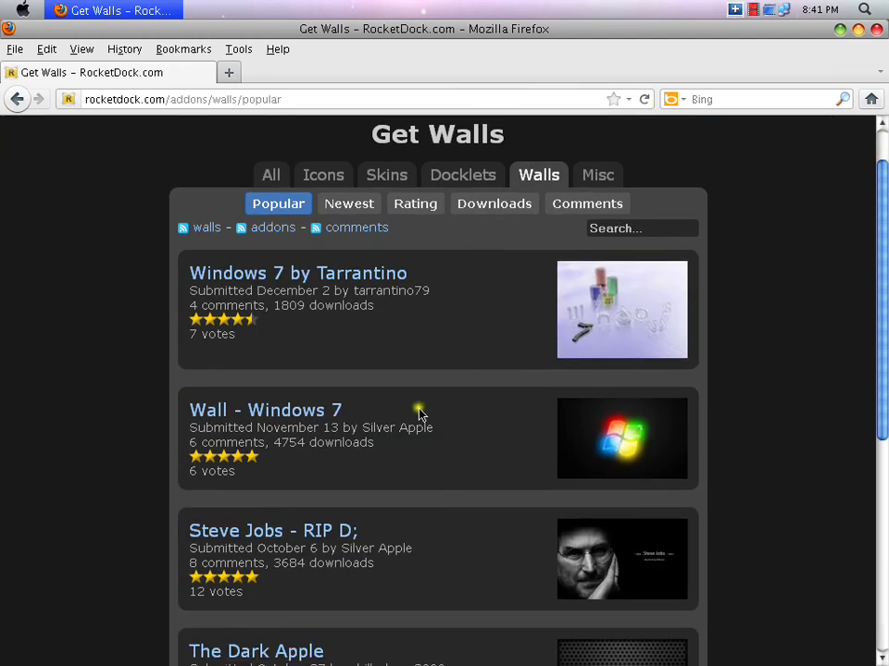
scroll(418, 407, "down", 8)
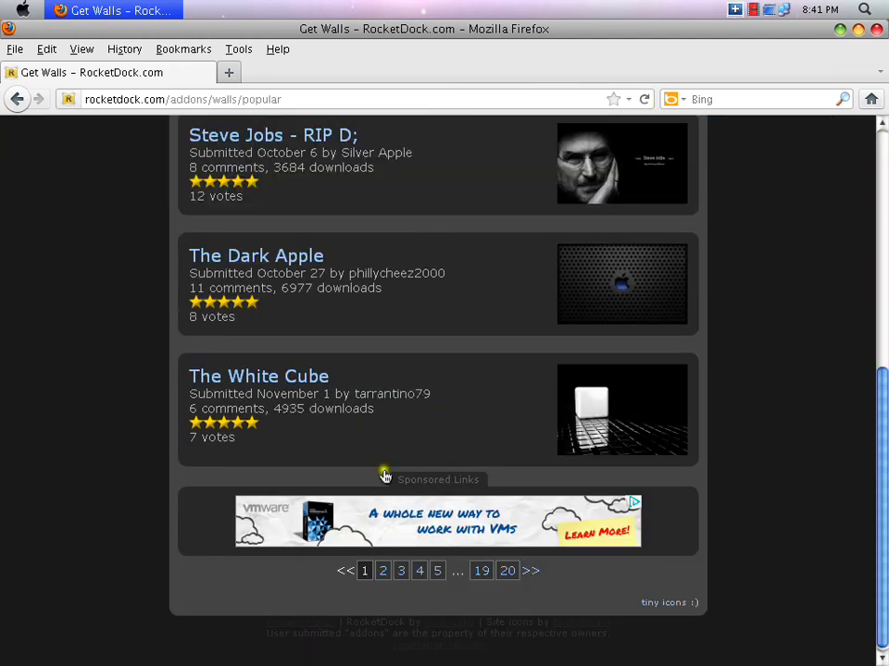
left_click(383, 571)
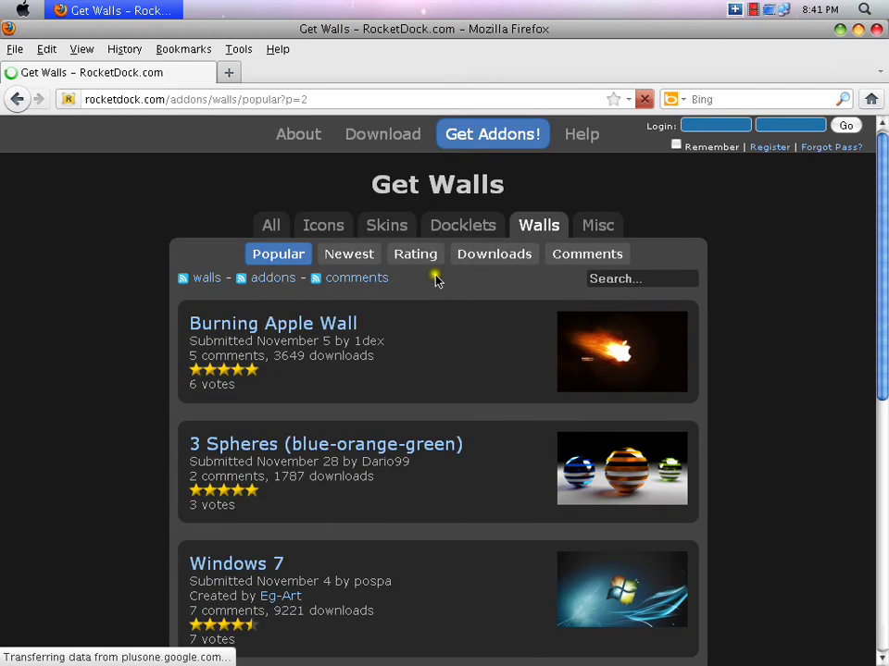
scroll(435, 279, "down", 7)
scroll(259, 297, "up", 7)
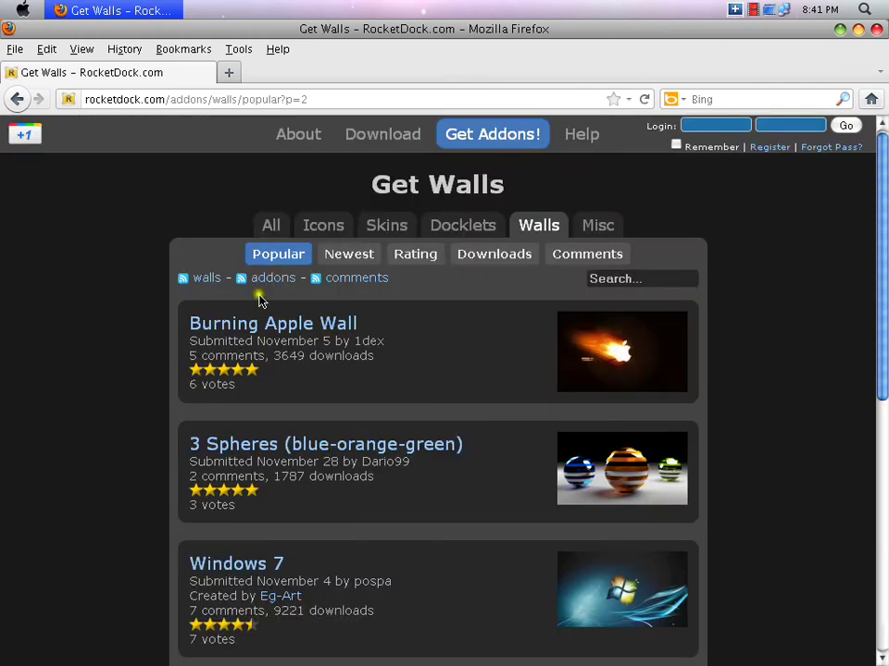
scroll(404, 380, "down", 5)
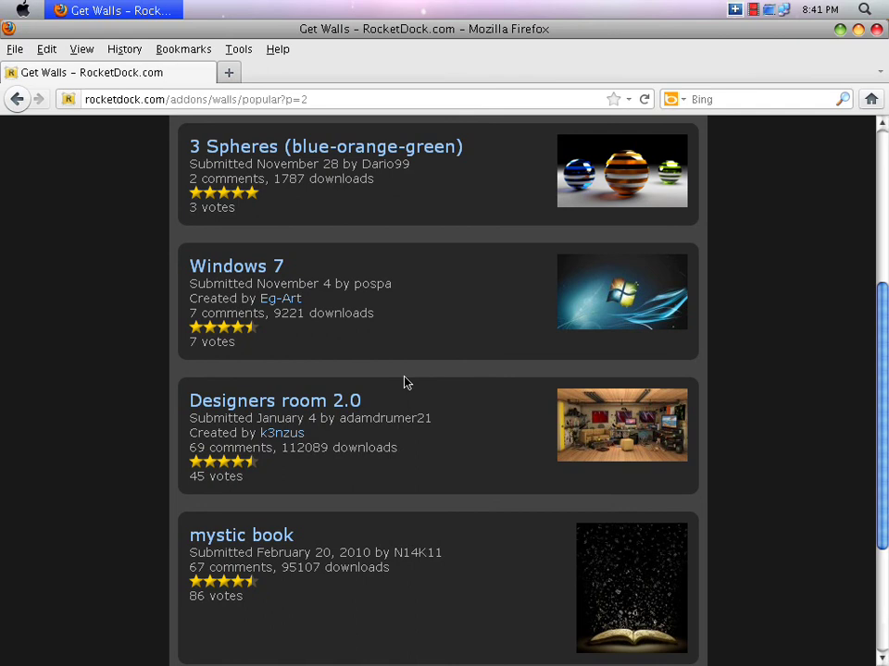
scroll(403, 389, "up", 5)
scroll(587, 243, "down", 3)
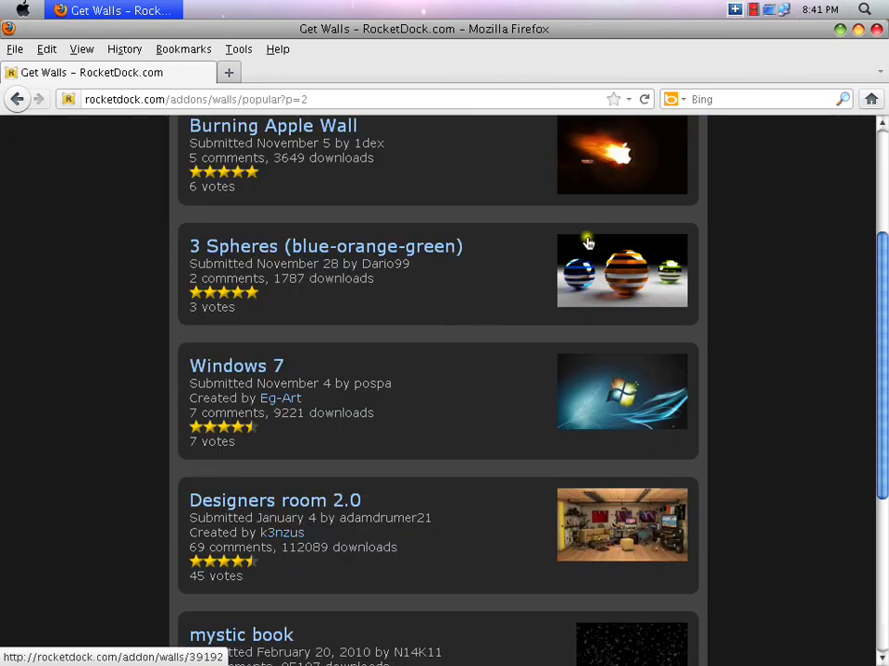
scroll(587, 243, "up", 3)
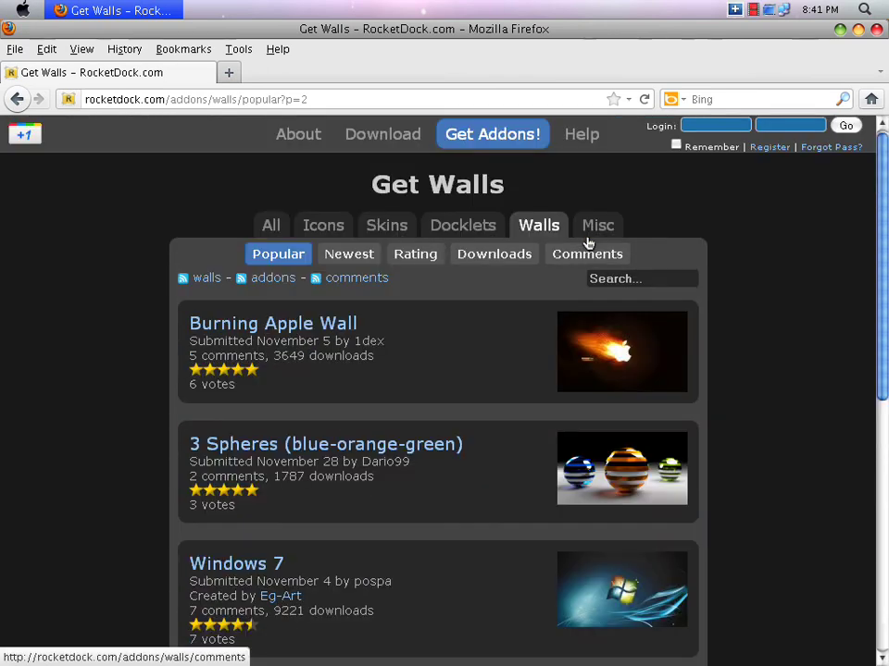
Try searching the add-ons for DES, and return to page 2 of the popular walls.
left_click(632, 282)
type("DES")
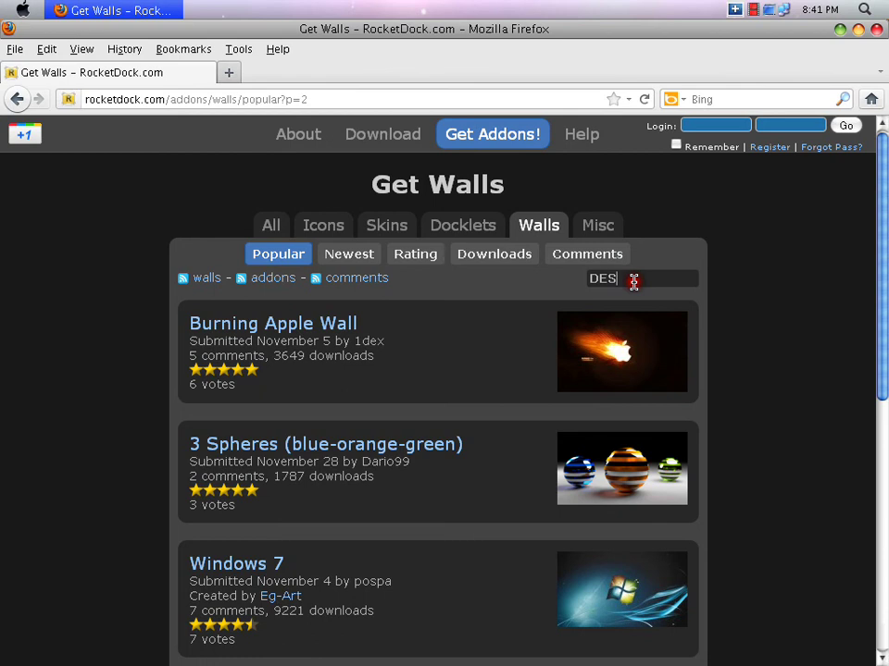
key("Return")
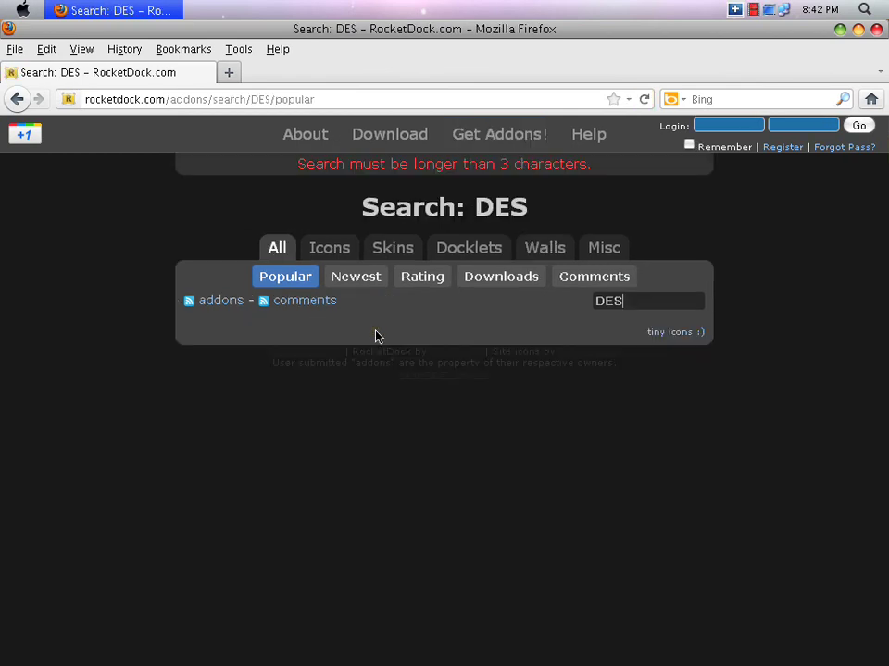
left_click_drag(637, 302, 526, 310)
left_click(17, 99)
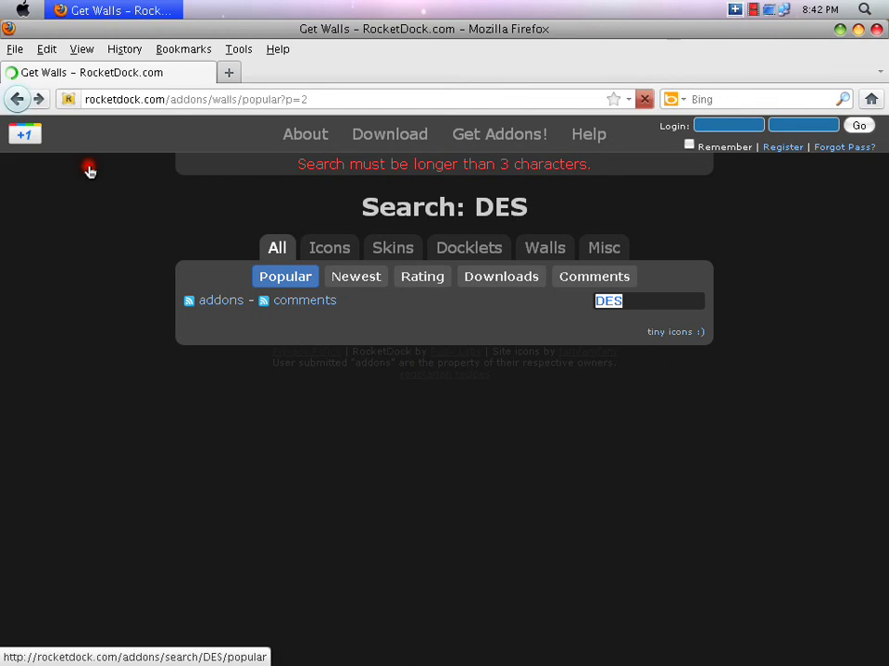
Search the add-ons for DESIGNERS ROOM 2.0 and find the matching wallpaper among the results.
scroll(414, 306, "down", 2)
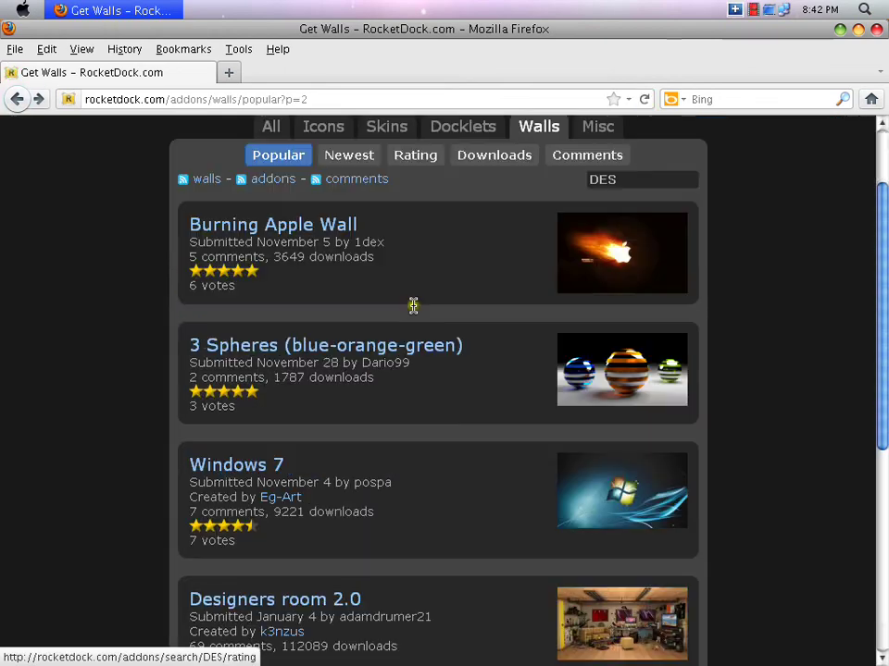
double_click(613, 180)
left_click(586, 177)
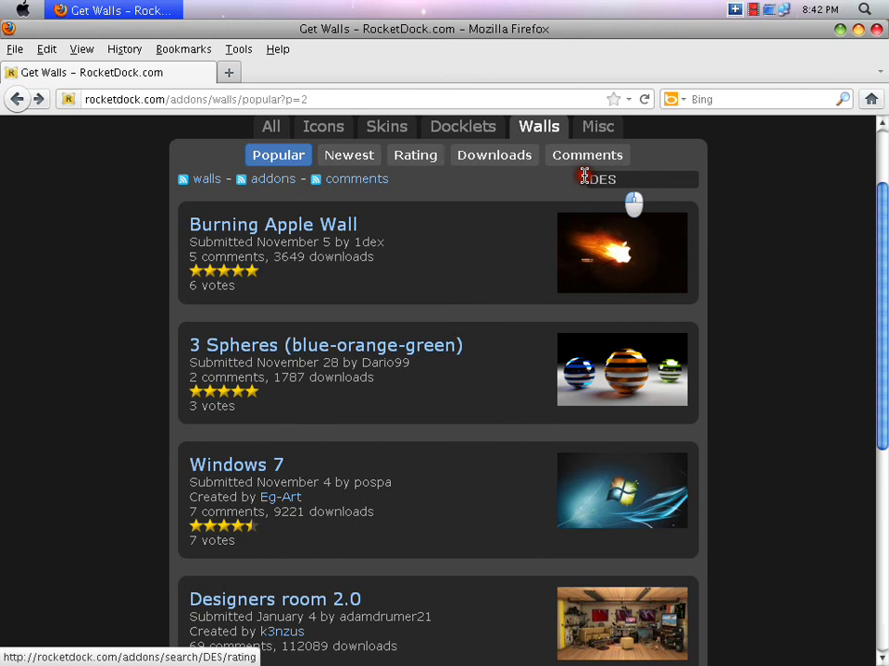
left_click(625, 179)
type("IGNERS ROO")
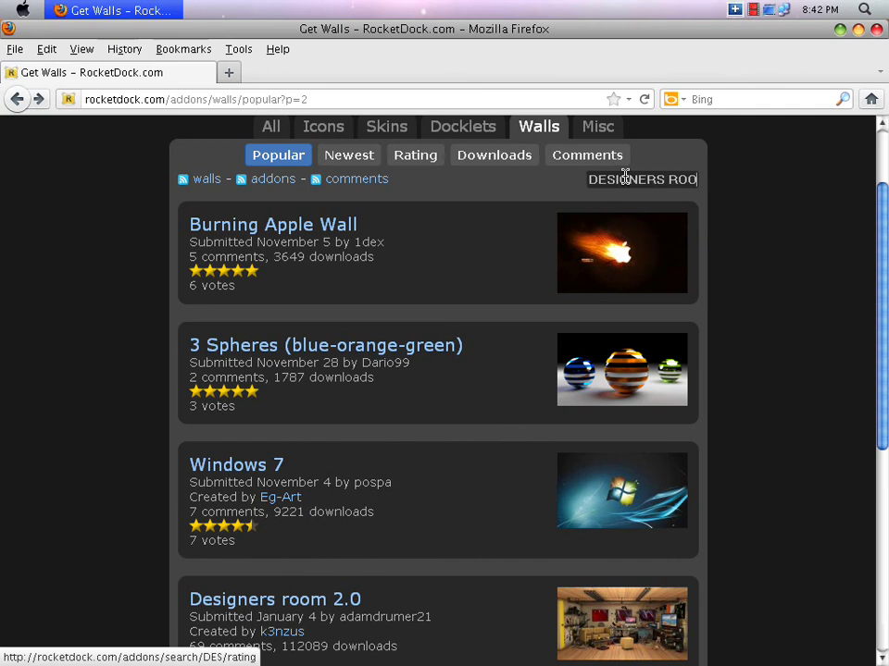
type("M 20")
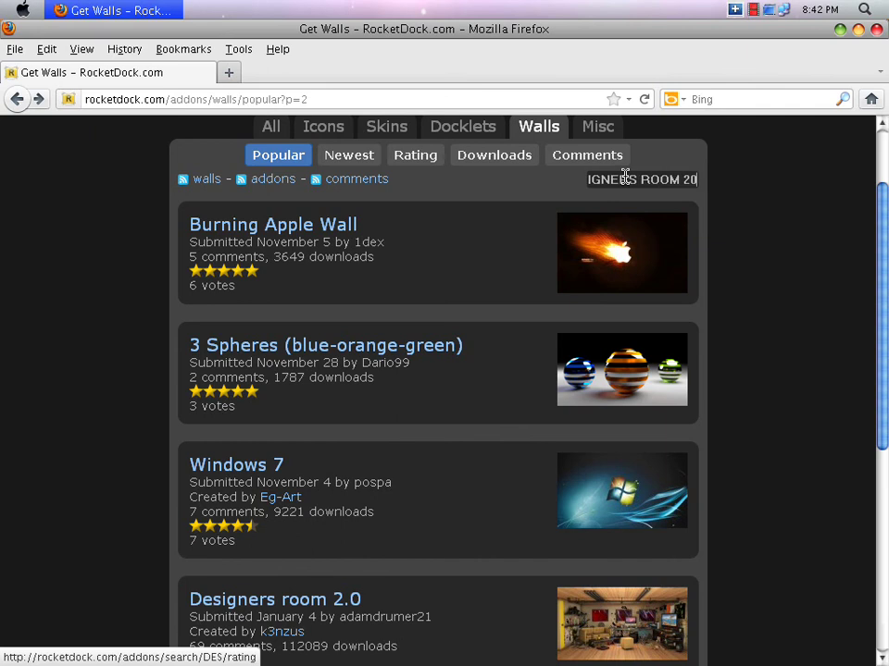
type(".0")
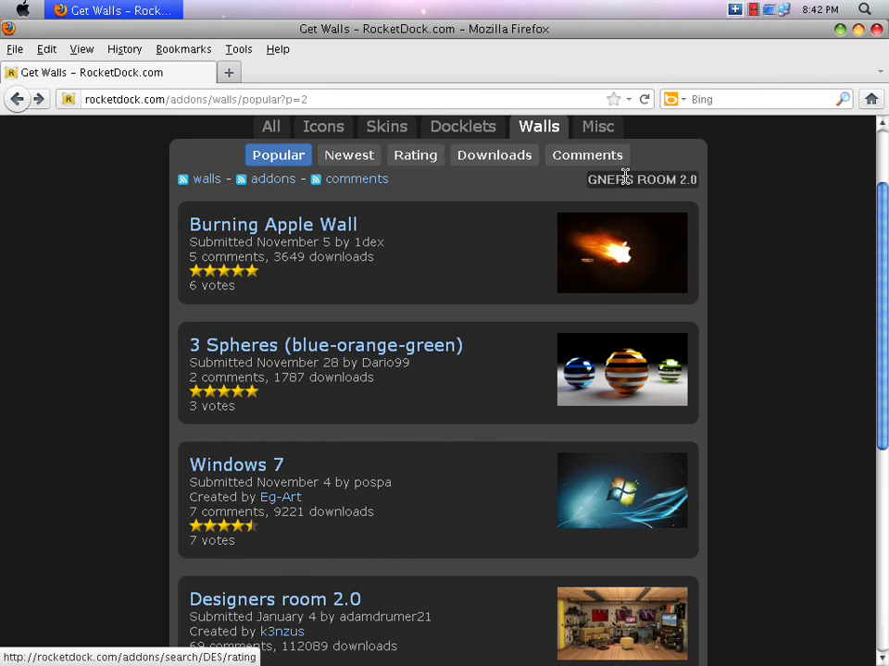
key("Return")
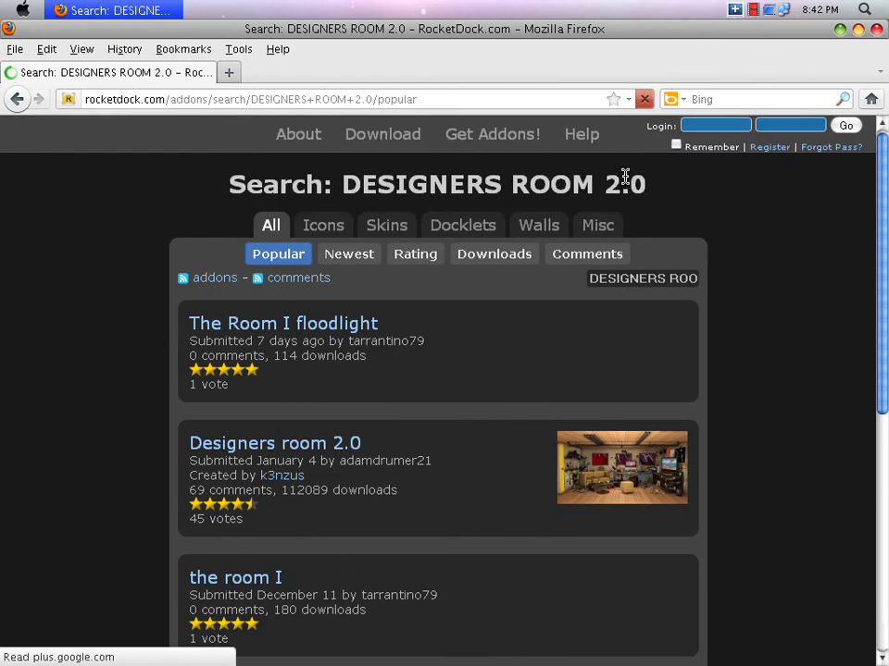
scroll(407, 352, "down", 4)
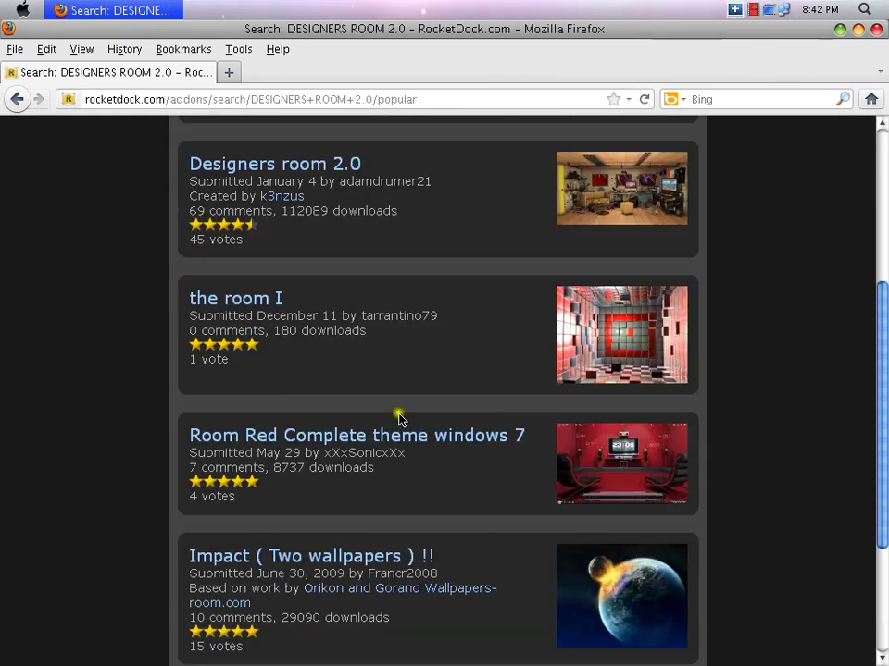
scroll(291, 301, "up", 2)
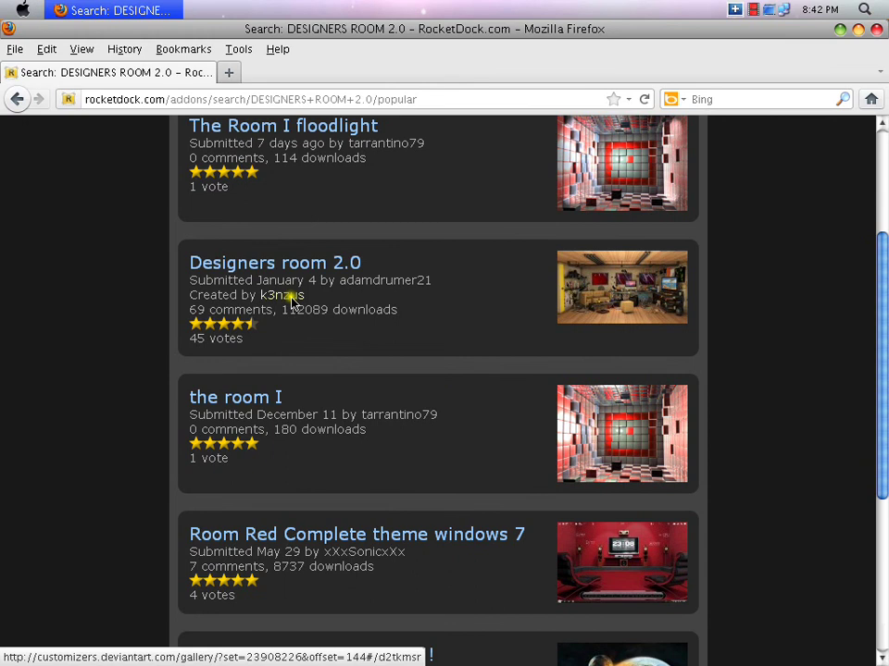
Look through the DESIGNERS ROOM 2.0 search results and open the Designers room 2.0 wallpaper's page.
scroll(350, 319, "up", 2)
scroll(350, 319, "down", 3)
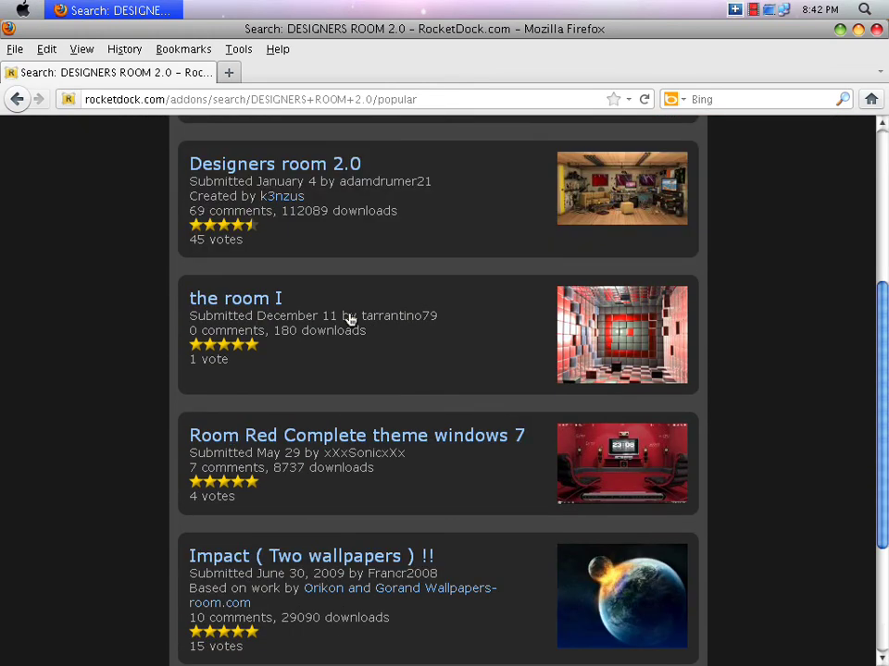
scroll(149, 581, "down", 4)
scroll(474, 304, "up", 6)
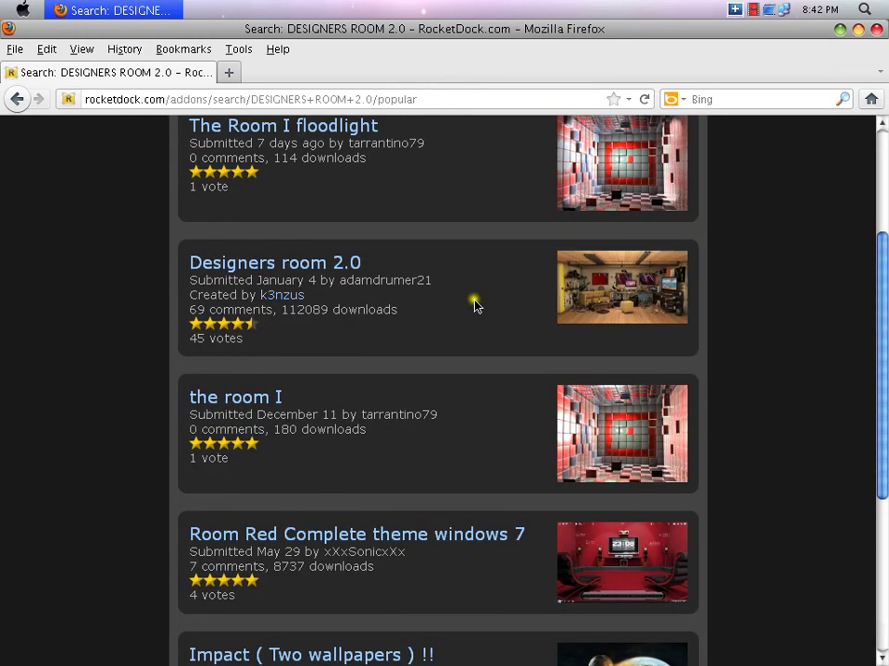
scroll(454, 370, "up", 4)
scroll(436, 431, "down", 10)
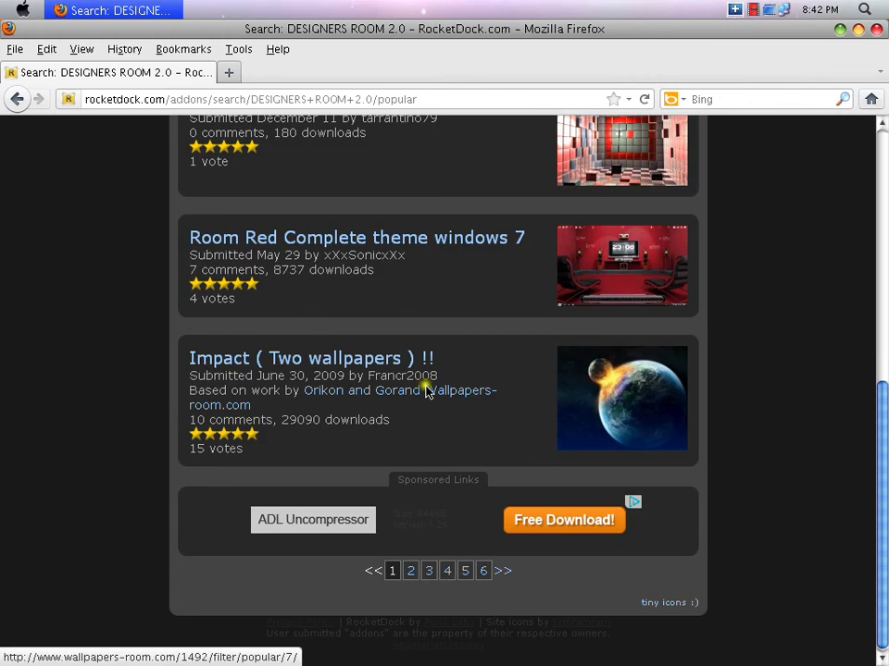
scroll(529, 450, "up", 6)
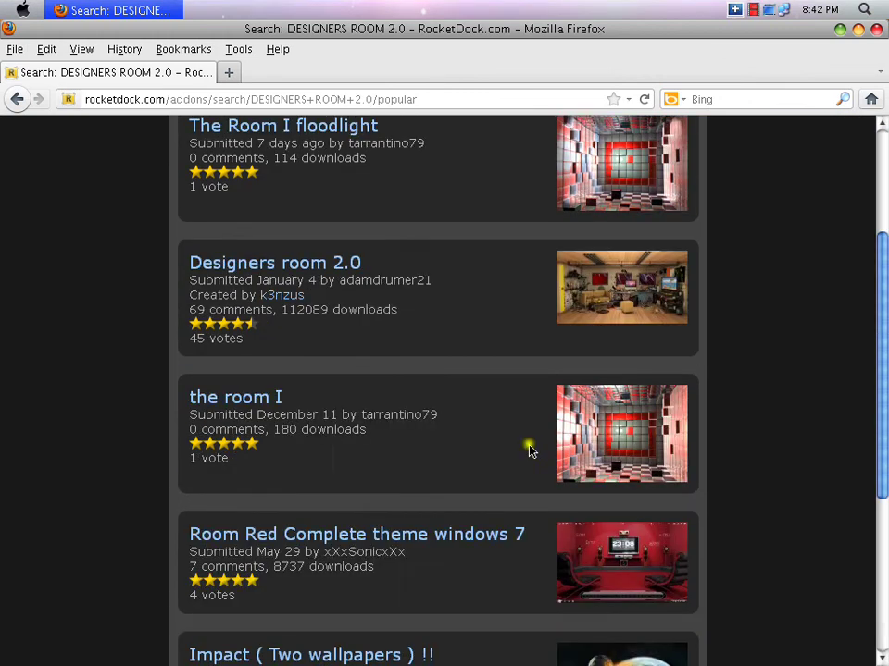
scroll(530, 450, "up", 4)
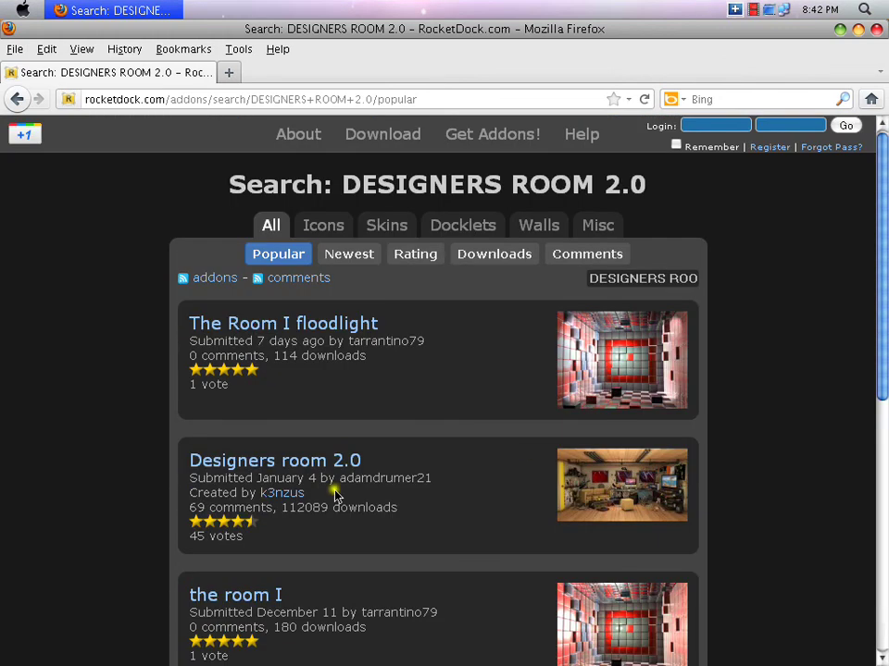
scroll(425, 302, "down", 6)
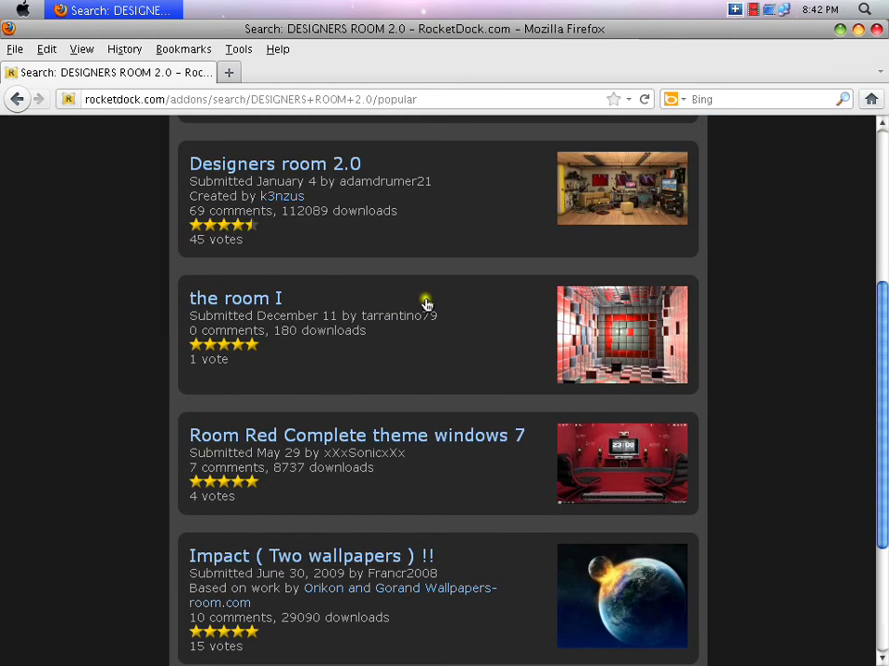
scroll(508, 527, "down", 4)
scroll(507, 533, "up", 2)
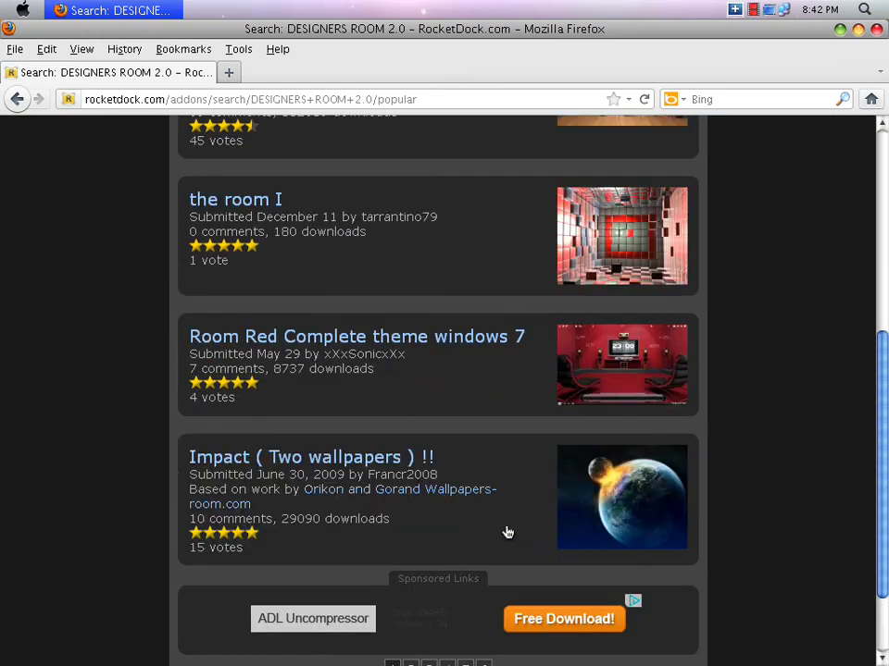
scroll(507, 532, "up", 8)
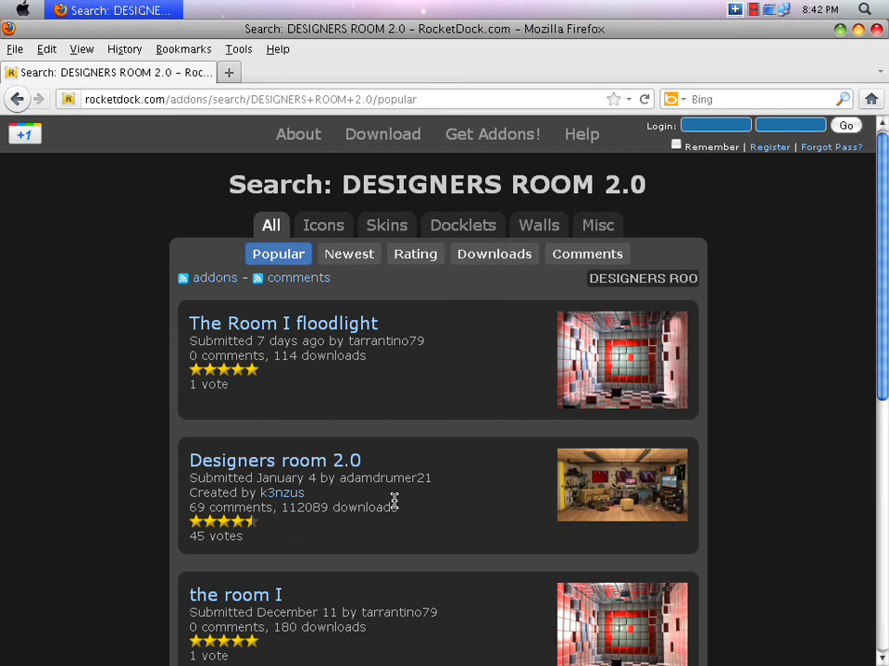
left_click(626, 493)
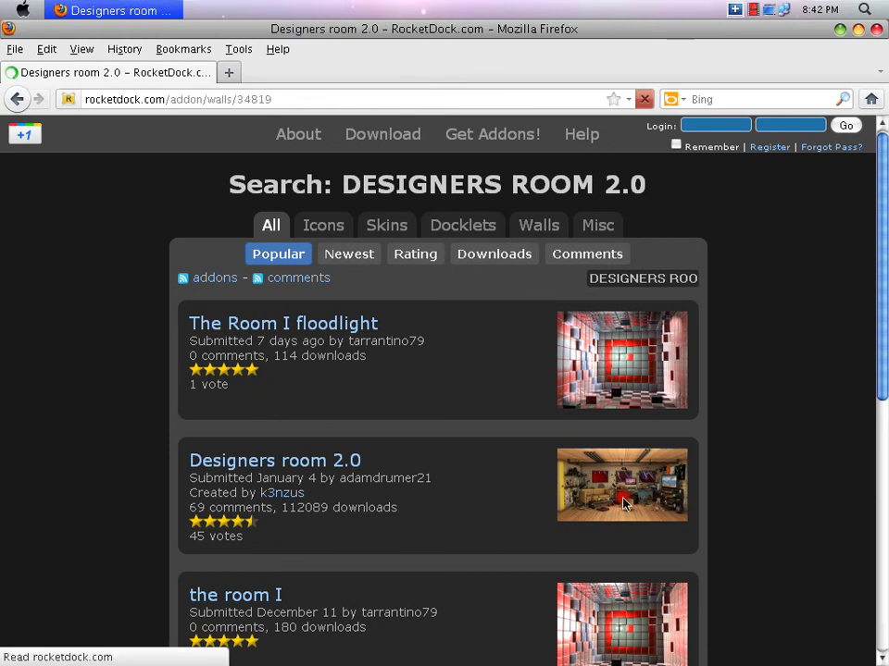
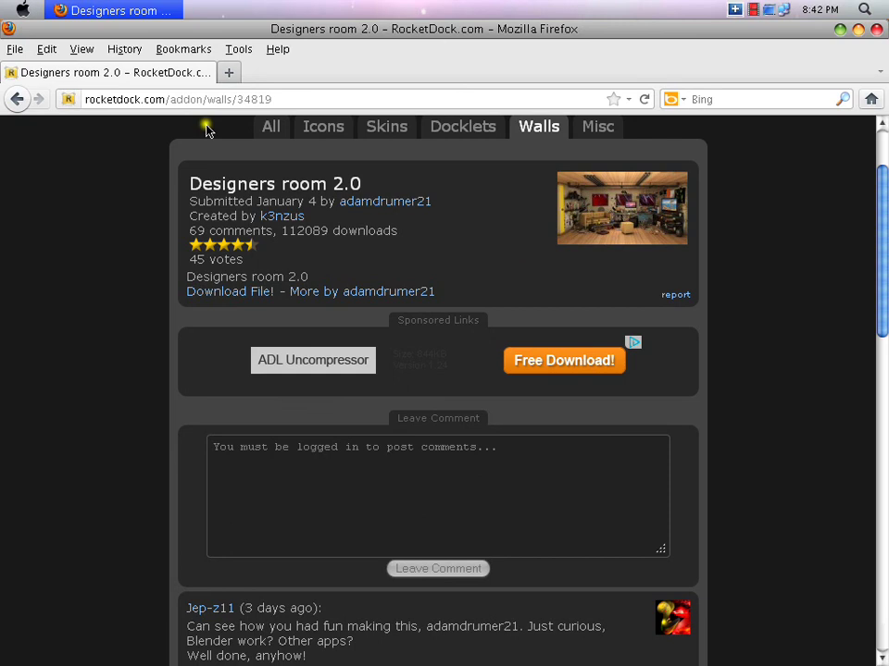
Find Designer-s-Room-2.0---Wallpaper-Pack.zip in the browser's download list, open its containing folder, and close the list.
left_click(239, 49)
left_click(263, 72)
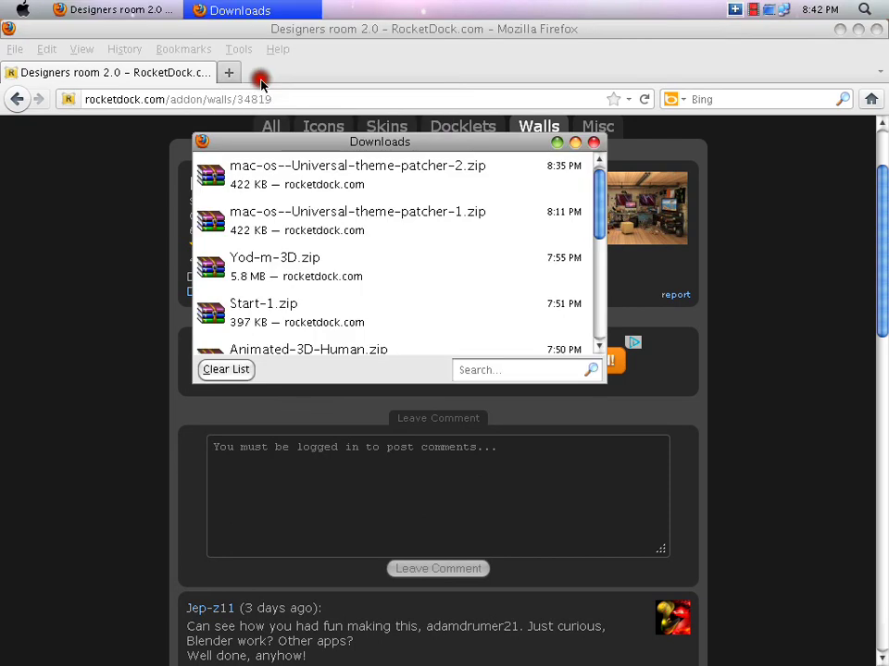
scroll(315, 225, "down", 3)
left_click(302, 275)
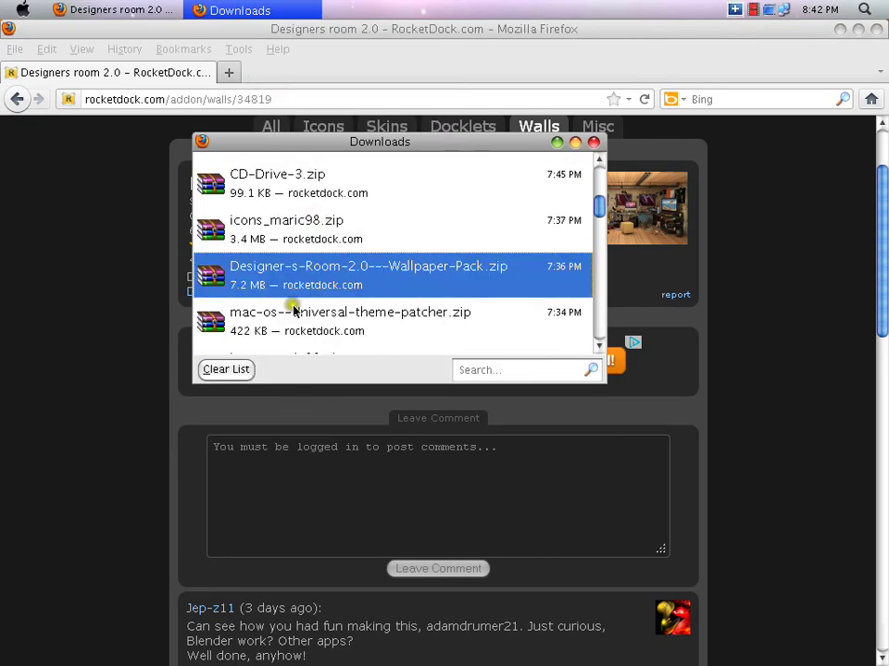
right_click(295, 283)
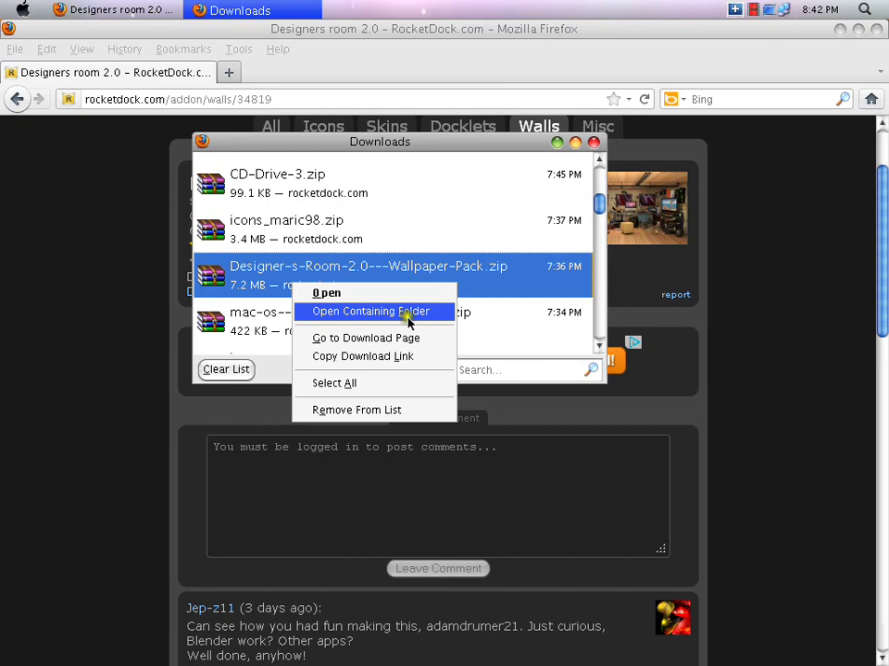
left_click(407, 315)
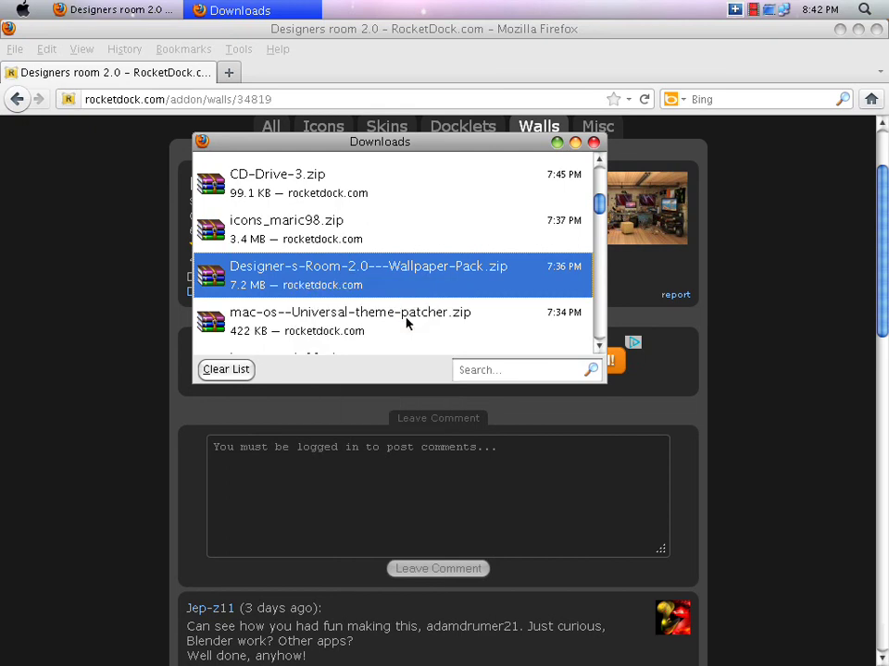
left_click(575, 141)
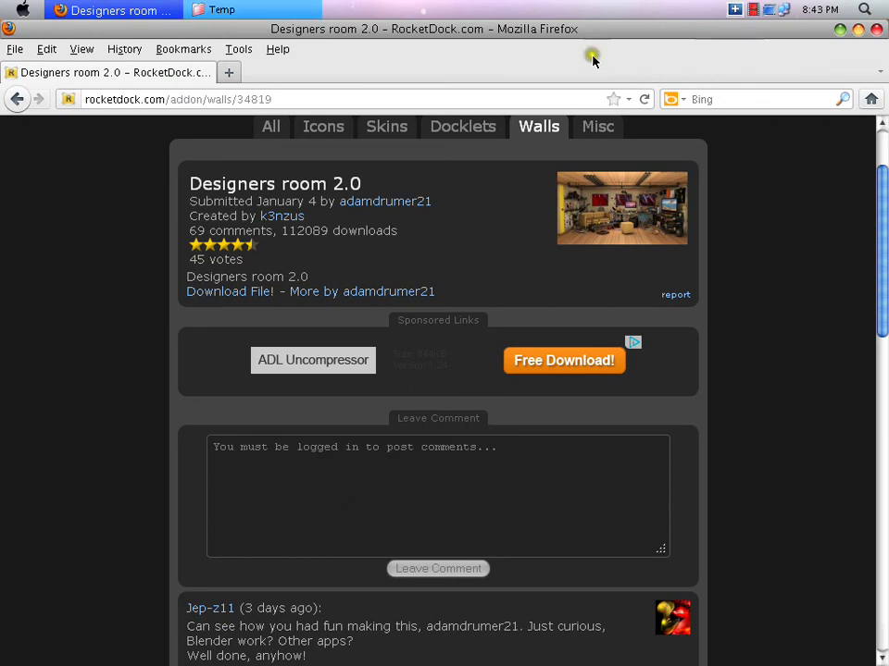
Open the Designer's Room 2.0 wallpaper pack archive from the Temp folder and list the images in its subfolder.
left_click(238, 7)
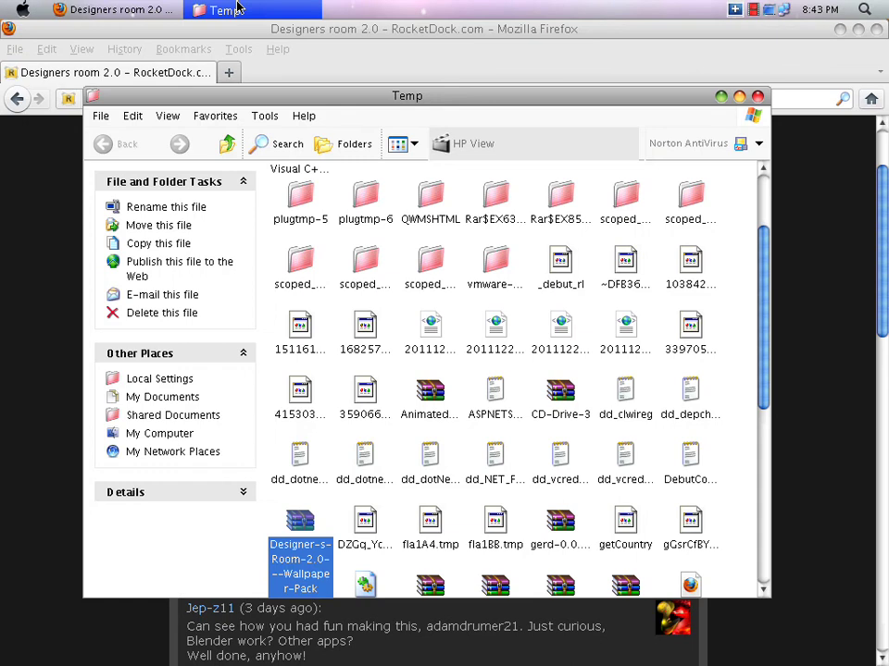
left_click(303, 521)
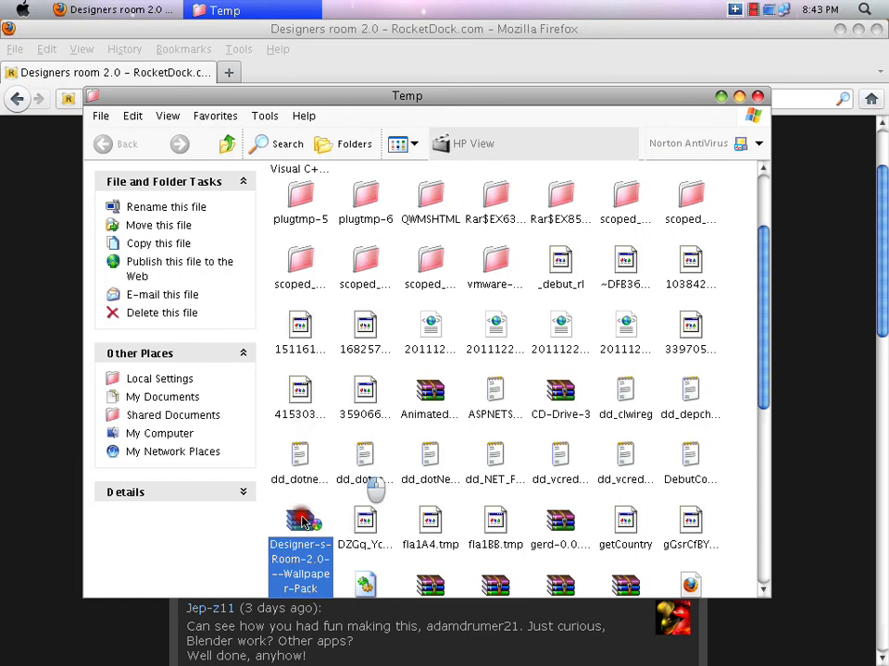
left_click(757, 96)
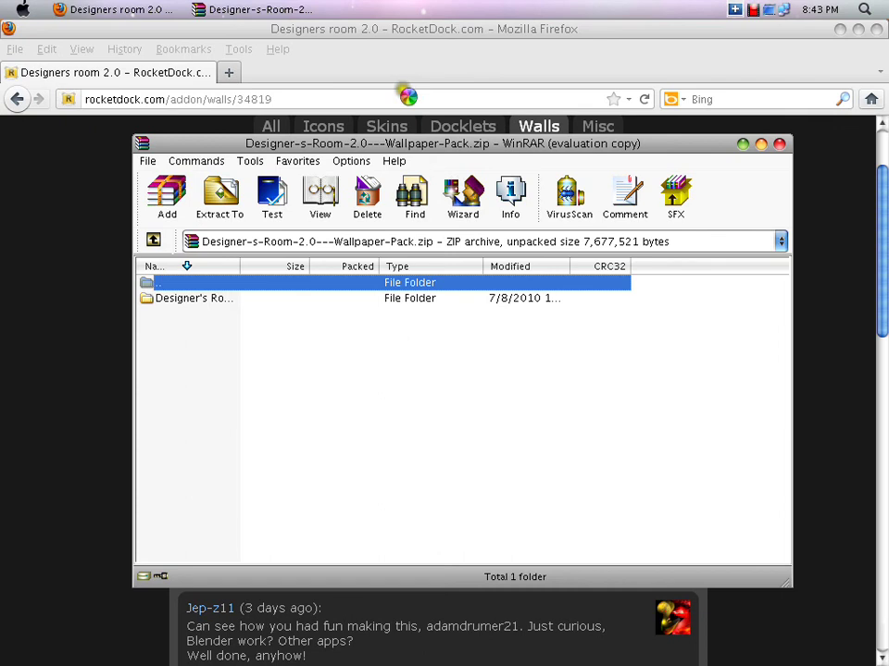
left_click(211, 285)
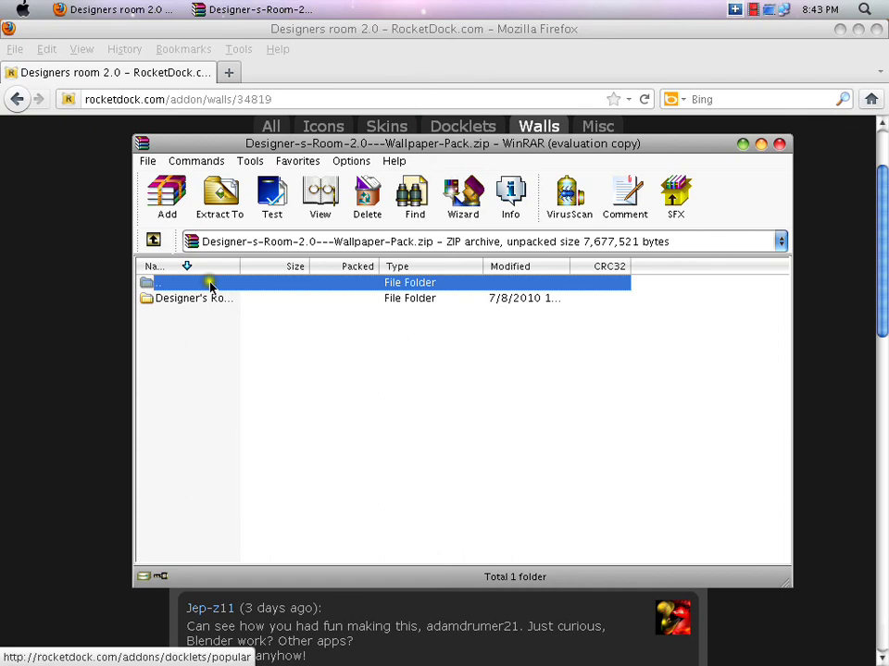
left_click_drag(463, 141, 441, 102)
double_click(130, 264)
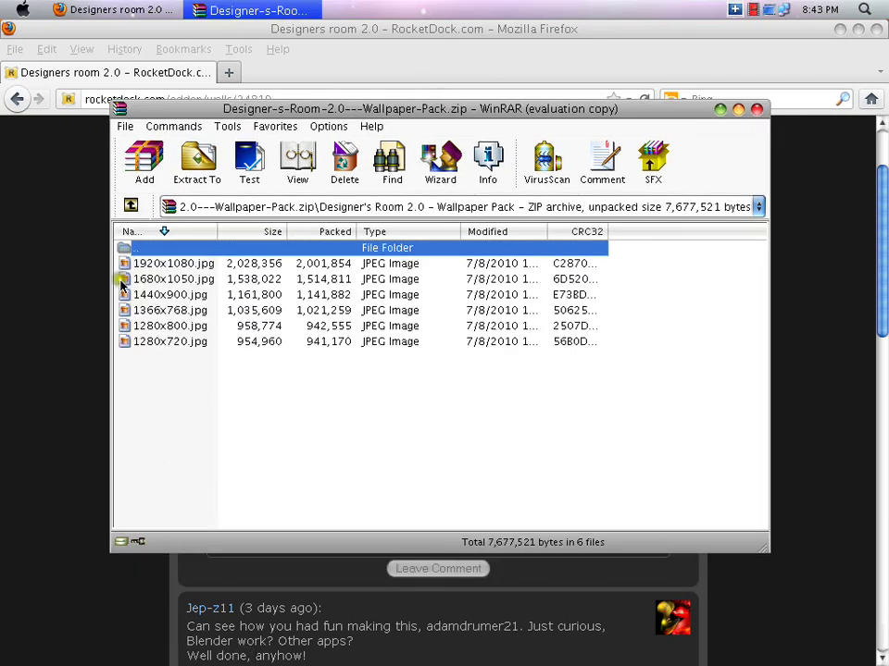
left_click_drag(130, 274, 169, 264)
Preview 1280x720.jpg from the wallpaper pack archive and close the preview.
double_click(187, 346)
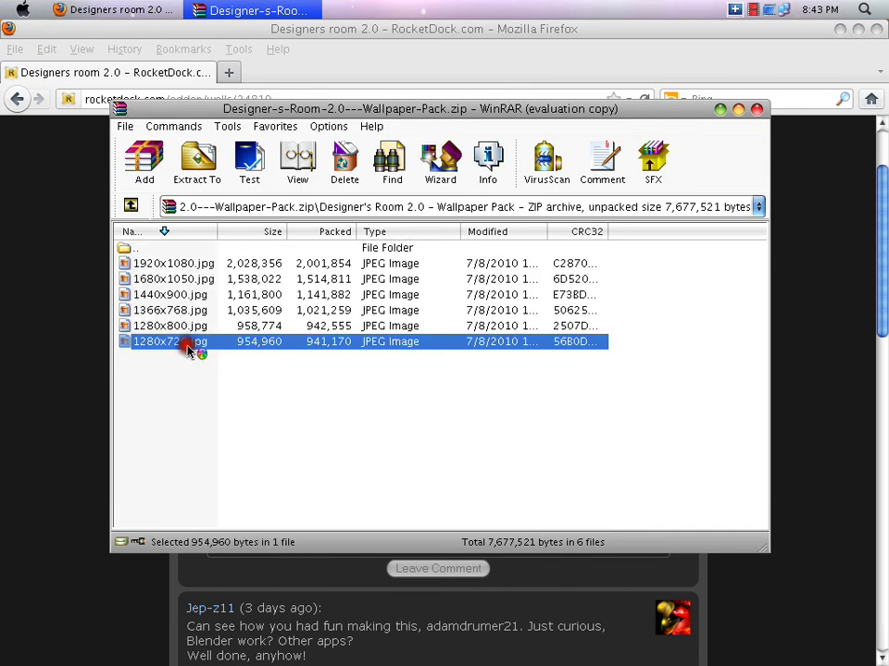
double_click(187, 348)
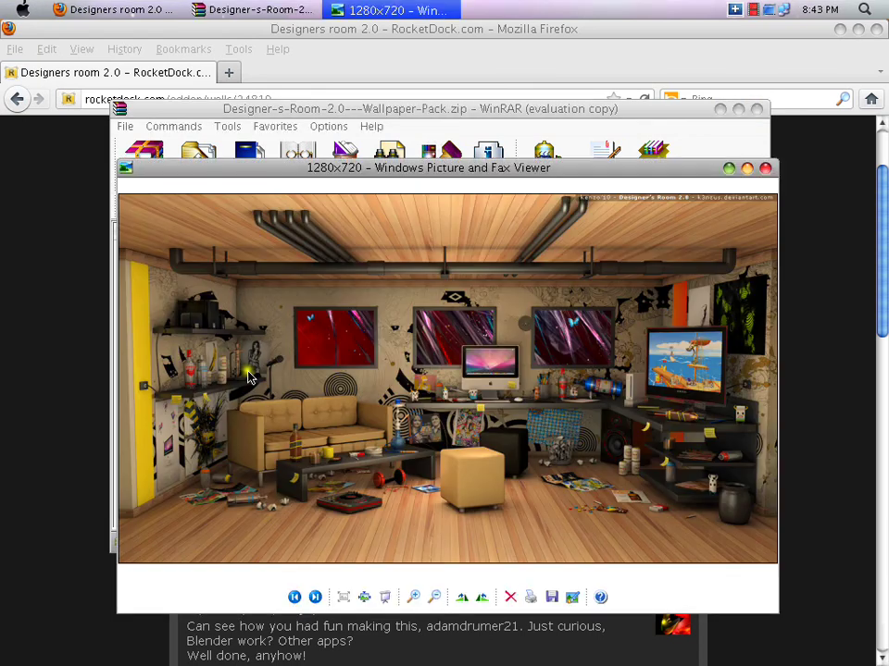
left_click_drag(293, 170, 287, 178)
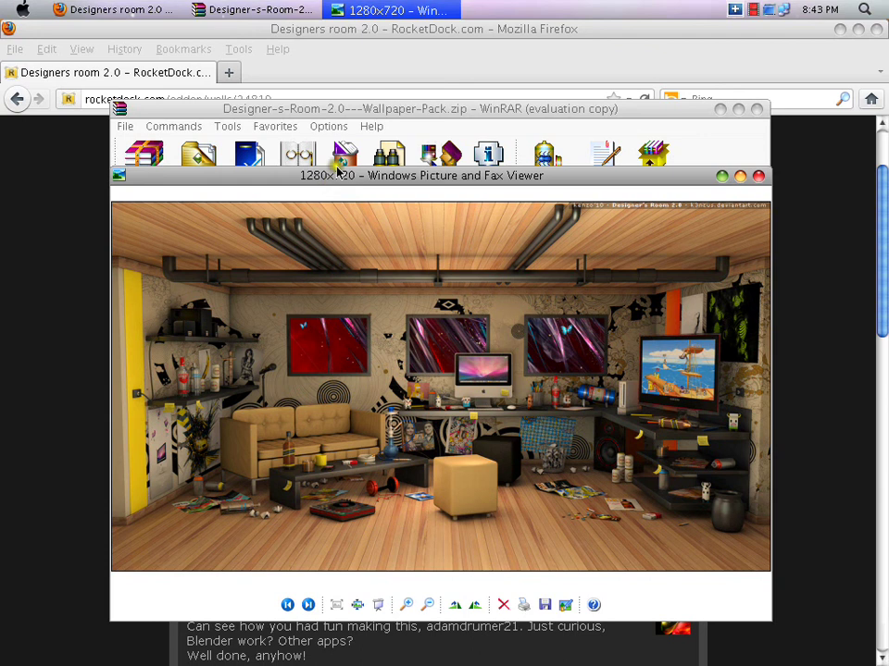
left_click_drag(561, 176, 551, 111)
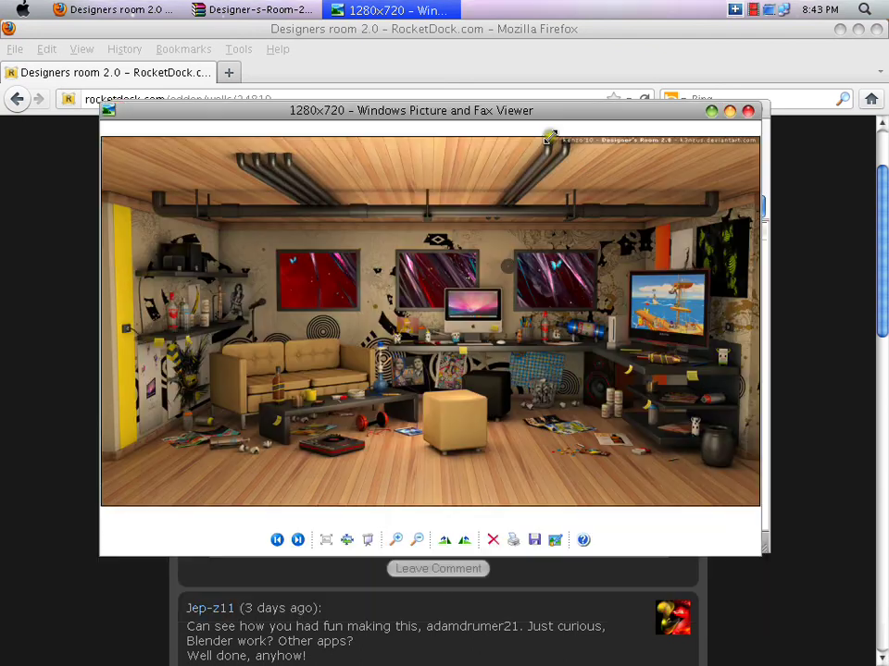
left_click(748, 110)
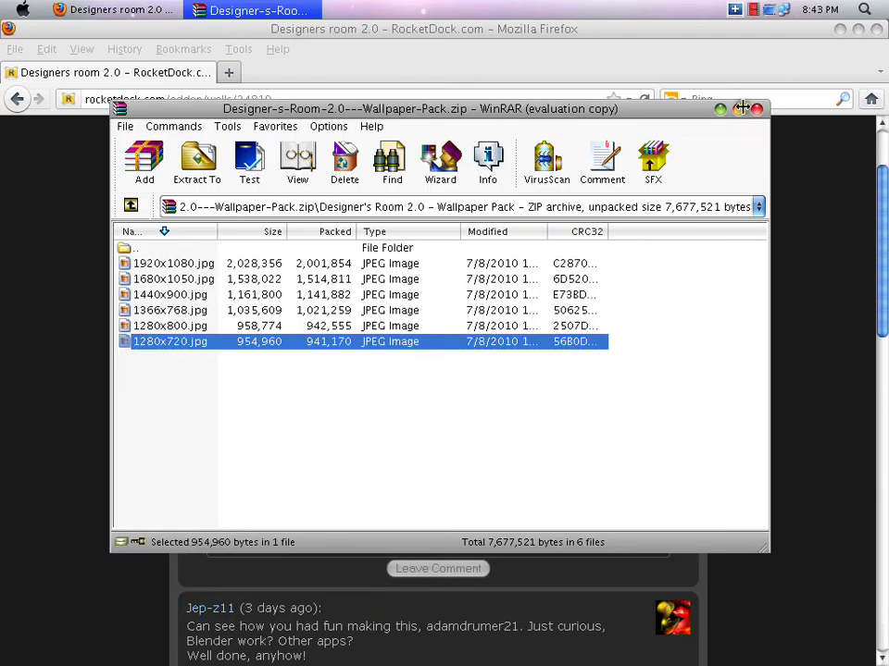
Preview 1920x1080.jpg from the archive and check which actions are available for the image.
double_click(186, 265)
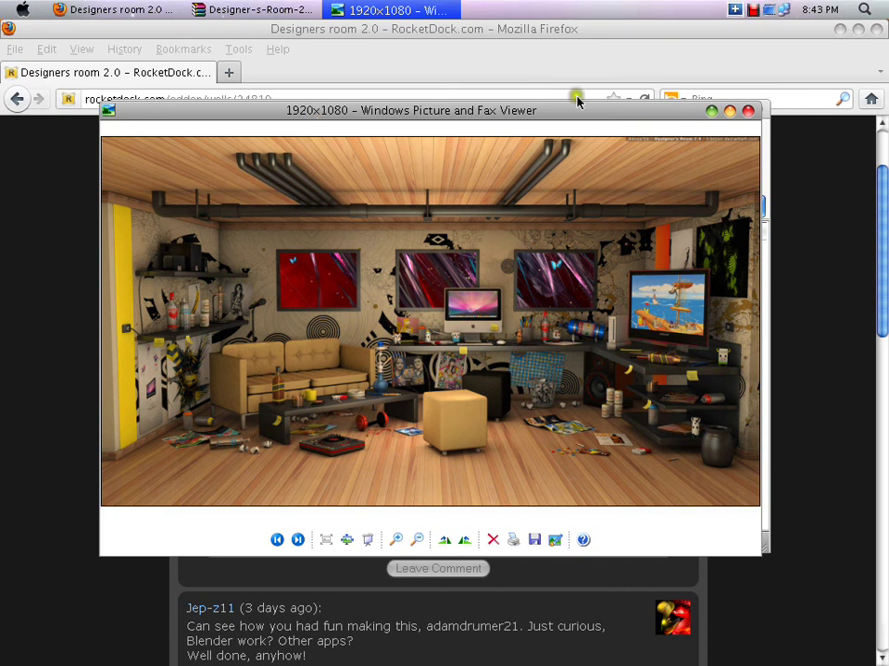
left_click_drag(577, 105, 583, 94)
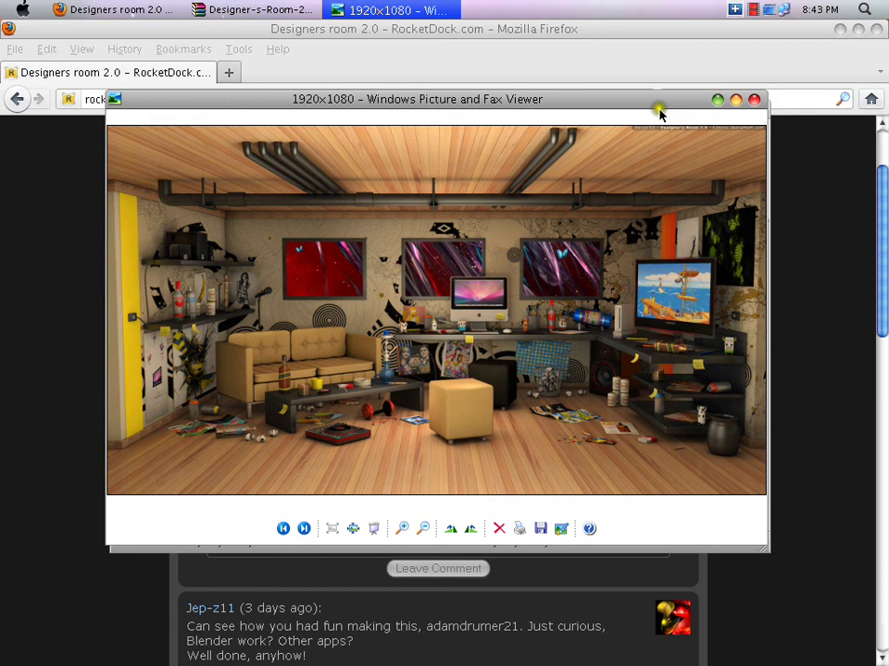
left_click_drag(659, 108, 647, 138)
right_click(490, 242)
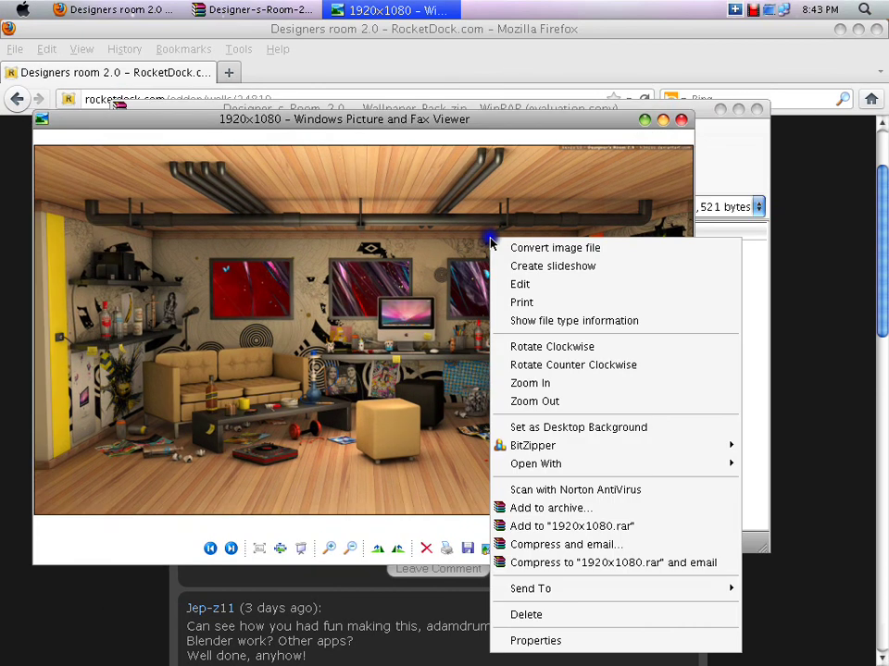
left_click(492, 242)
right_click(268, 315)
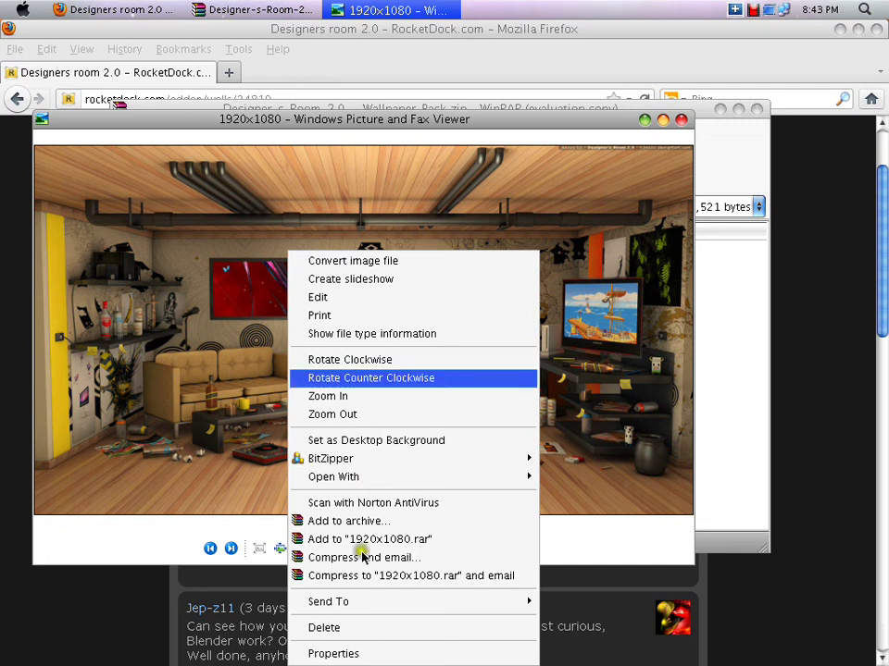
left_click(270, 400)
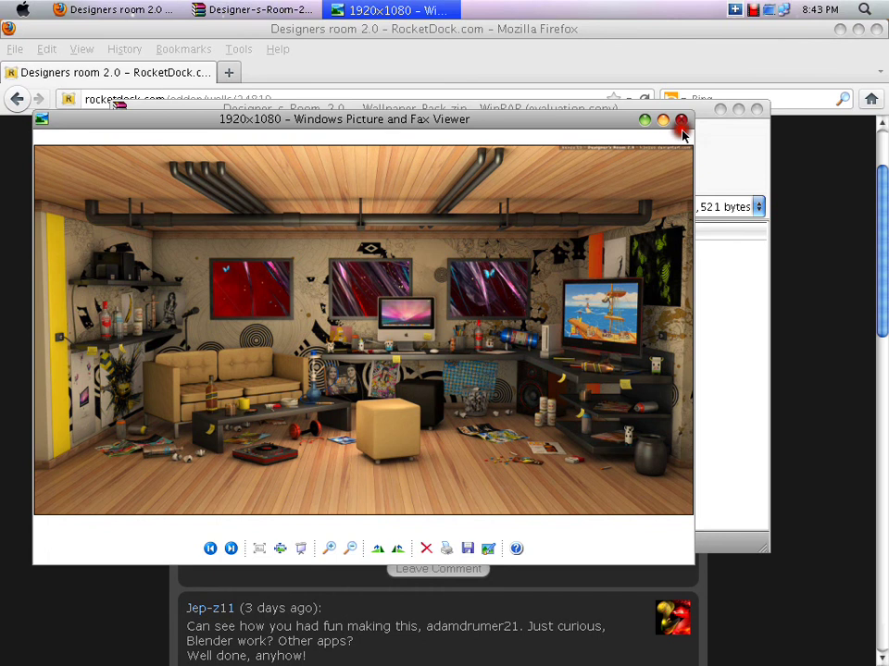
Send the previewed 1920x1080 wallpaper image to the desktop as a shortcut.
key("shift+F10")
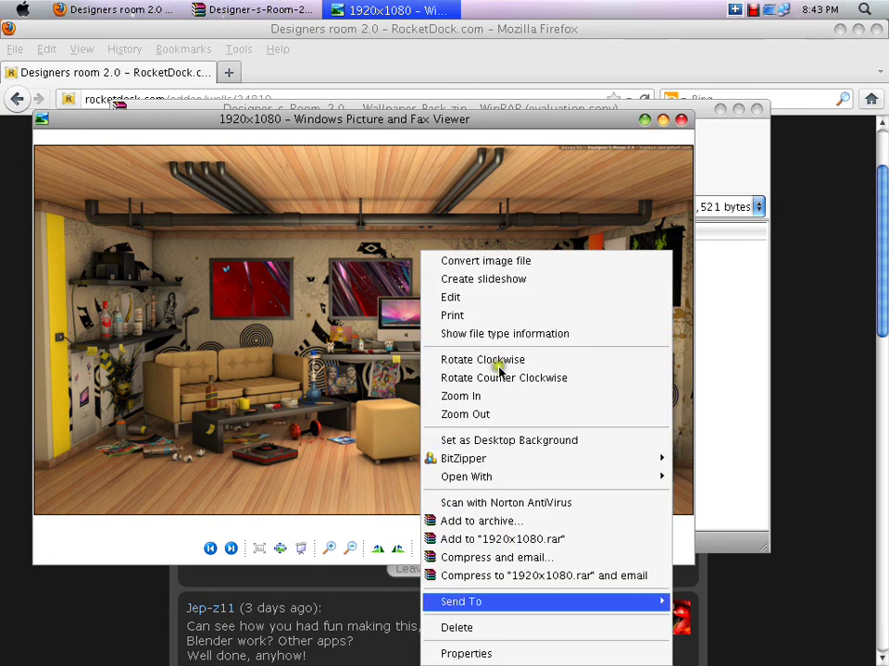
left_click(475, 609)
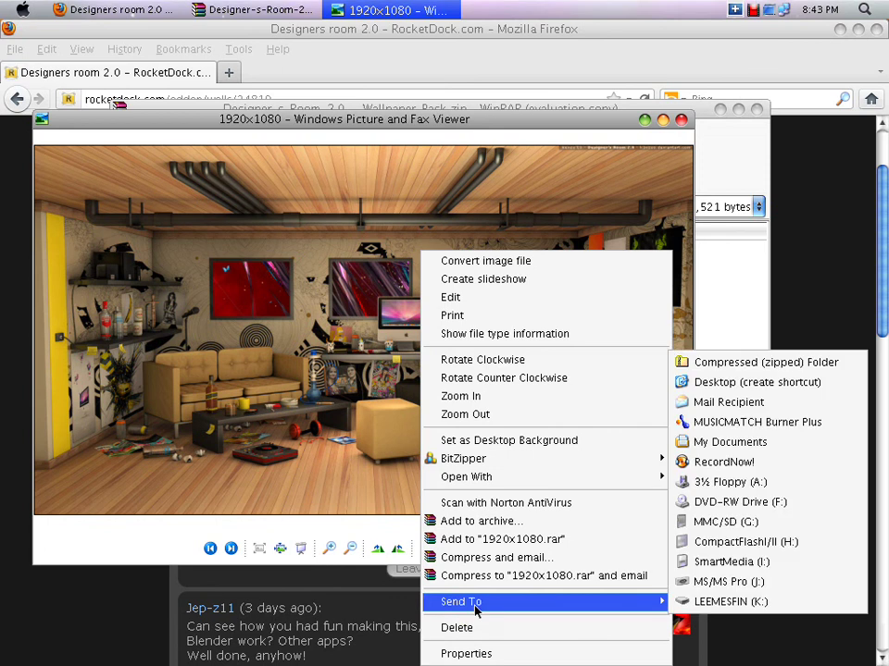
left_click(576, 613)
left_click(666, 607)
left_click(775, 392)
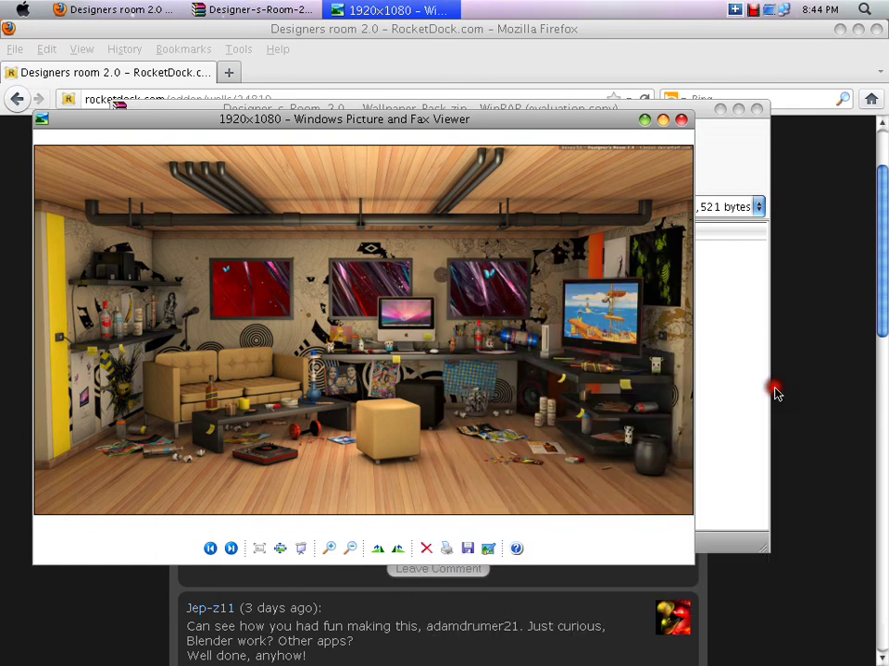
Hide and restore the 1920x1080 image preview, and close it to return to the archive.
left_click(428, 13)
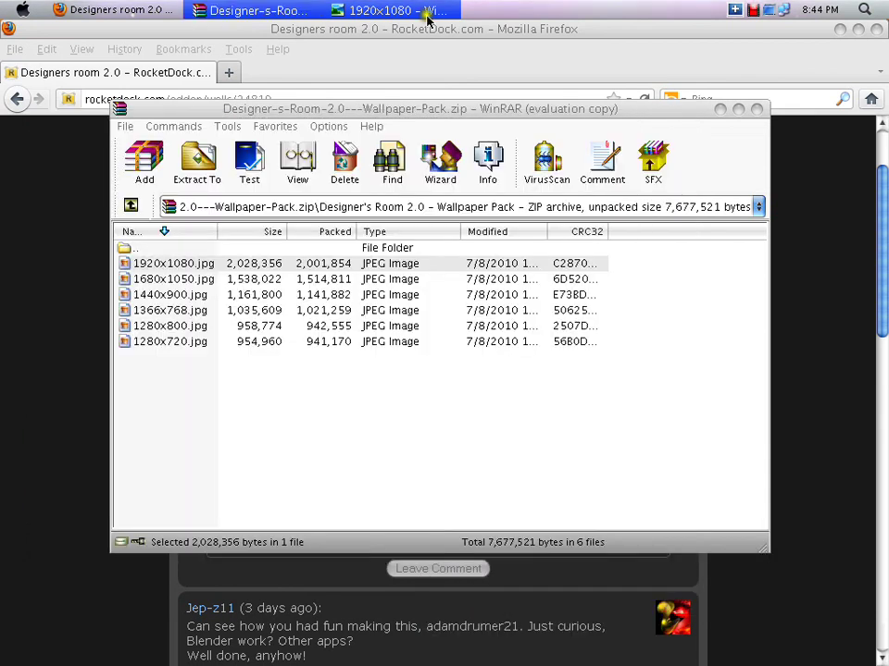
left_click(428, 13)
left_click(746, 147)
left_click(663, 120)
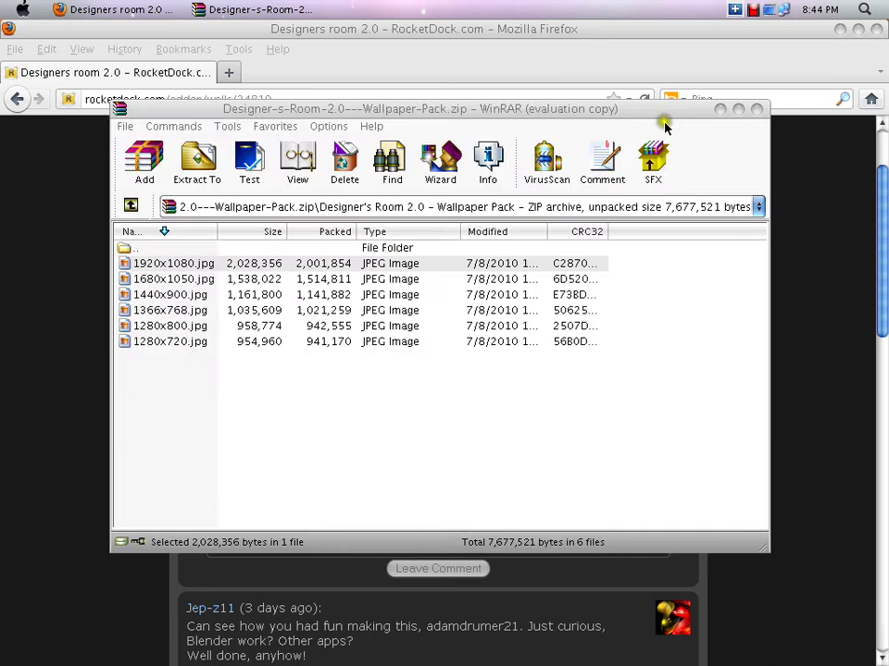
Close the wallpaper archive, move the browser out of the way, and show the desktop background settings.
left_click(754, 109)
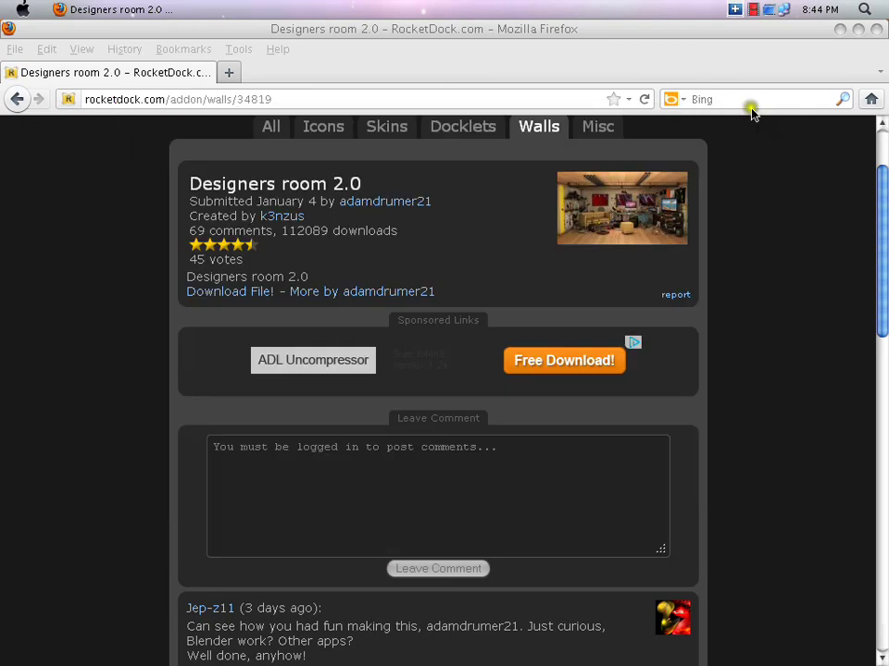
left_click(840, 29)
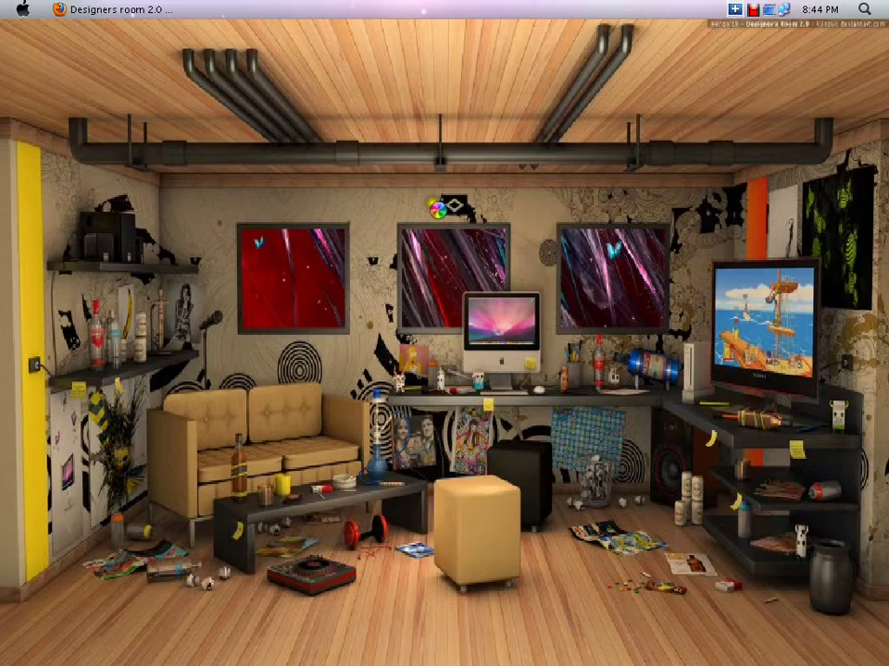
right_click(411, 275)
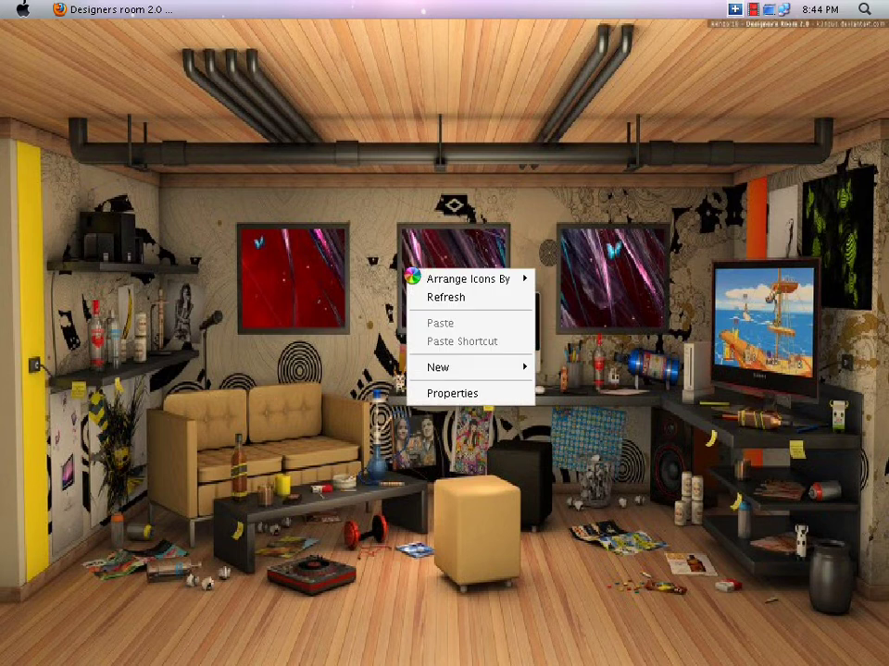
left_click(446, 392)
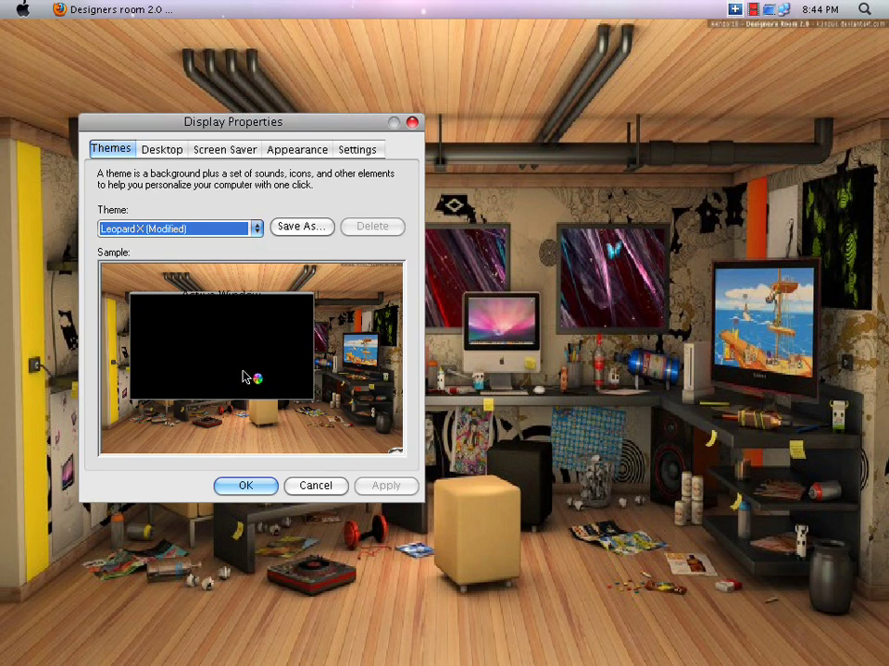
left_click(195, 151)
left_click(150, 152)
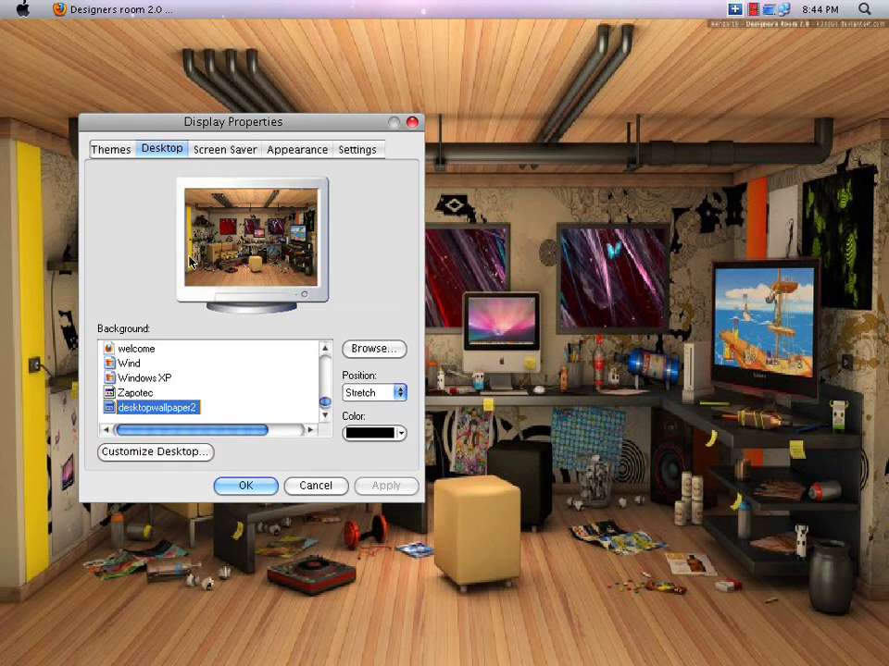
Try to load Shortcut to 1920x1080 from the desktop as the background image and cancel the missing-file search.
left_click(373, 348)
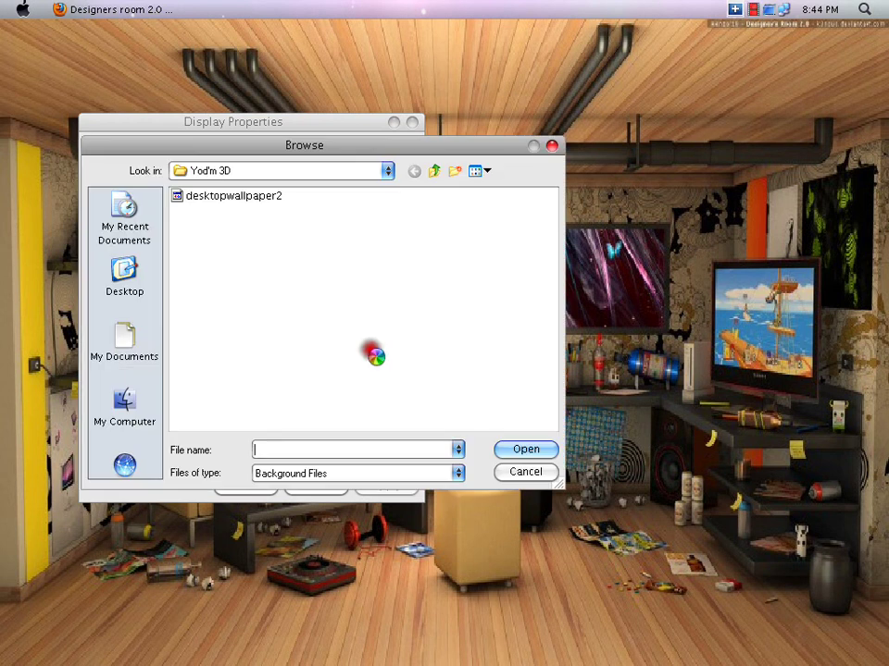
left_click(143, 293)
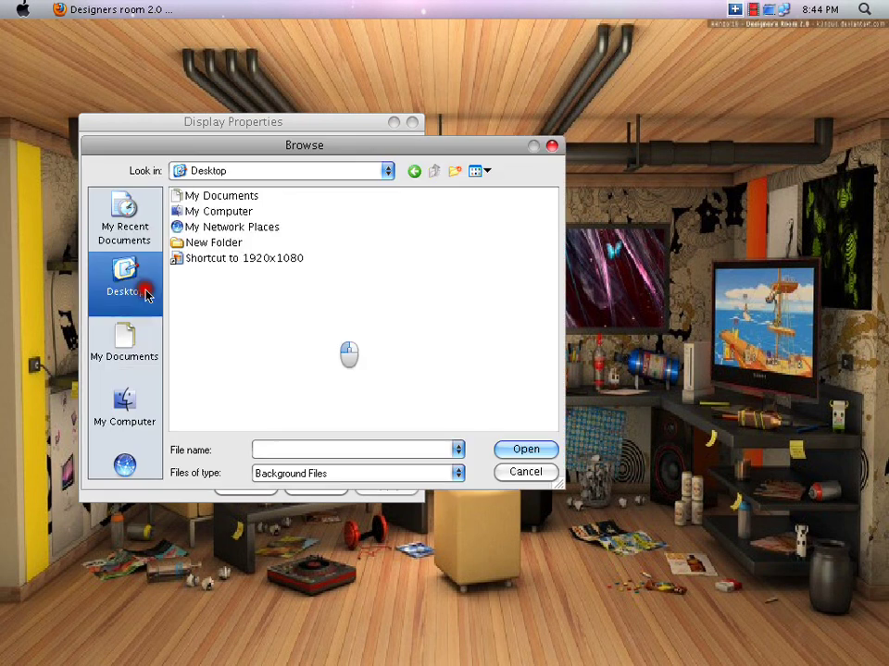
left_click(259, 259)
left_click(507, 452)
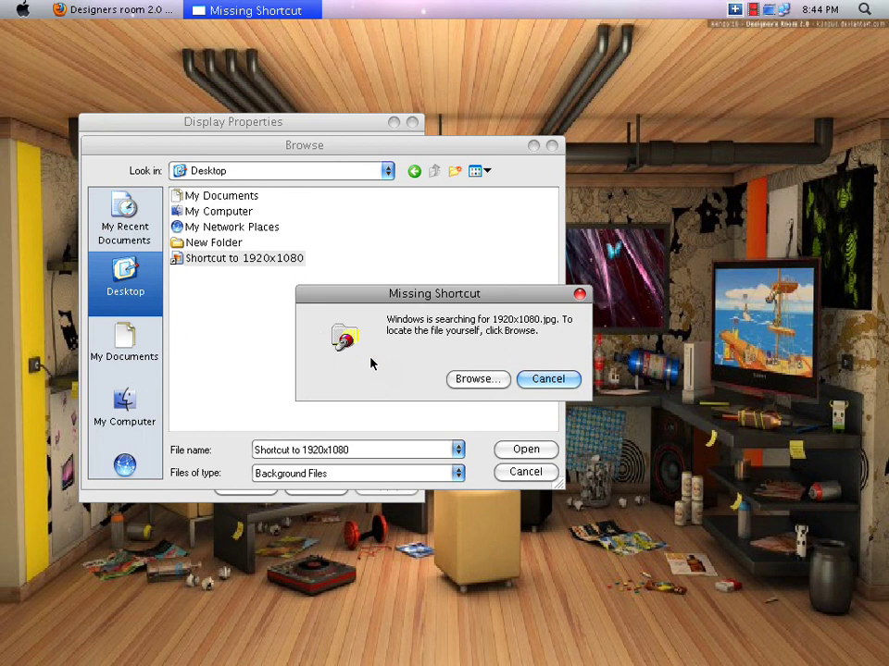
left_click(548, 379)
left_click(414, 404)
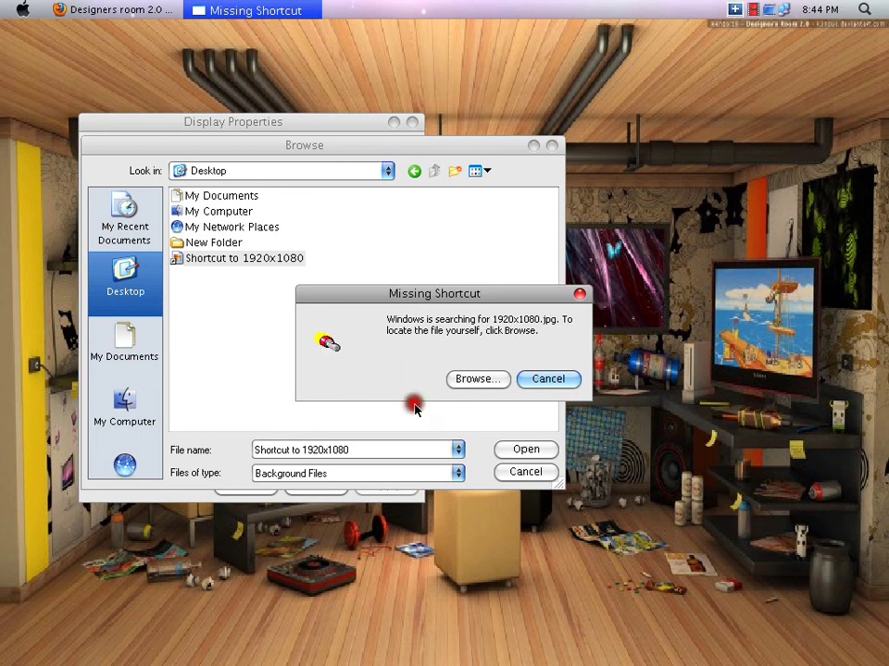
left_click(548, 379)
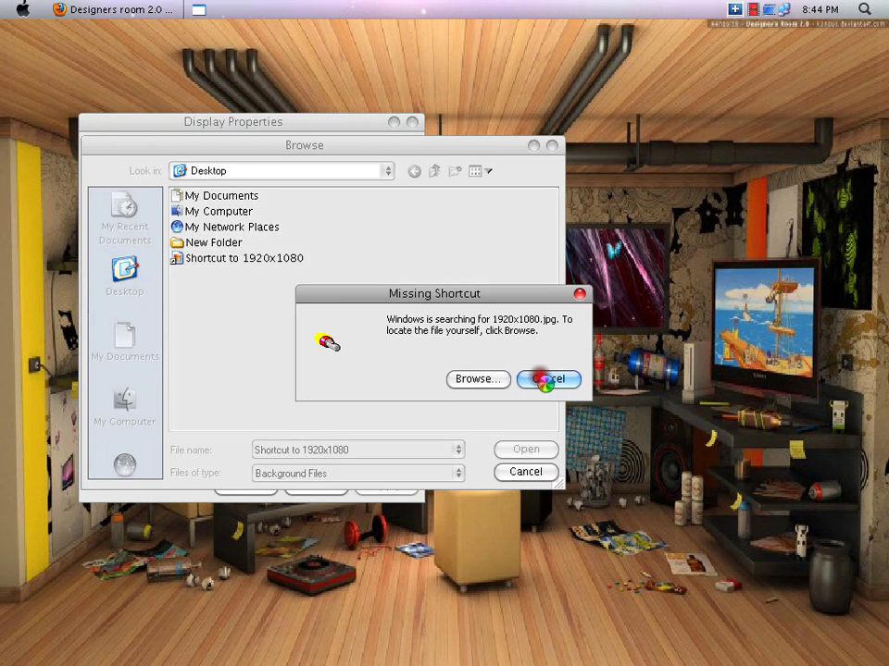
Look through My Documents and its download folders for the shortcut's missing 1920x1080.jpg, and abandon the file selection.
left_click(493, 379)
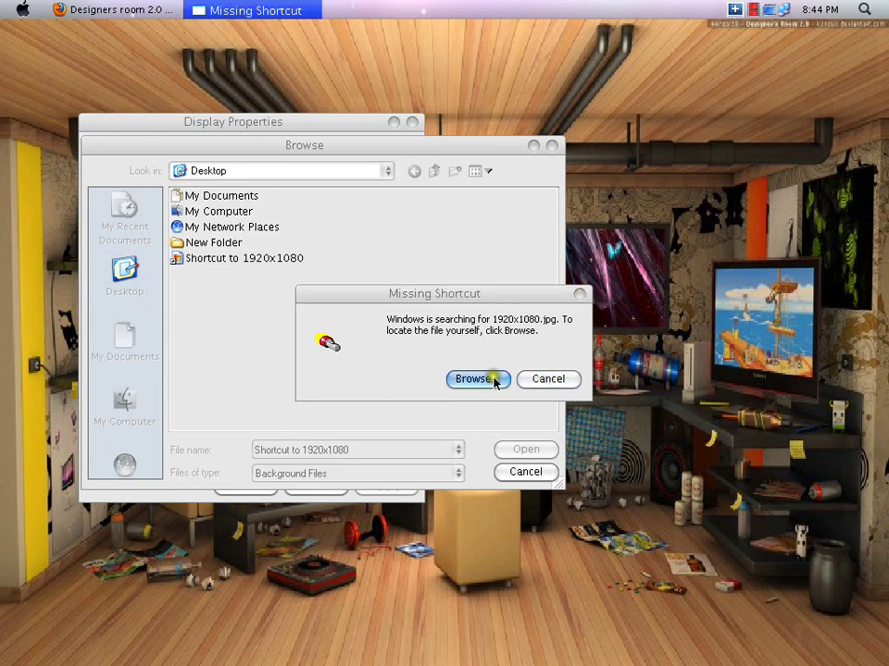
left_click(454, 378)
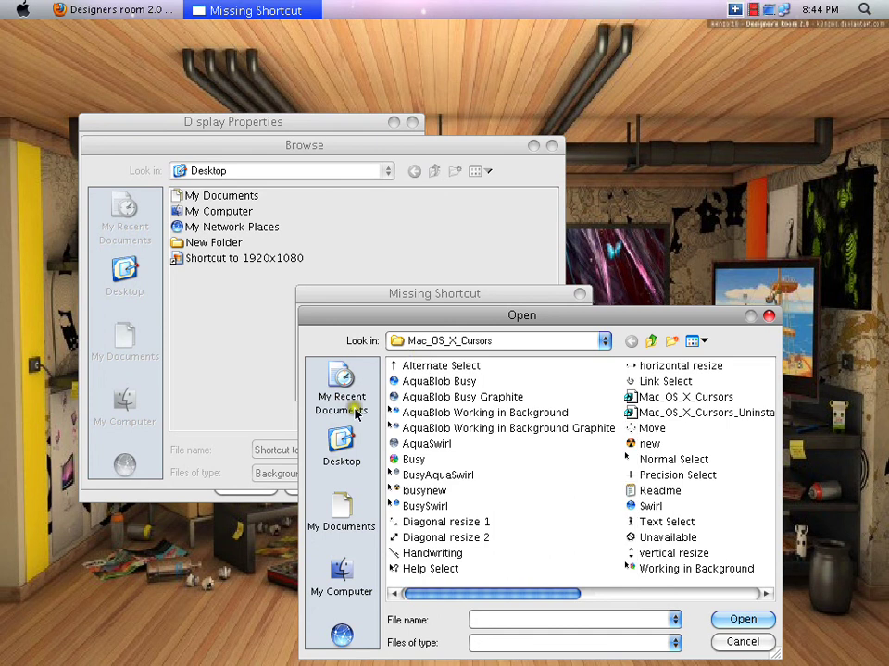
left_click(339, 503)
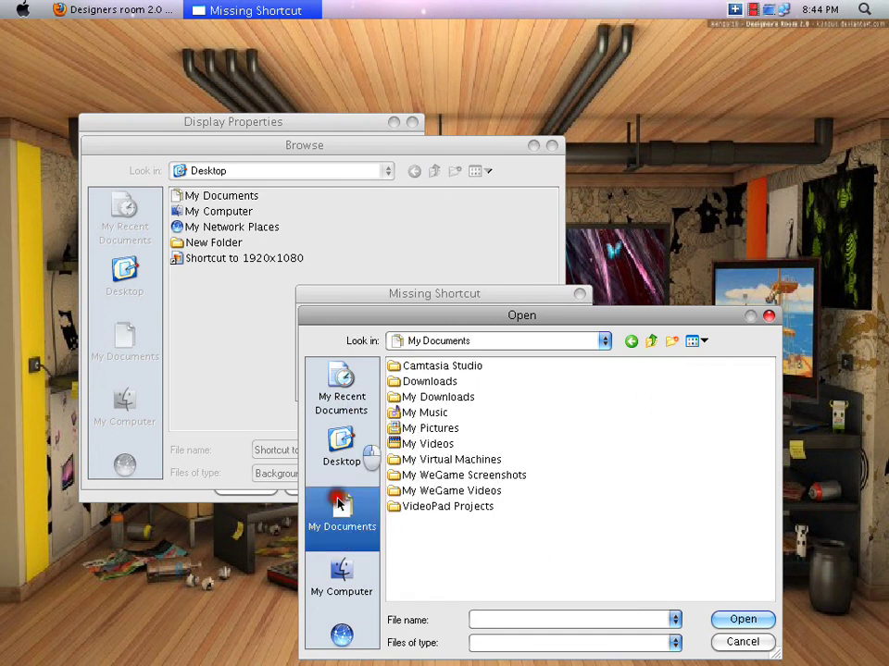
double_click(439, 398)
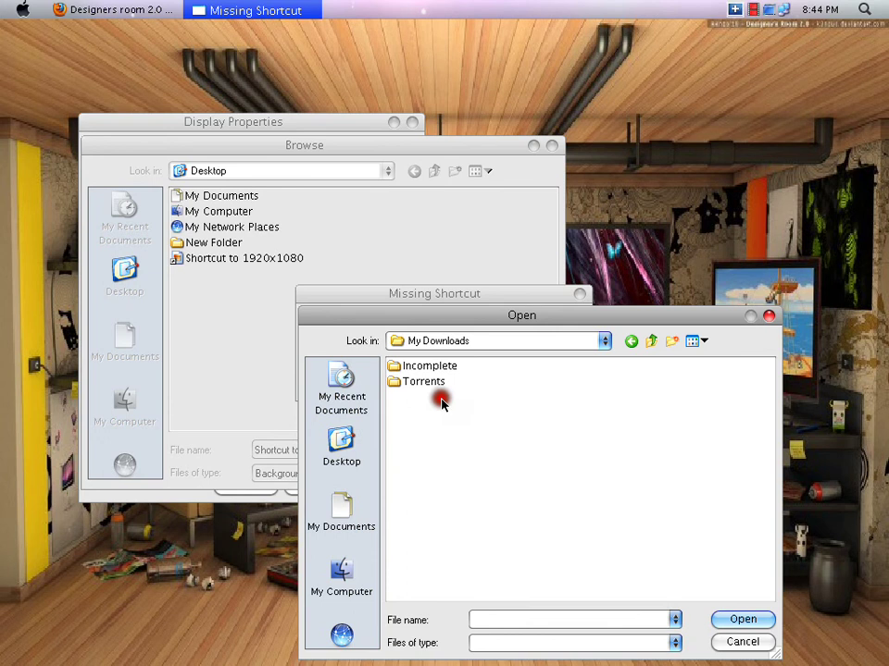
left_click(428, 384)
double_click(430, 383)
left_click(631, 342)
double_click(452, 365)
left_click(632, 344)
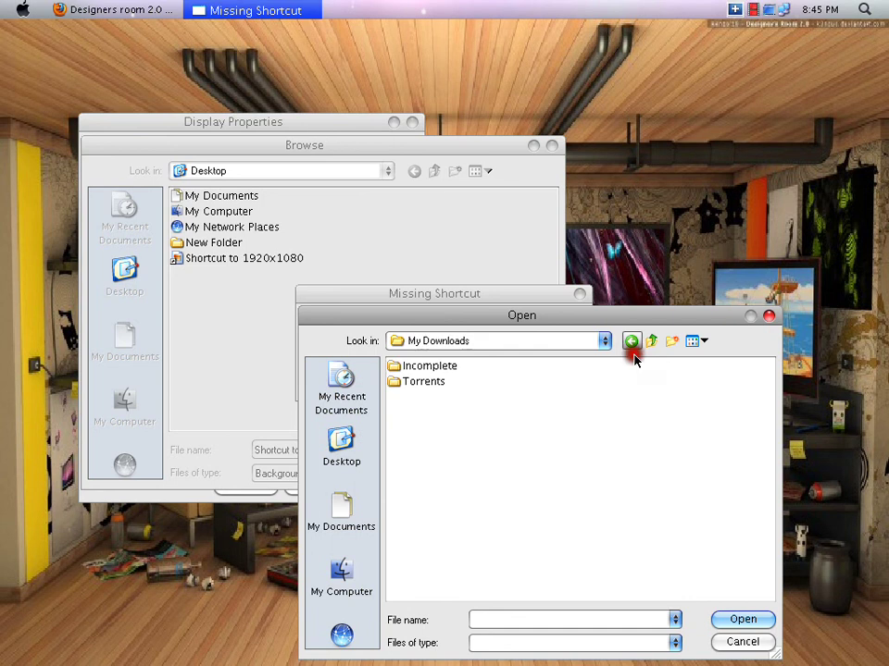
left_click(629, 344)
left_click(767, 316)
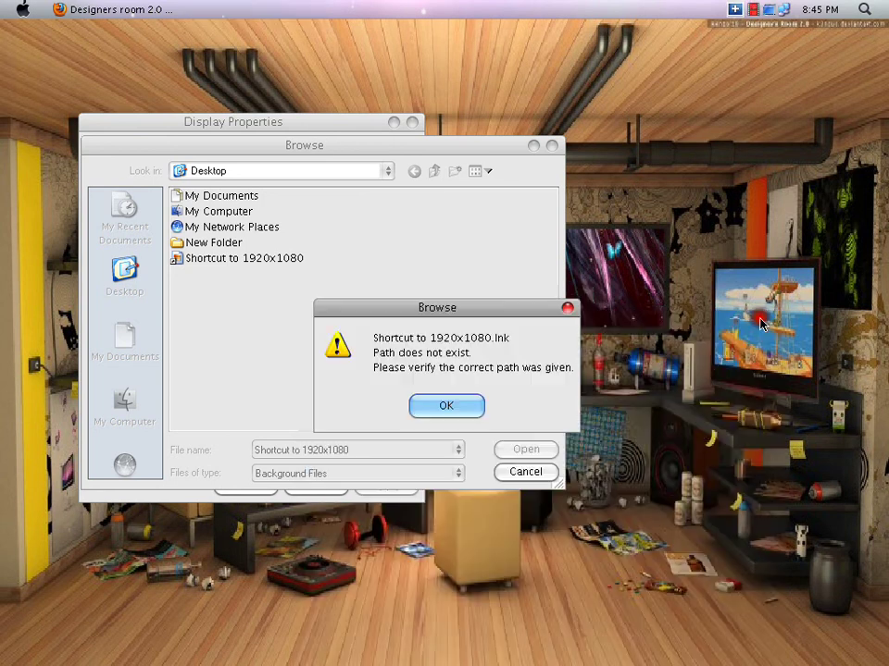
Dismiss the invalid path alert and cancel out of both the background image selection and the display settings.
left_click(567, 307)
left_click(465, 398)
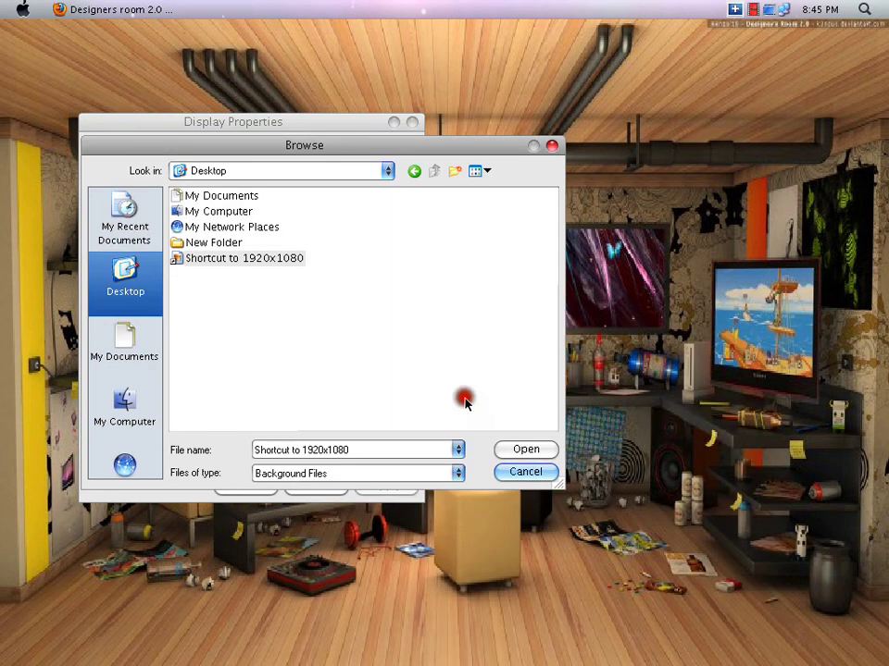
left_click(524, 474)
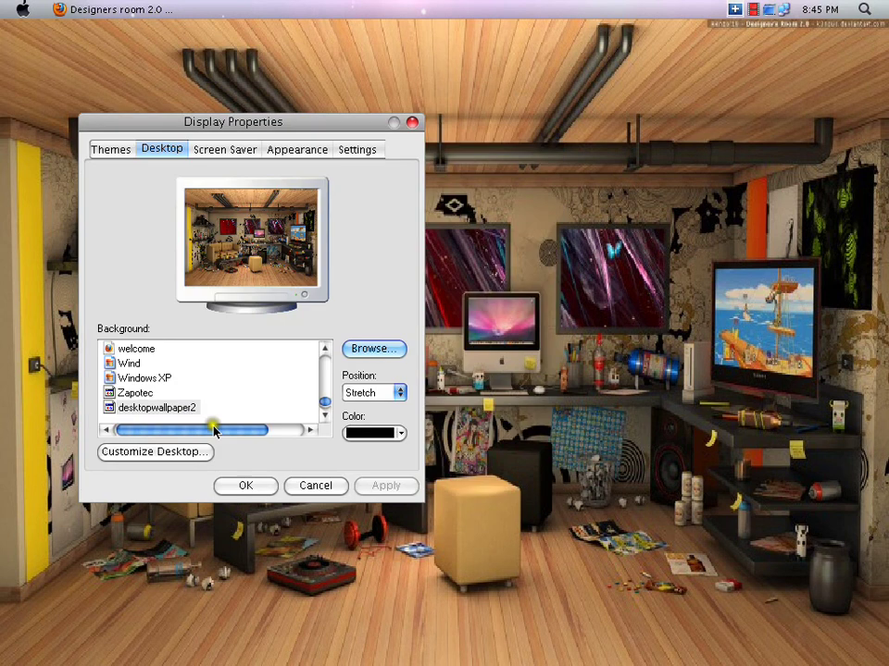
left_click(314, 486)
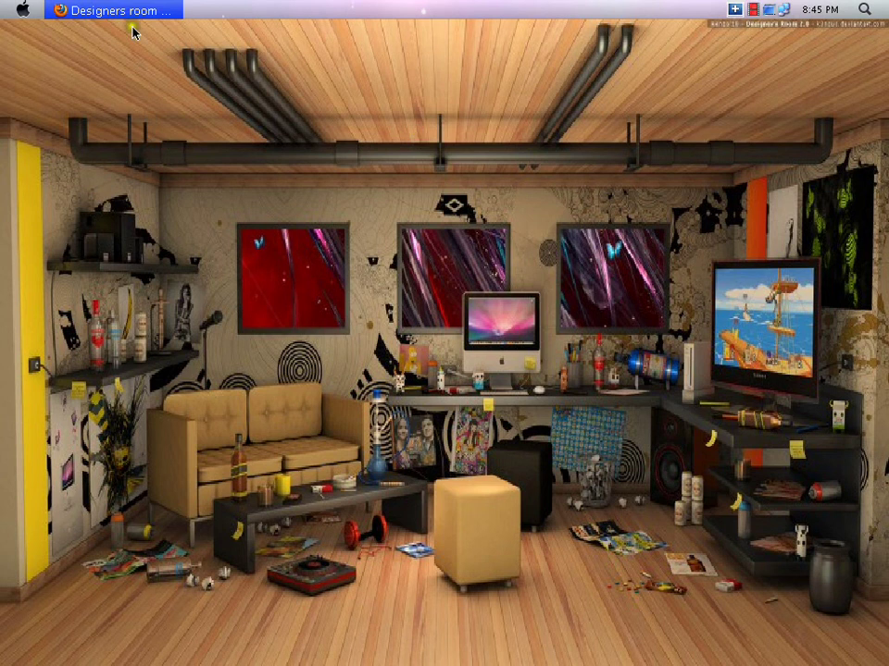
Find Designer-s-Room-2.0---Wallpaper-Pack.zip in the browser's download list and show it in its containing folder.
left_click(129, 12)
left_click(239, 49)
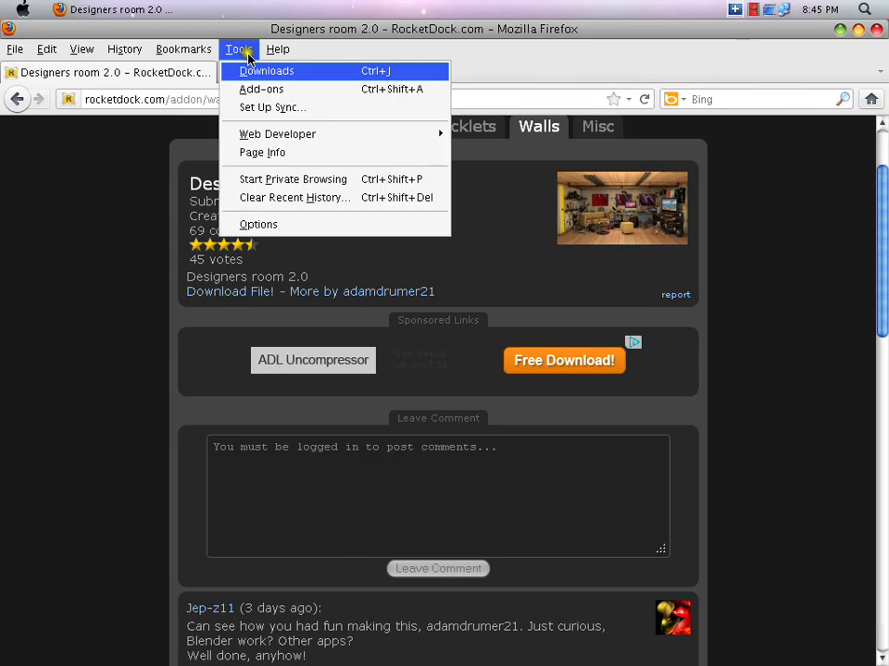
left_click(259, 71)
scroll(248, 243, "down", 5)
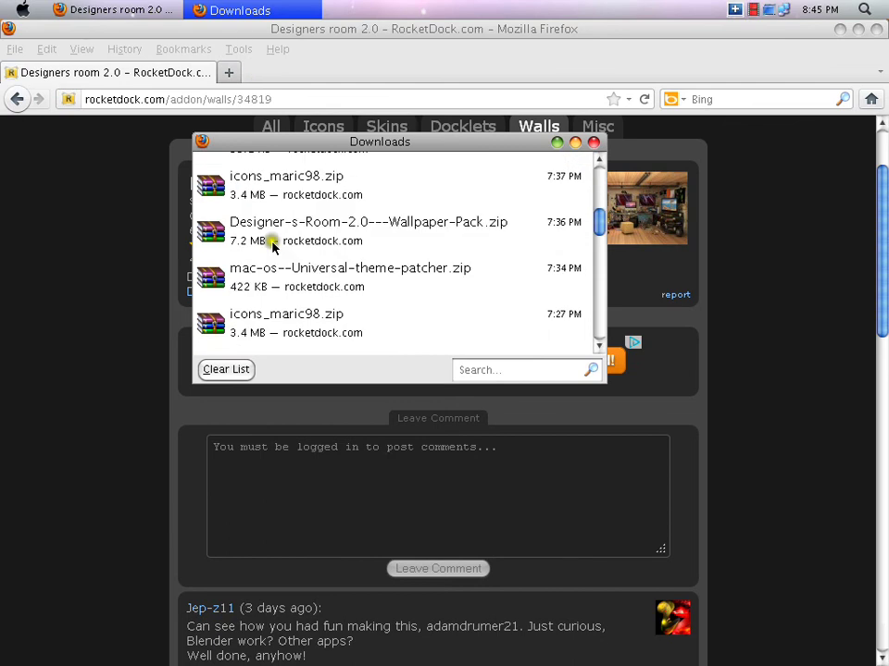
right_click(274, 244)
left_click(314, 263)
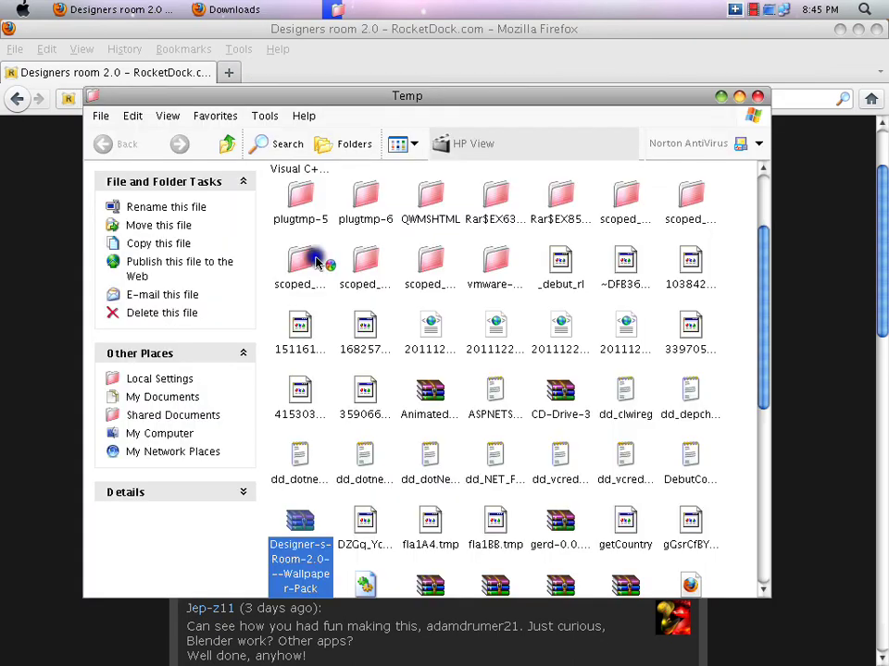
Open the wallpaper pack archive and enter its Designer's Room 2.0 - Wallpaper Pack folder.
double_click(304, 522)
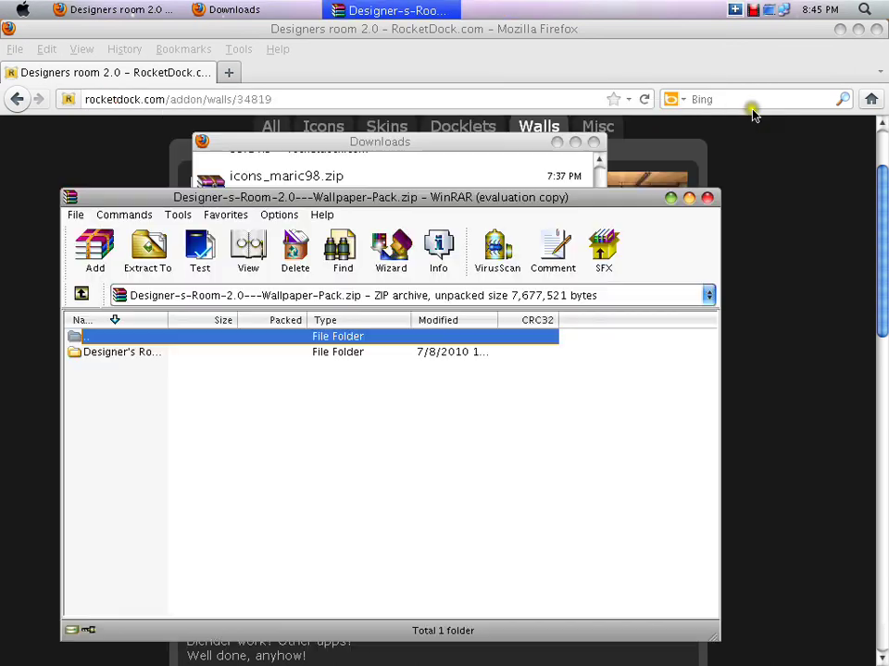
left_click(558, 142)
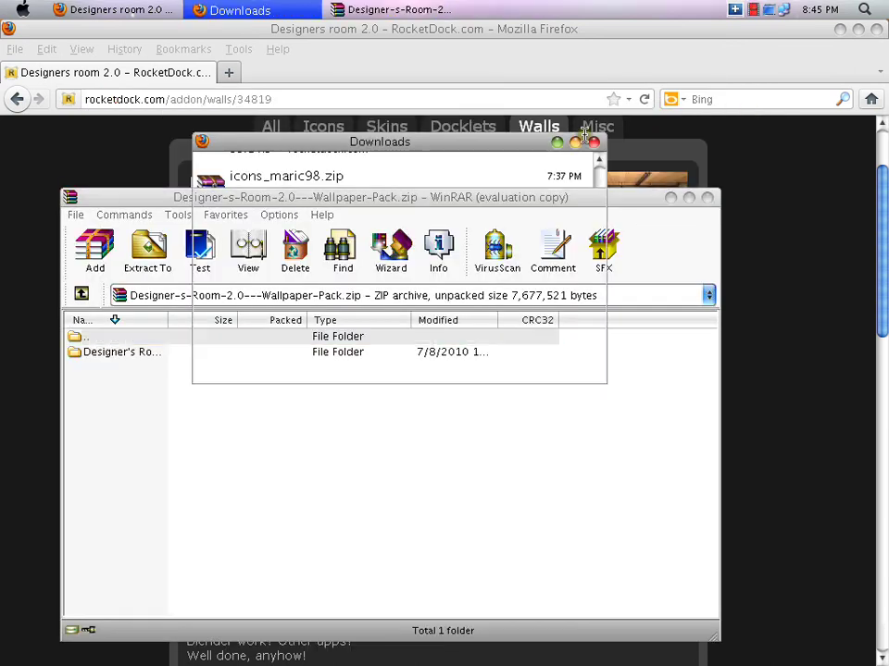
left_click(155, 354)
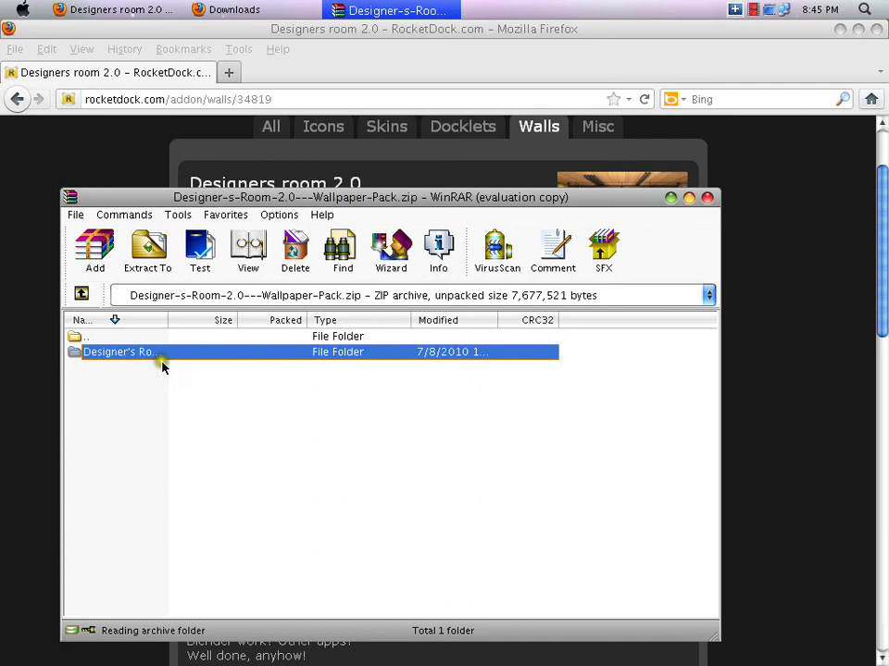
double_click(160, 358)
Copy 1920x1080.jpg from the archive onto the desktop and close the archive.
left_click(837, 31)
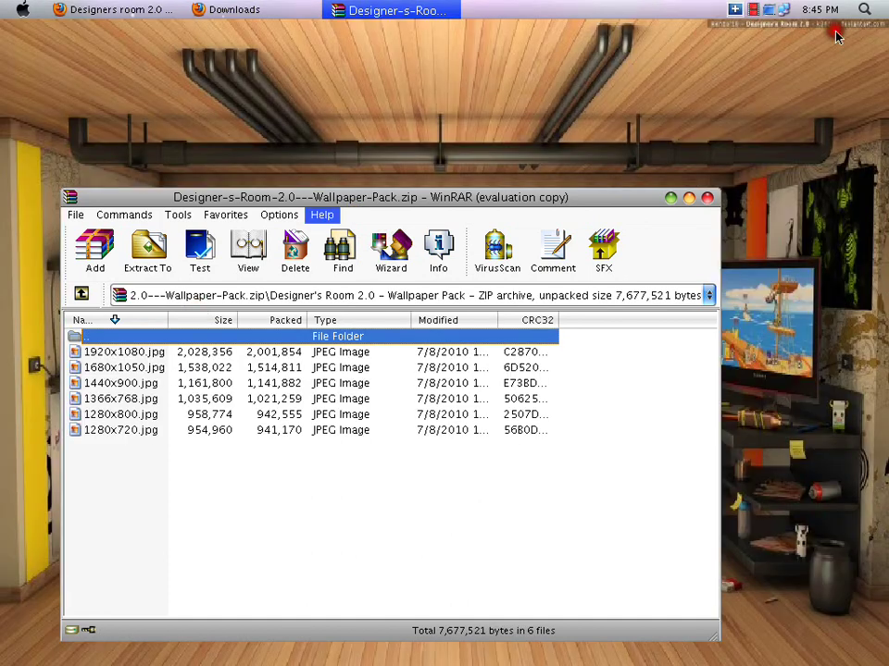
left_click_drag(398, 196, 759, 189)
left_click(511, 347)
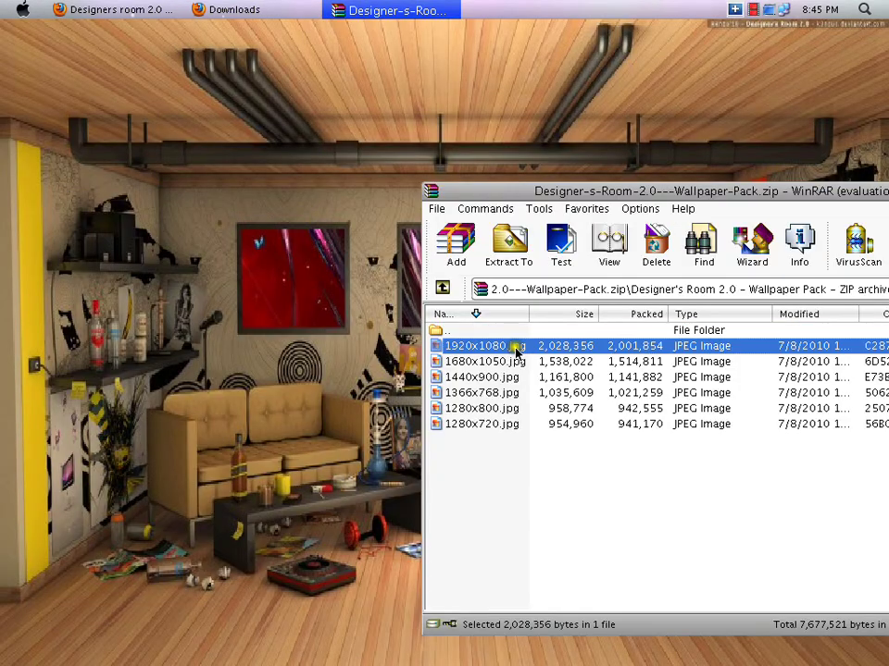
left_click(164, 294)
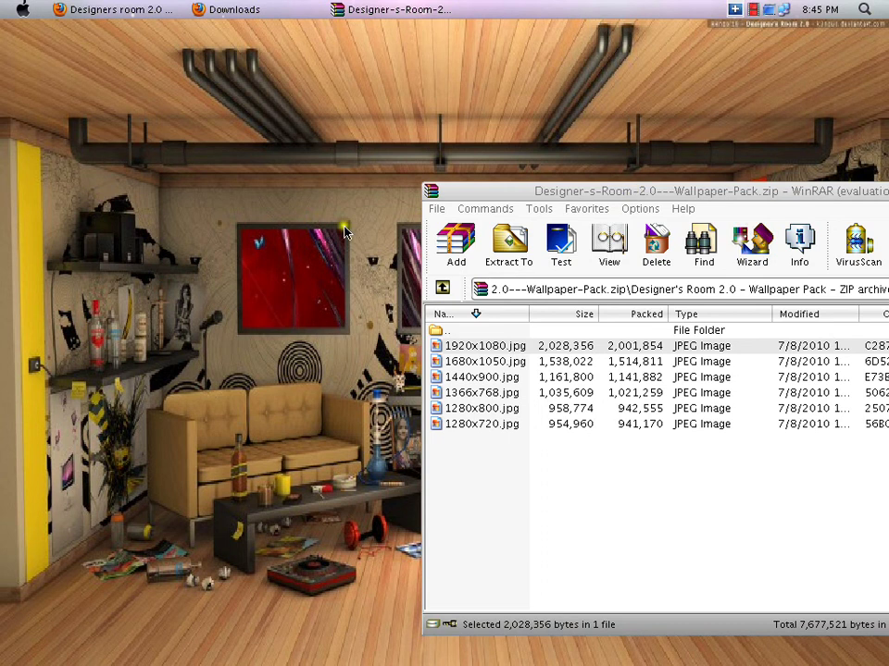
left_click_drag(860, 195, 592, 175)
left_click(785, 172)
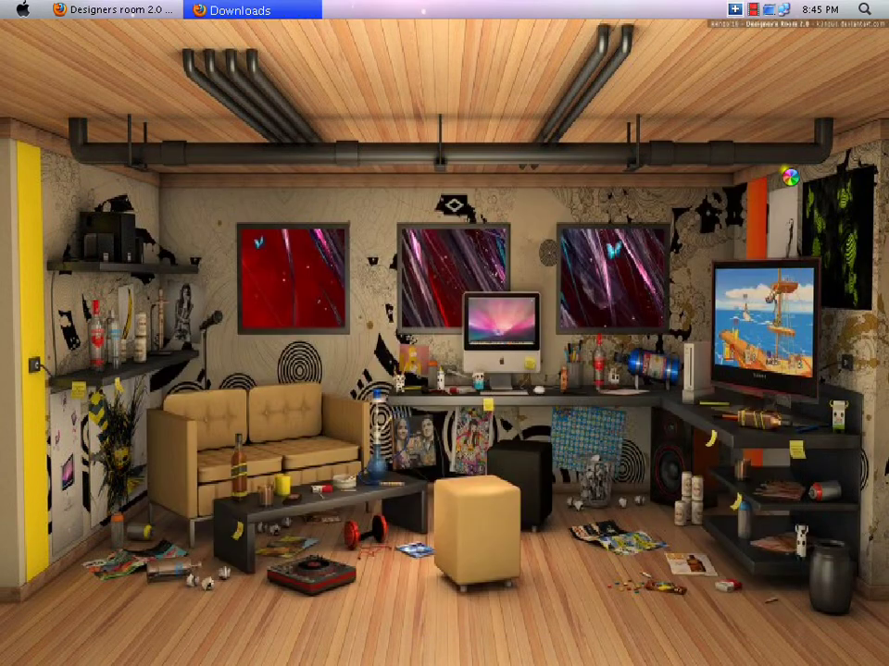
Open the display properties from the desktop and show the background settings.
left_click(395, 400)
right_click(393, 400)
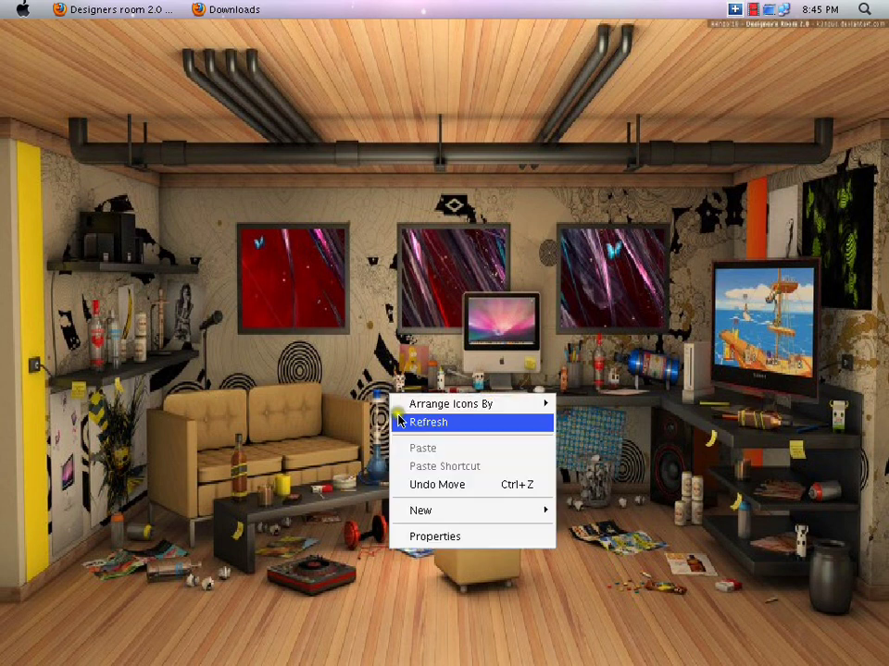
key("Up")
key("Up")
key("Return")
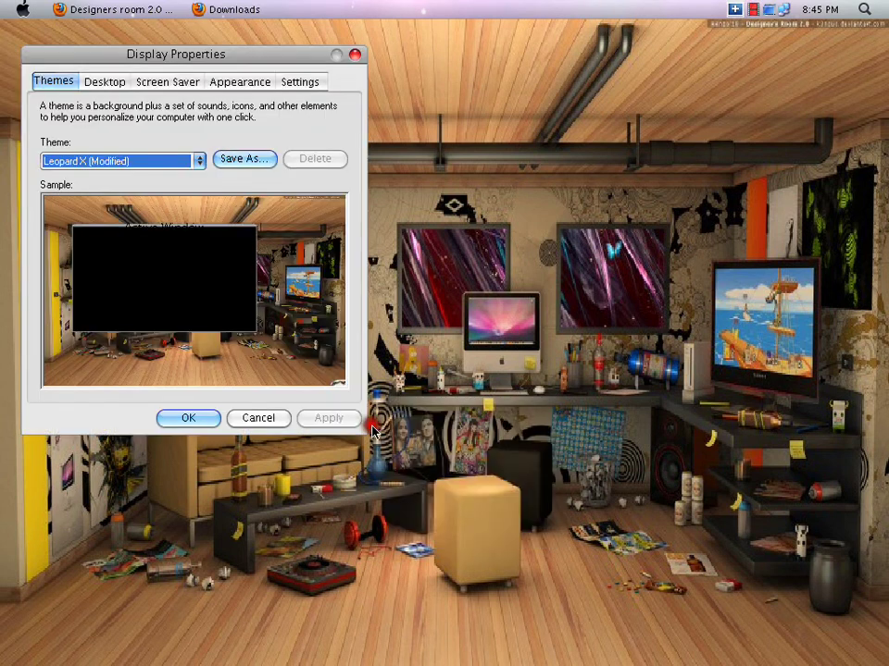
left_click(105, 81)
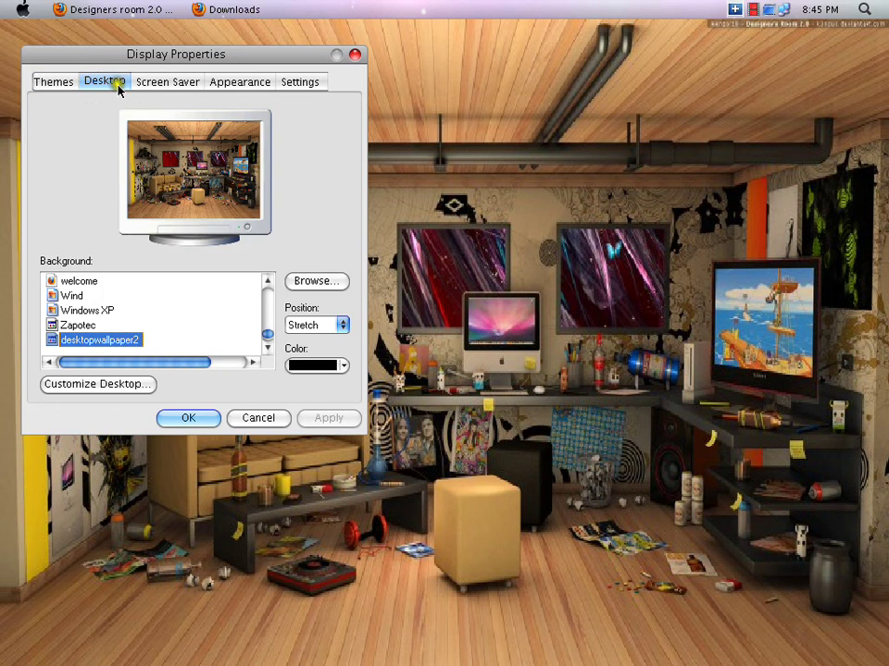
Choose the 1920x1080 image file on the desktop as the background picture.
left_click(313, 281)
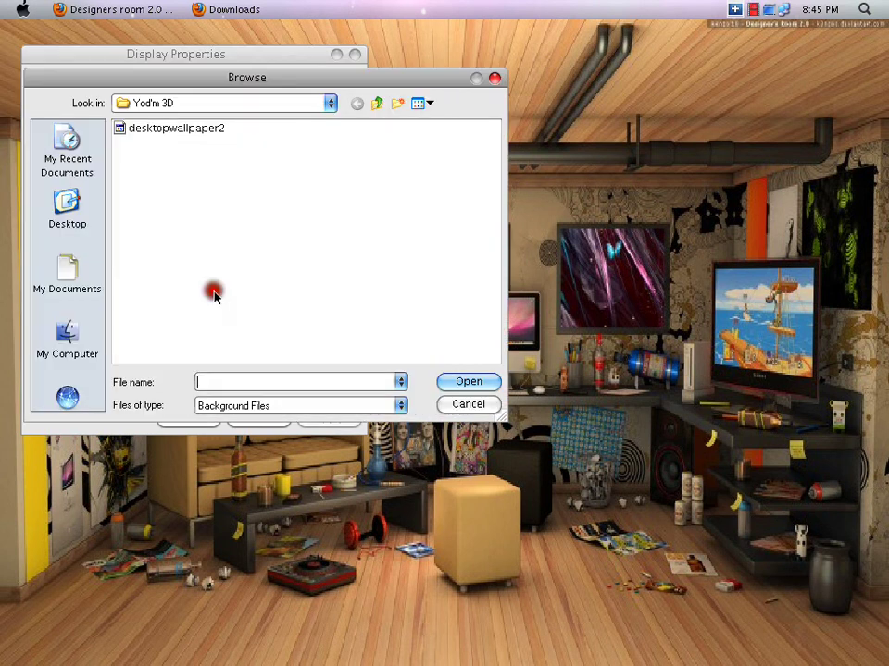
left_click(69, 219)
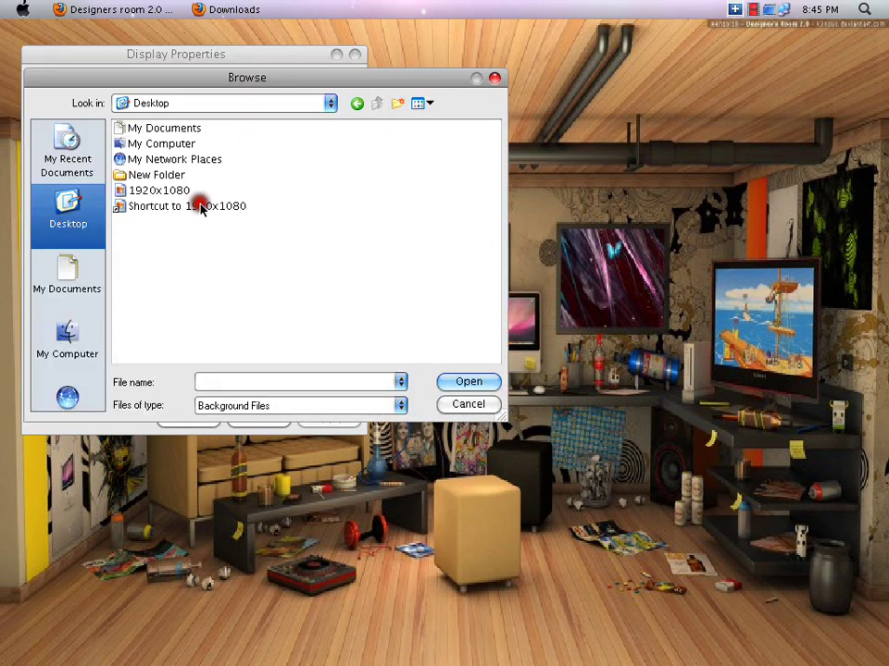
left_click(168, 192)
left_click(453, 380)
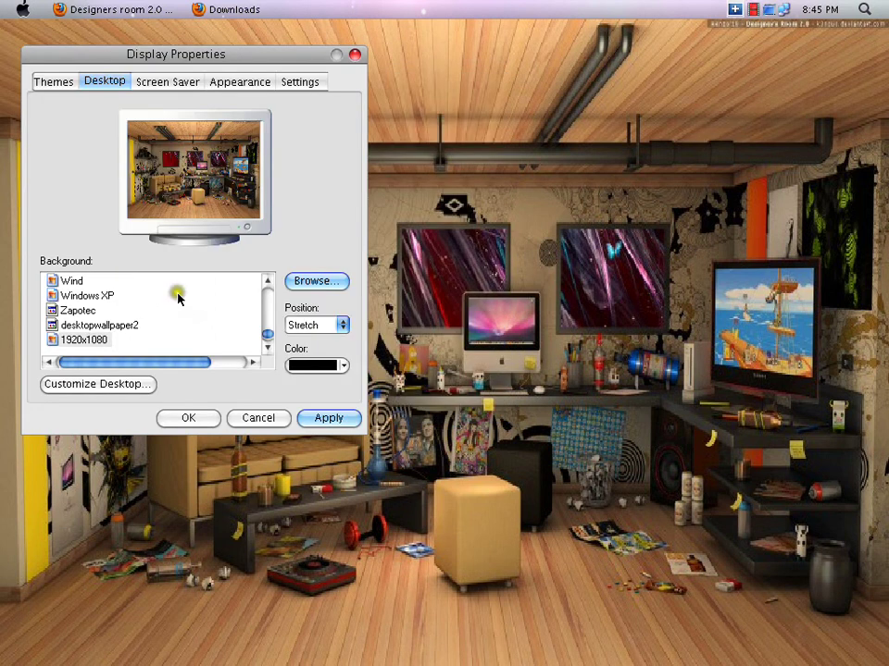
Apply the 1920x1080 image as the desktop background and close the display properties.
left_click(205, 422)
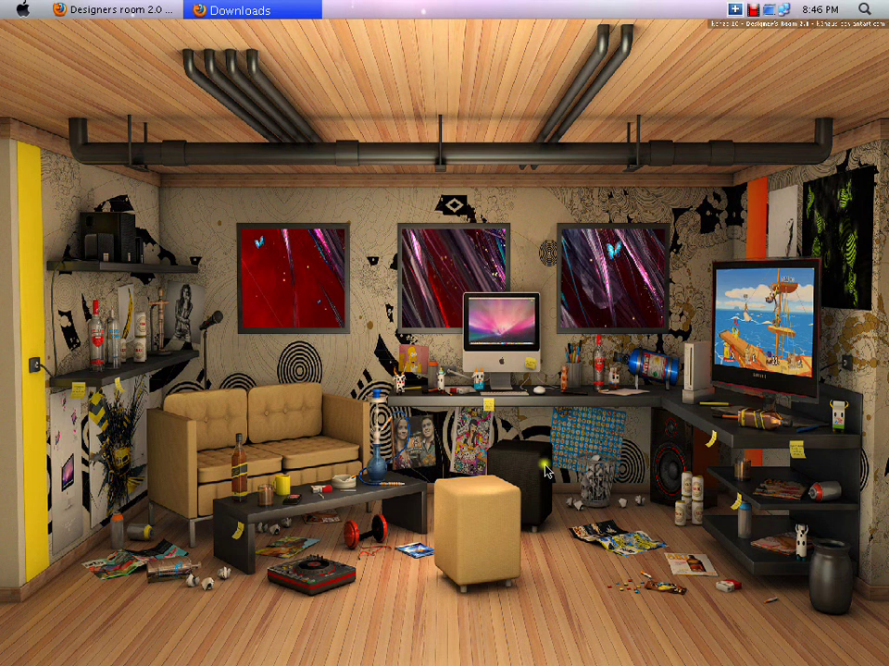
right_click(633, 555)
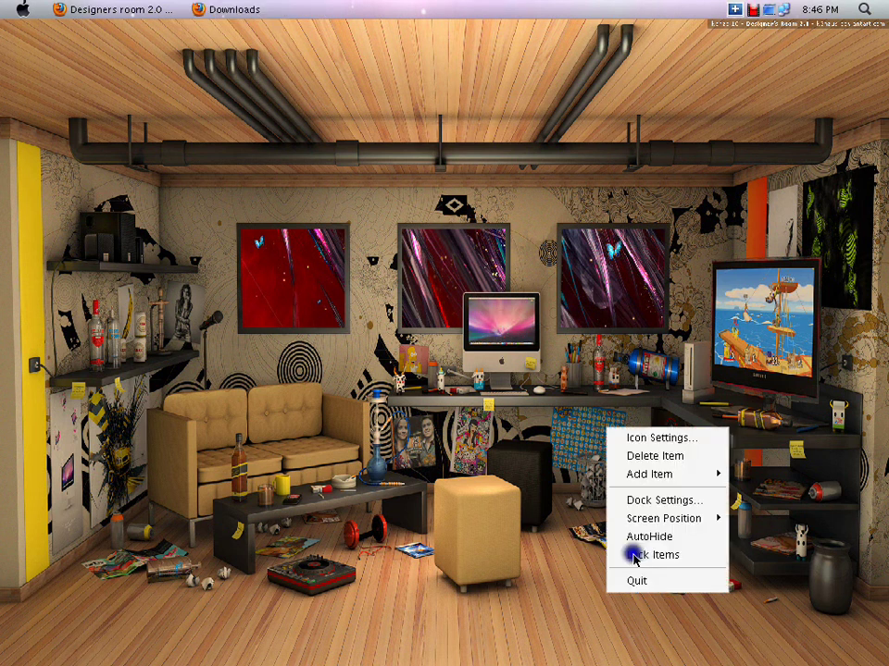
left_click(646, 578)
left_click(435, 397)
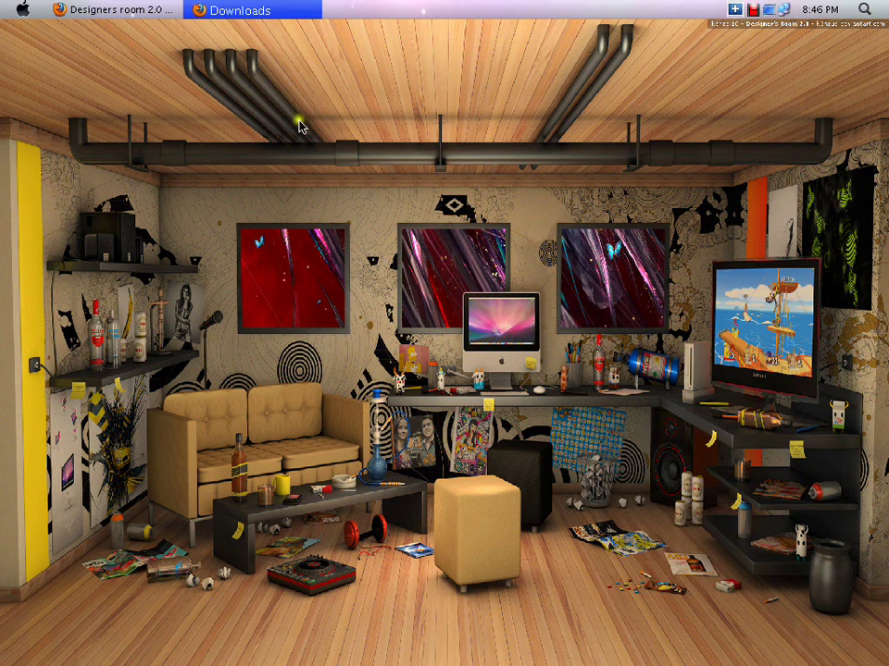
Close the Downloads window and switch to the virtual desktop with the XWindows Dock page.
left_click(551, 101)
left_click(594, 143)
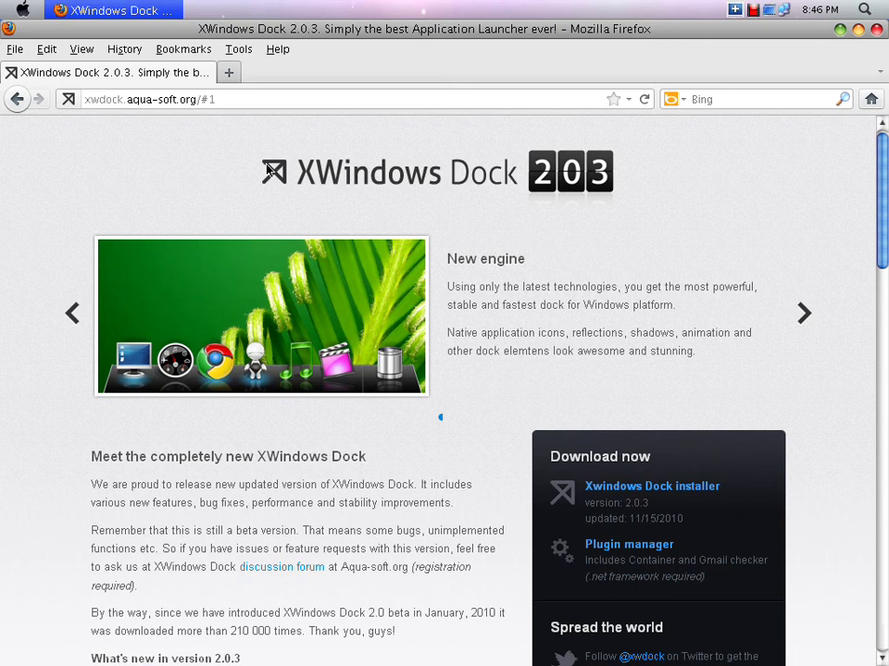
Examine the XWindows Dock 2.0.3 page, including its web address and feature slides, and compare it with the bare desktop.
scroll(278, 185, "down", 2)
scroll(280, 192, "up", 2)
left_click(149, 77)
left_click(233, 96)
left_click_drag(233, 99, 82, 102)
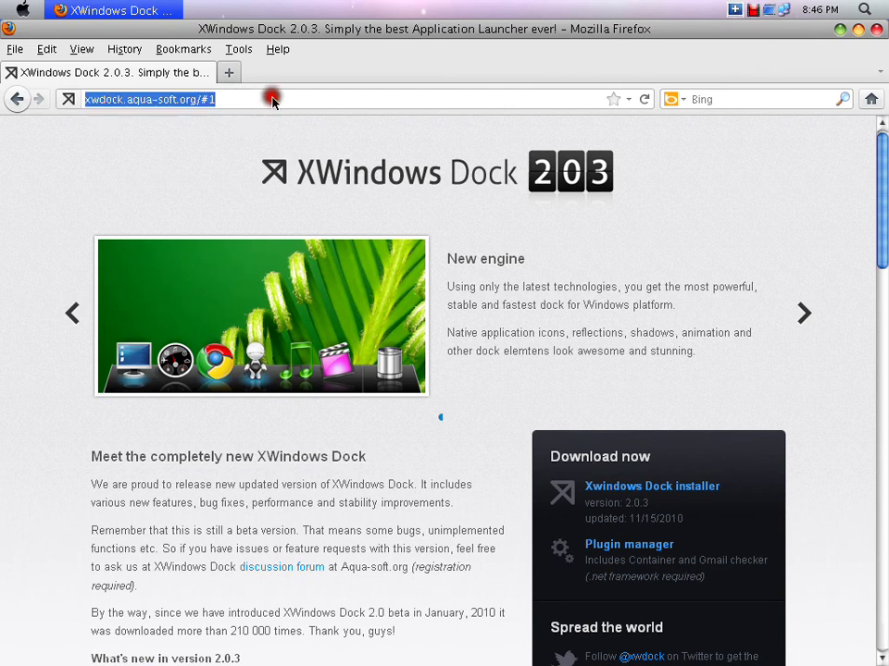
left_click(263, 288)
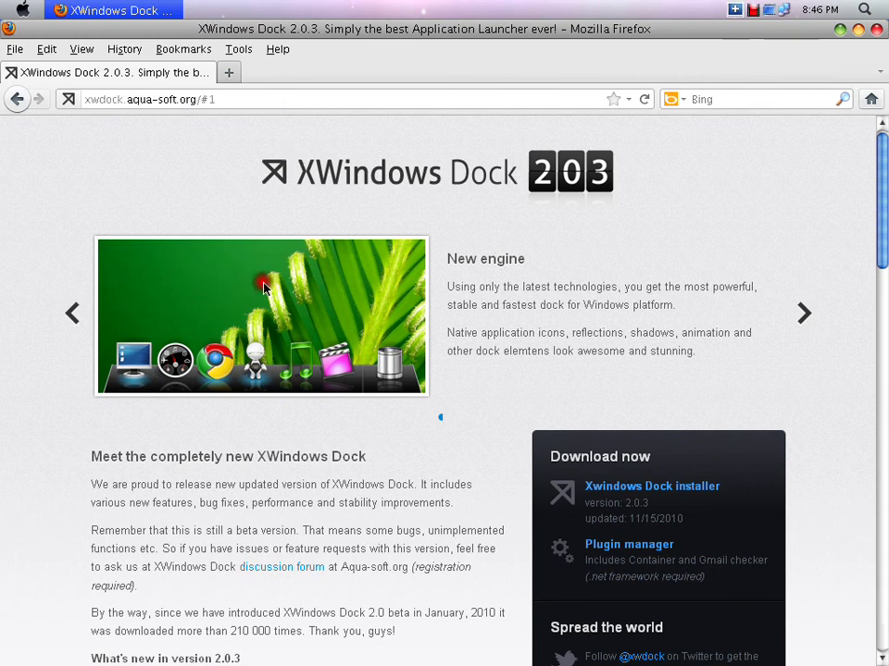
left_click(804, 314)
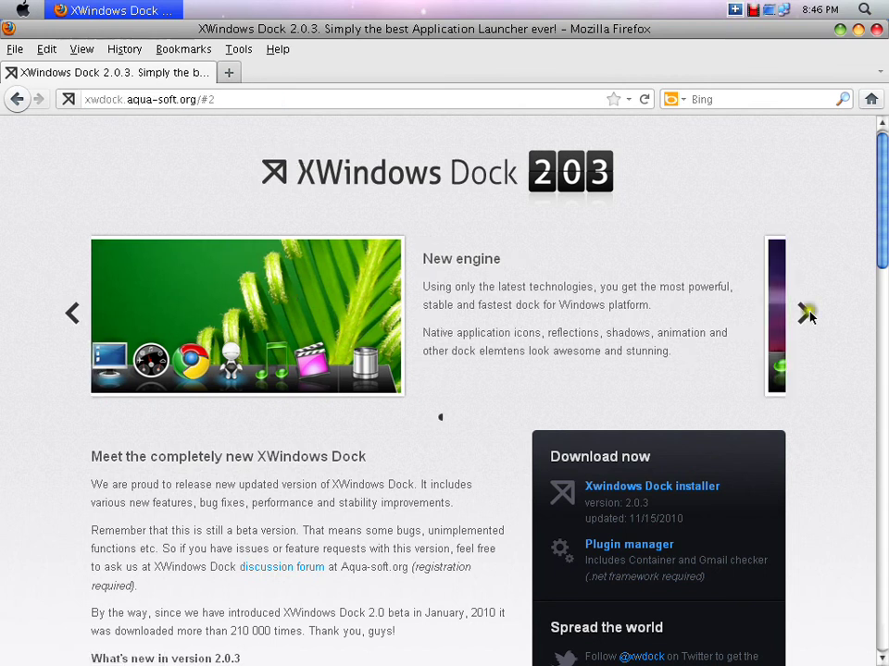
left_click(71, 317)
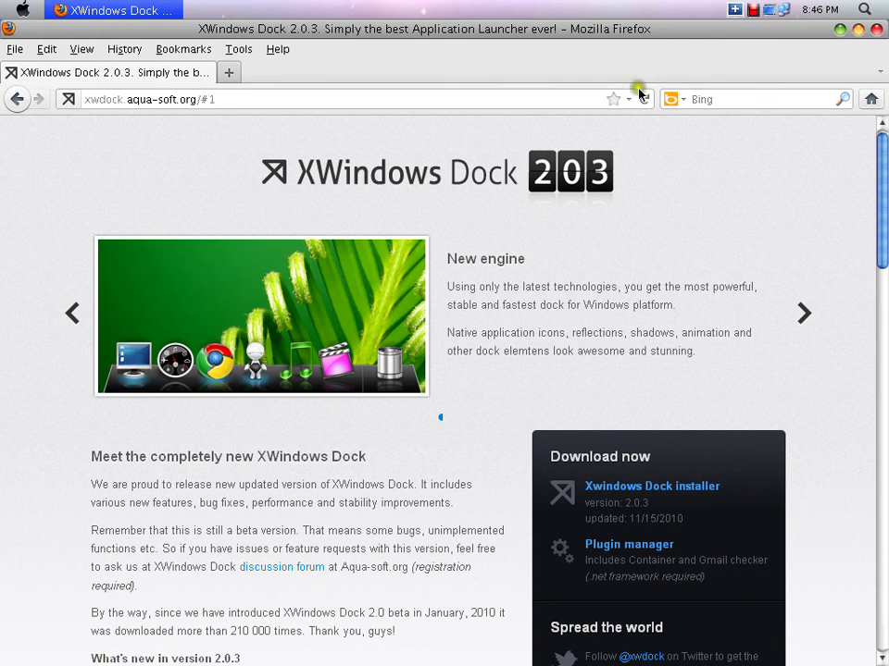
left_click(839, 30)
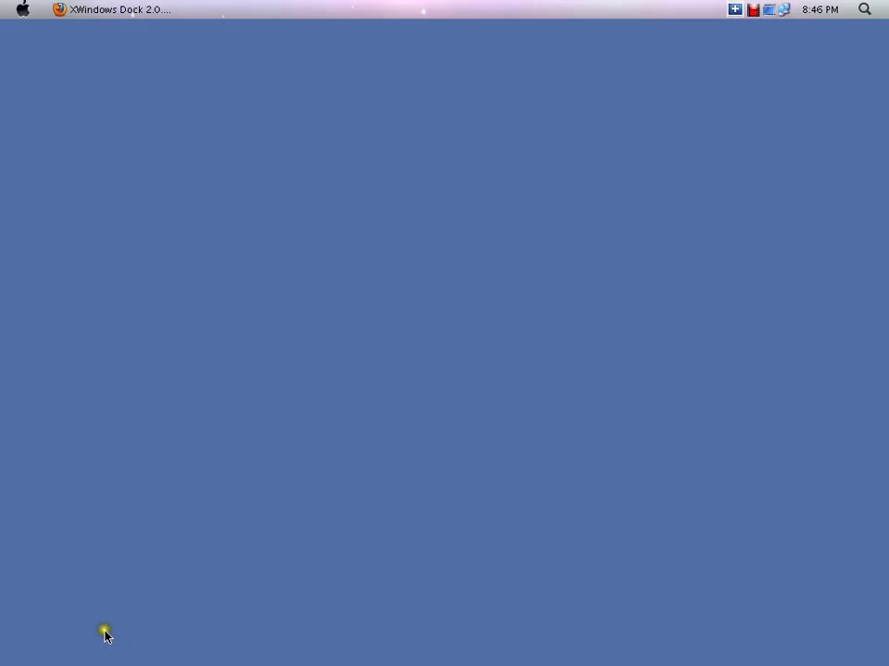
left_click(120, 11)
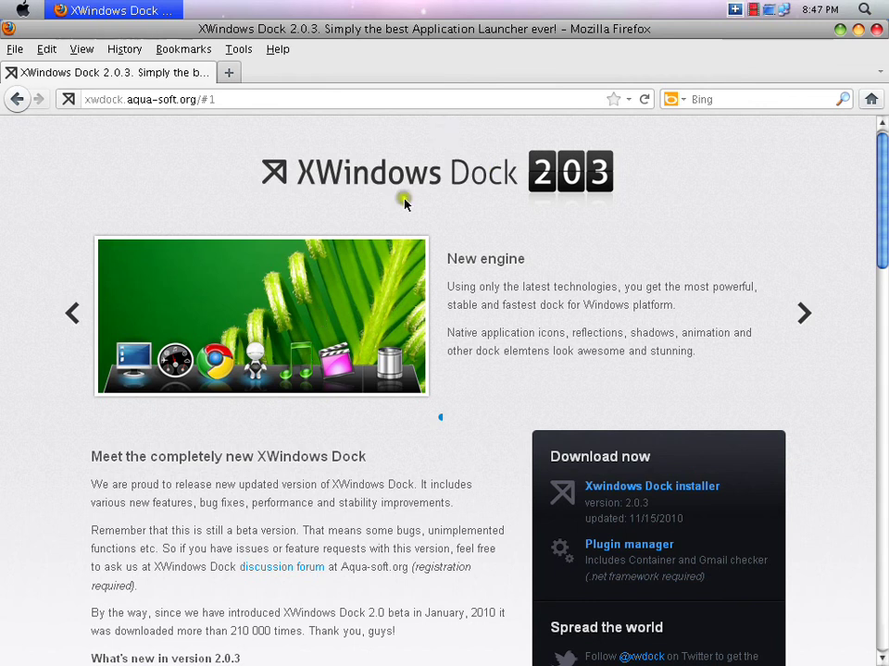
key("alt+v")
left_click(375, 101)
left_click_drag(264, 353, 248, 415)
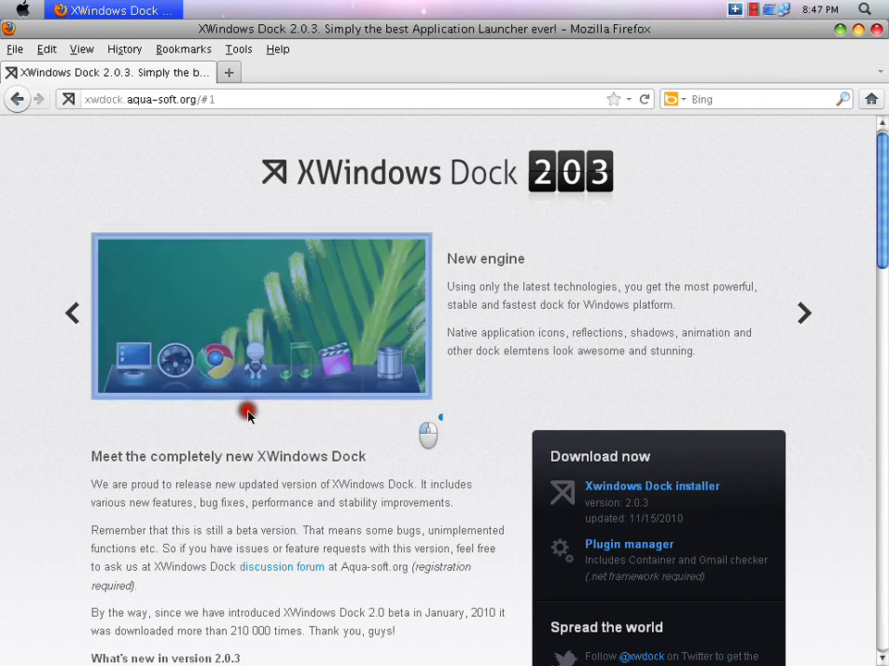
left_click(248, 415)
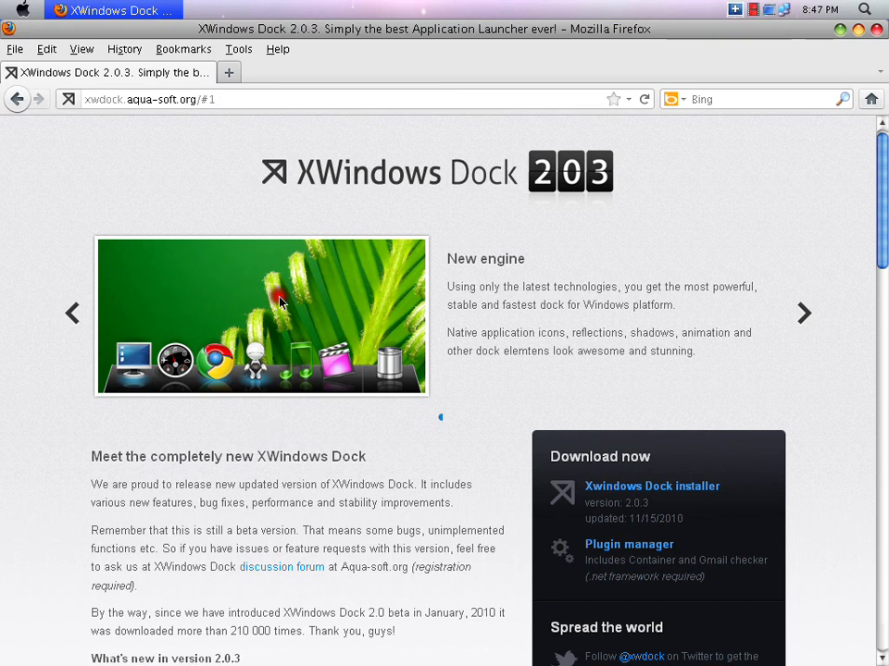
left_click(438, 422)
left_click(440, 421)
left_click_drag(833, 450, 524, 489)
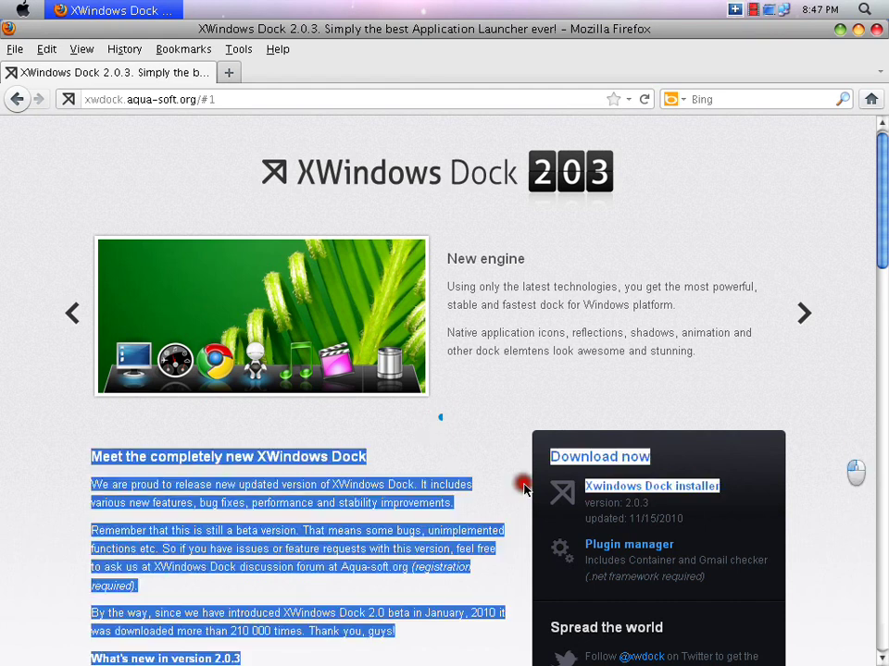
left_click(500, 423)
left_click(303, 23)
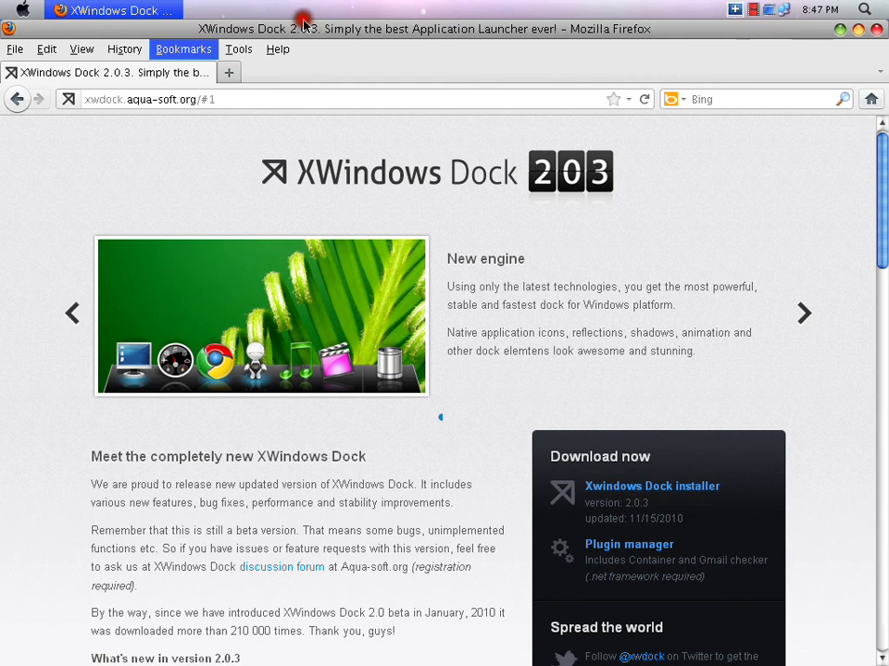
Locate the XWindows Dock installer from aqua-soft.org in the browser's download history and close the list.
left_click(239, 50)
left_click(259, 72)
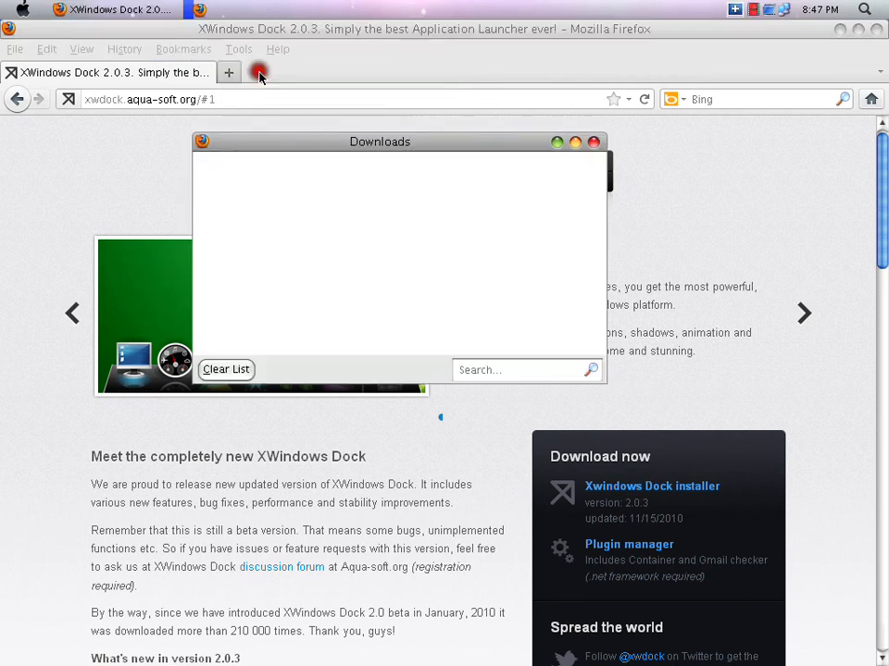
left_click_drag(599, 181, 597, 280)
left_click(289, 283)
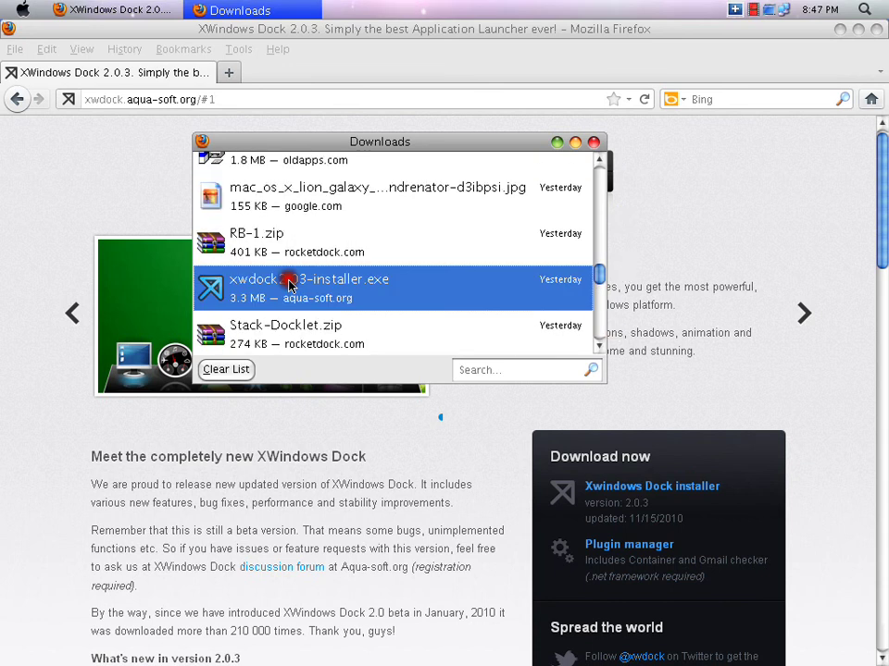
left_click(593, 142)
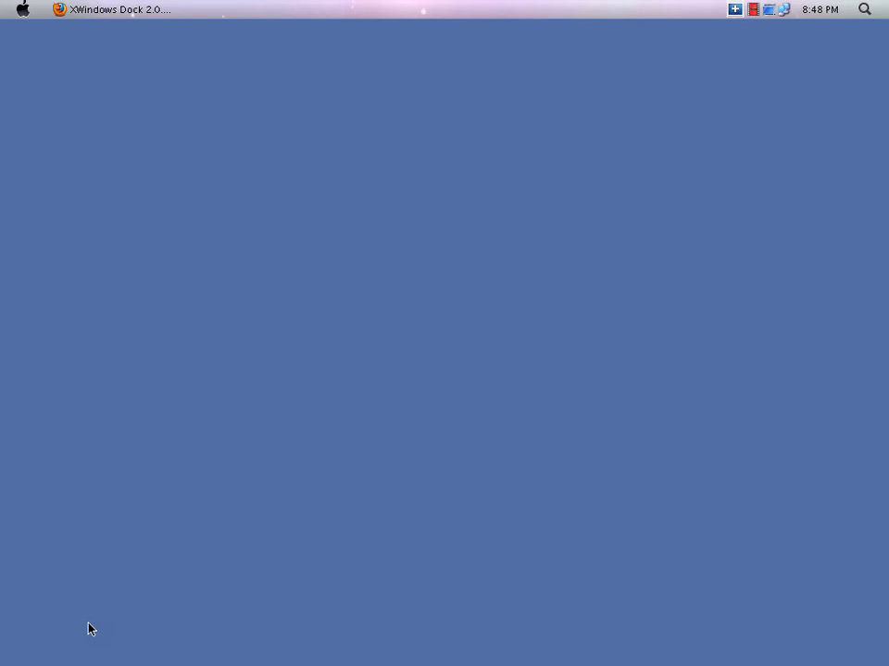
View the New plugins slide on the XWindows Dock page, check the bare desktop, and restore the browser.
left_click(139, 10)
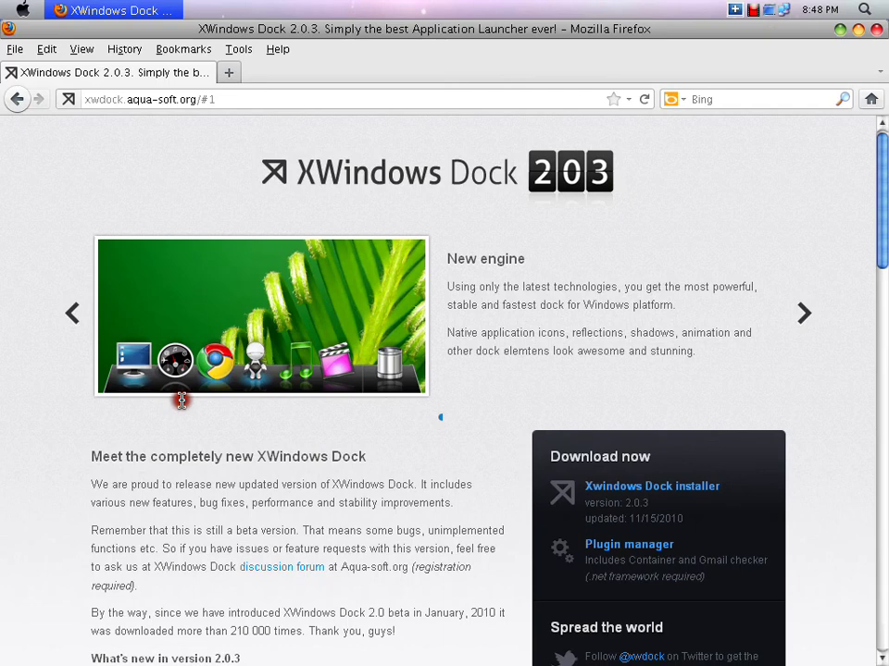
left_click(783, 294)
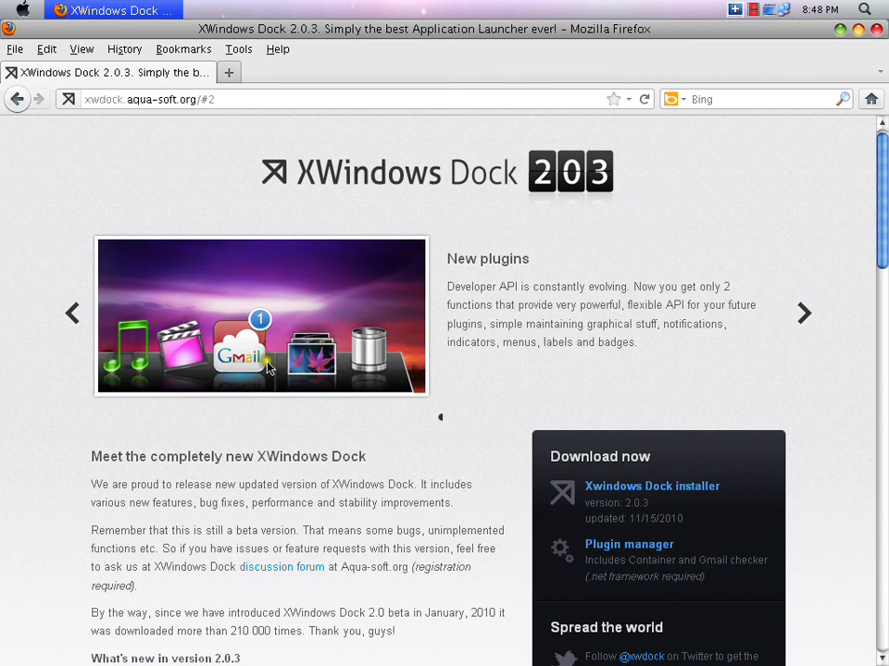
left_click(839, 30)
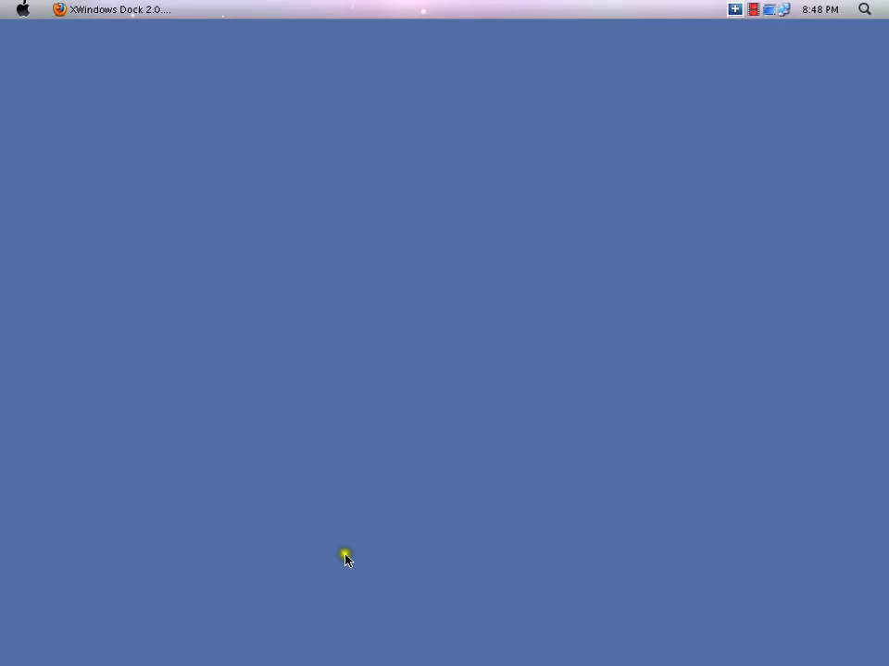
left_click(86, 12)
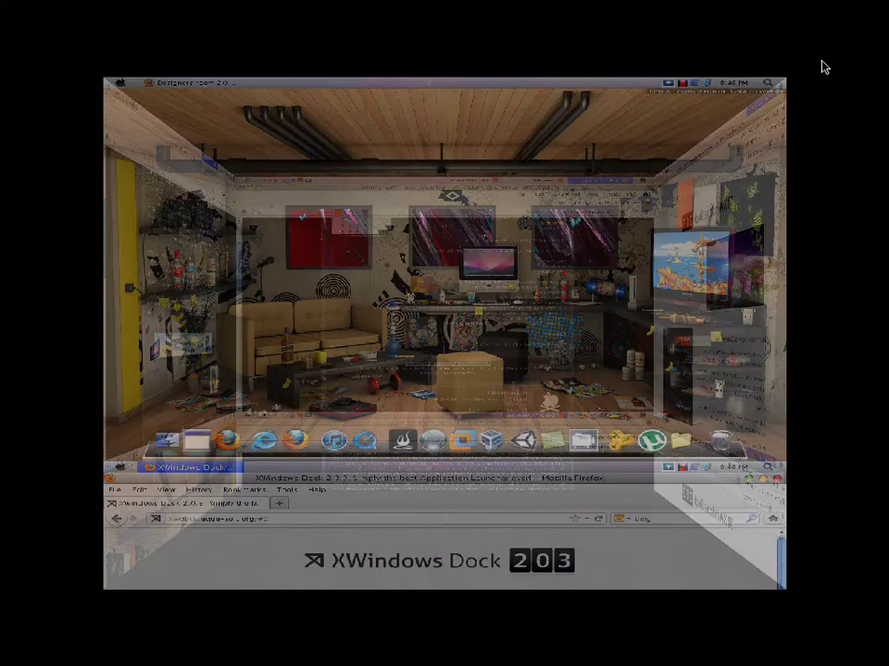
Switch to the virtual desktop with the RocketDock Mac Taskbar add-on page and minimize its browser window.
key("super+shift+Left")
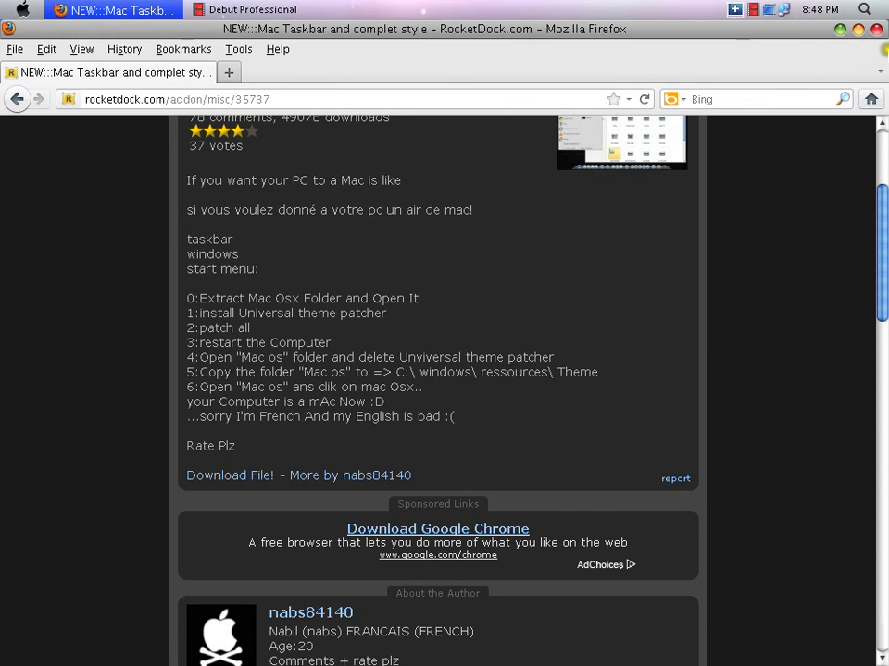
left_click(842, 30)
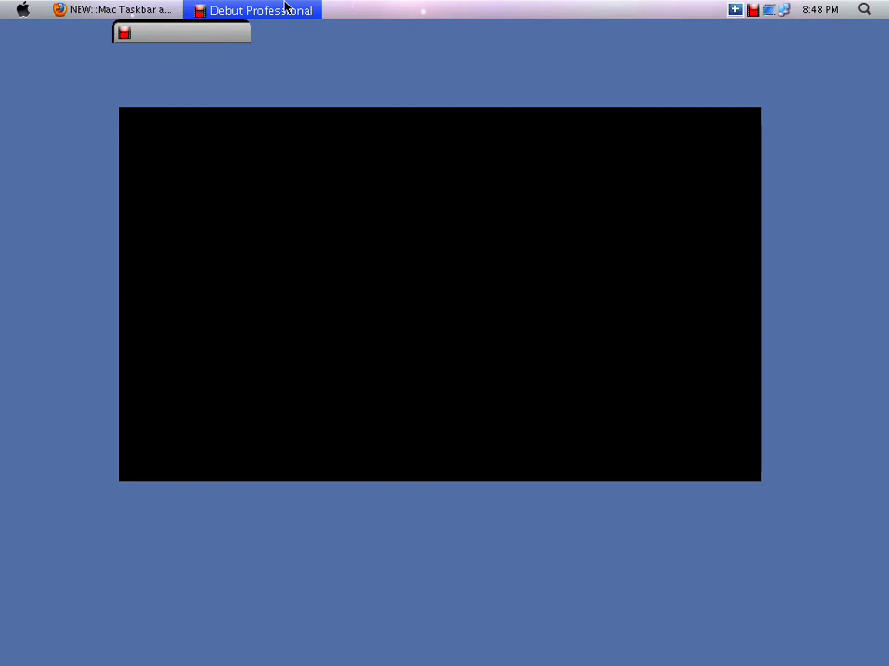